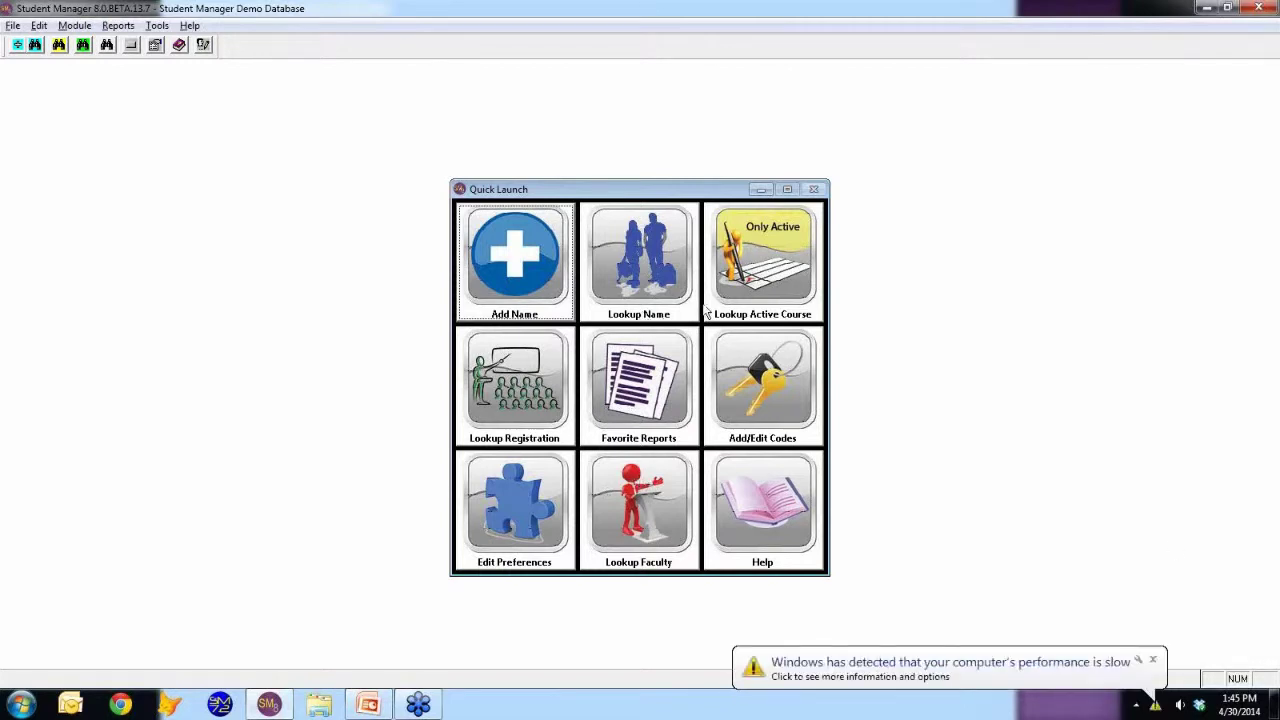
Open the name lookup and filter the list with the search text "hav"
click(672, 300)
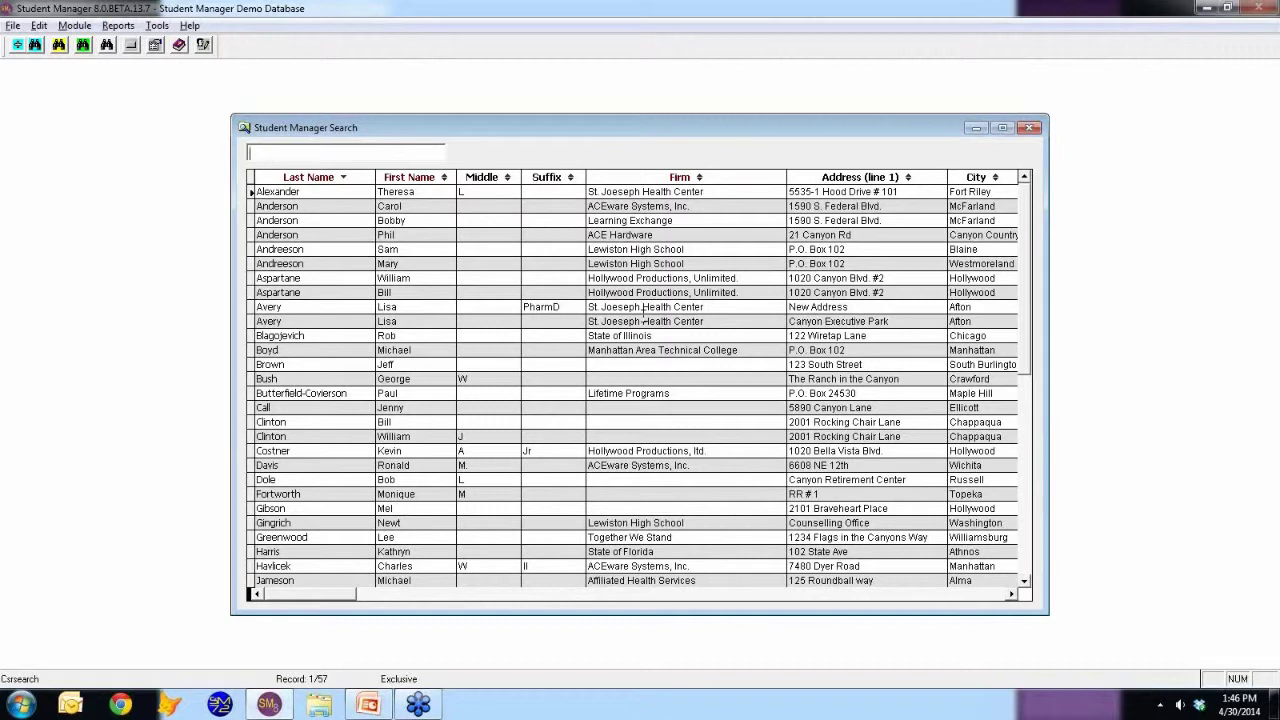
text(h)
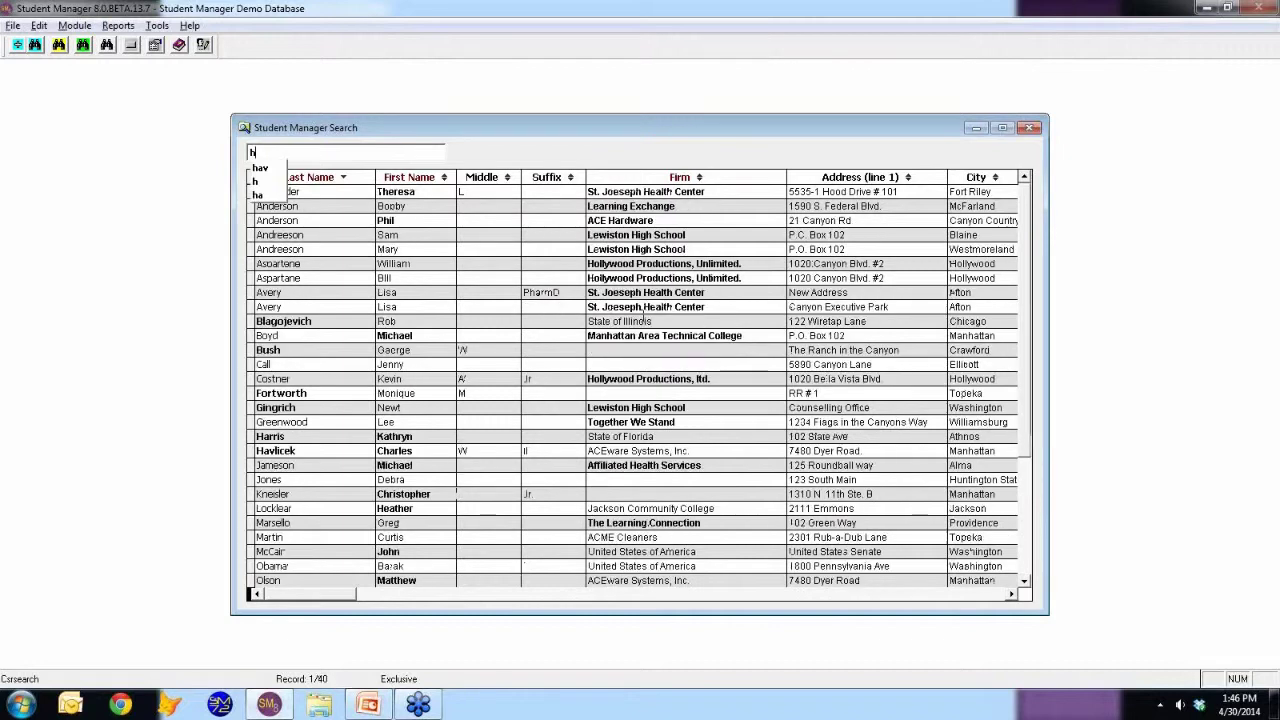
text(a)
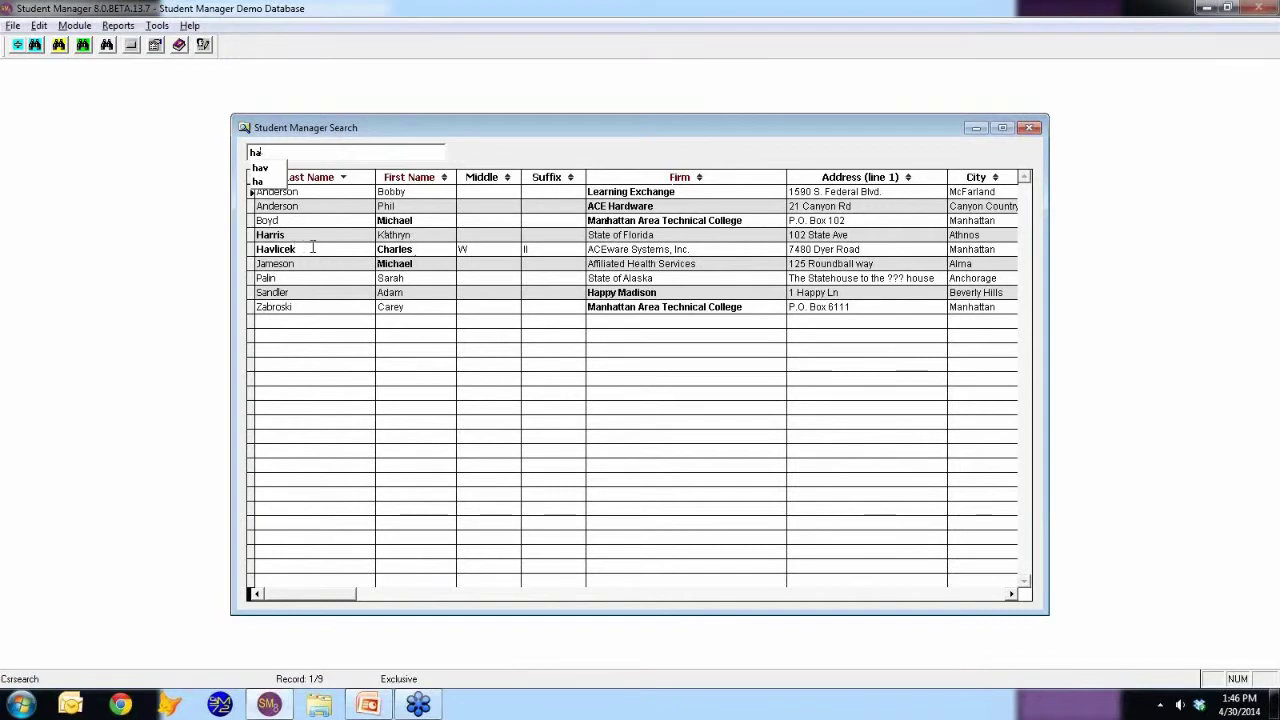
text(v)
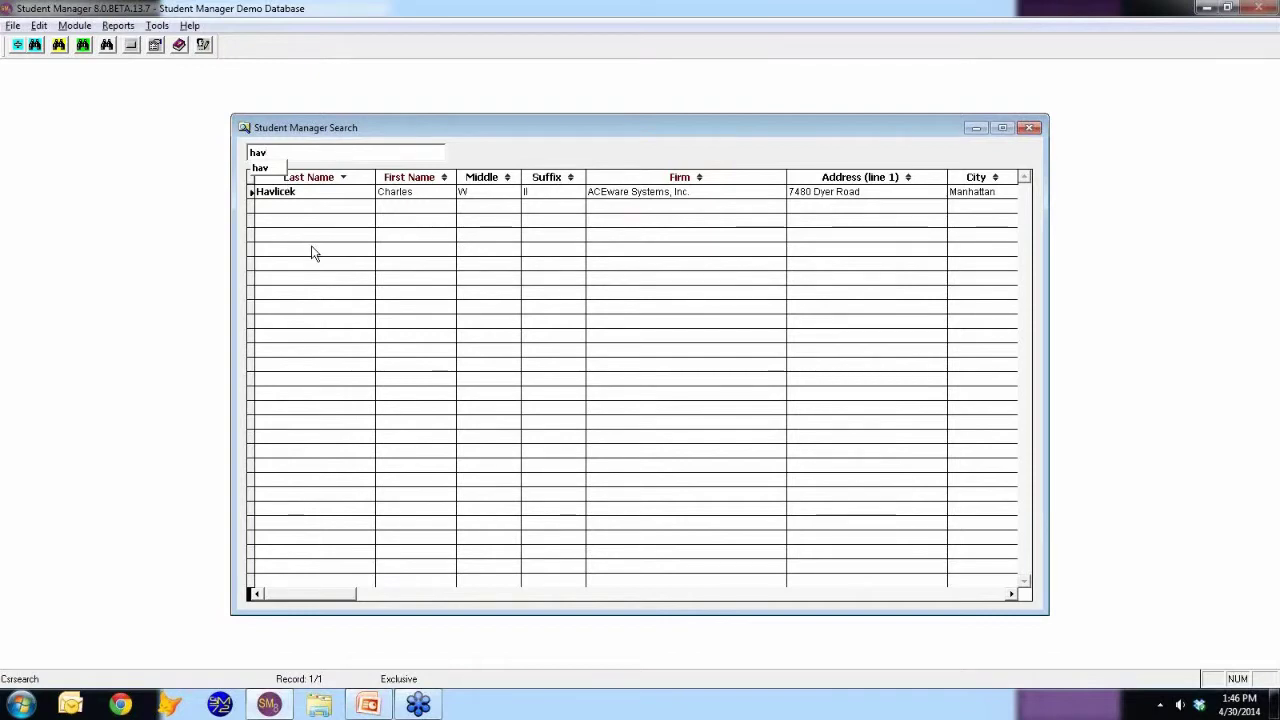
Replace the name search text with the two fragments "son tt"
key(BackSpace)
key(BackSpace)
key(BackSpace)
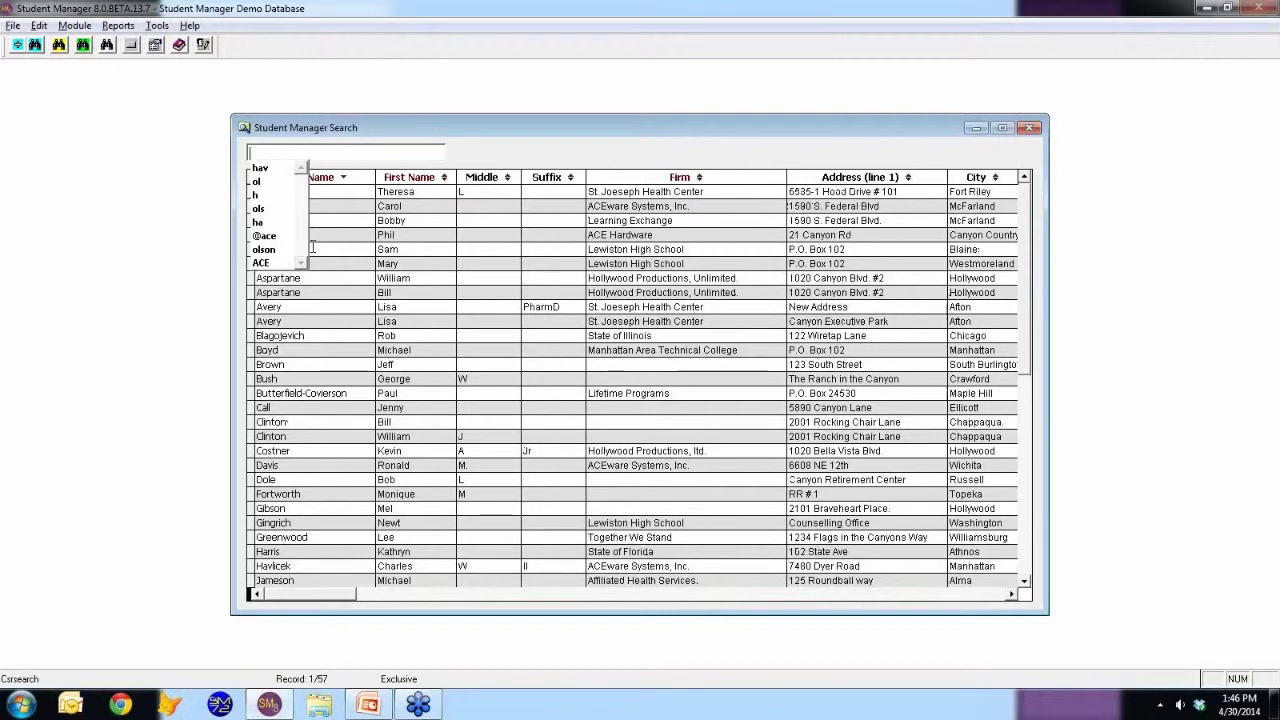
text(son)
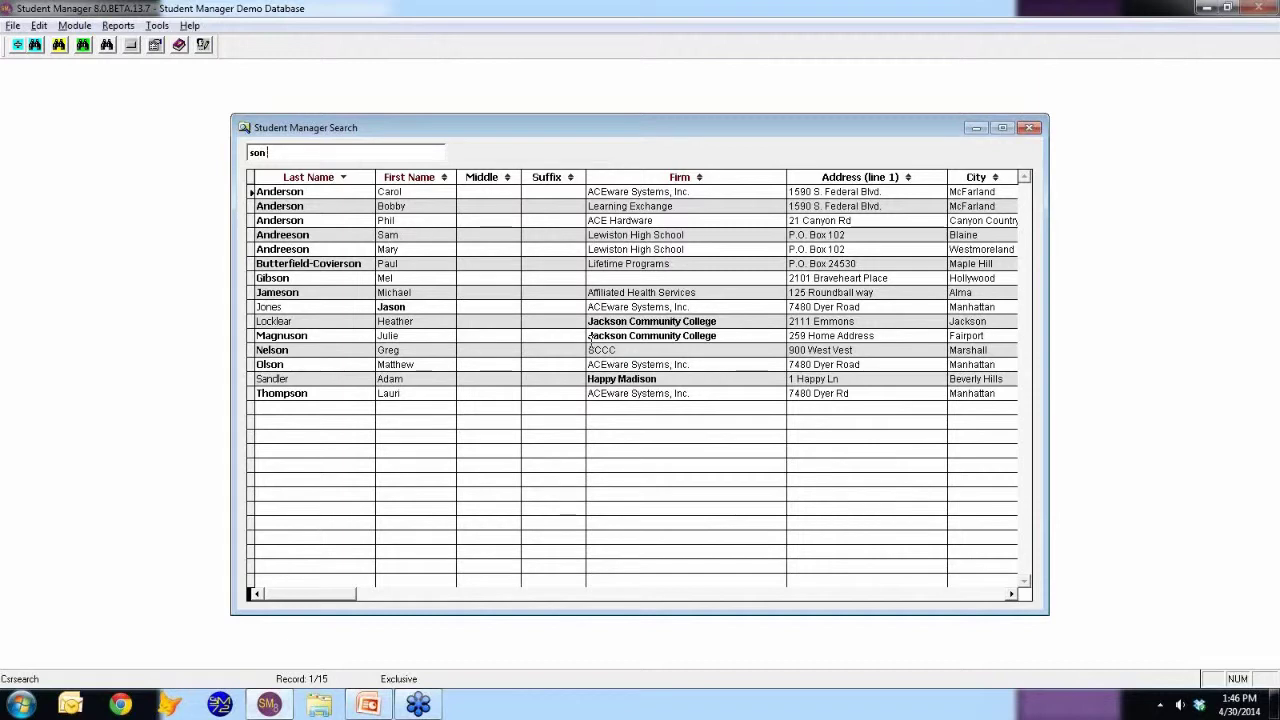
text(t)
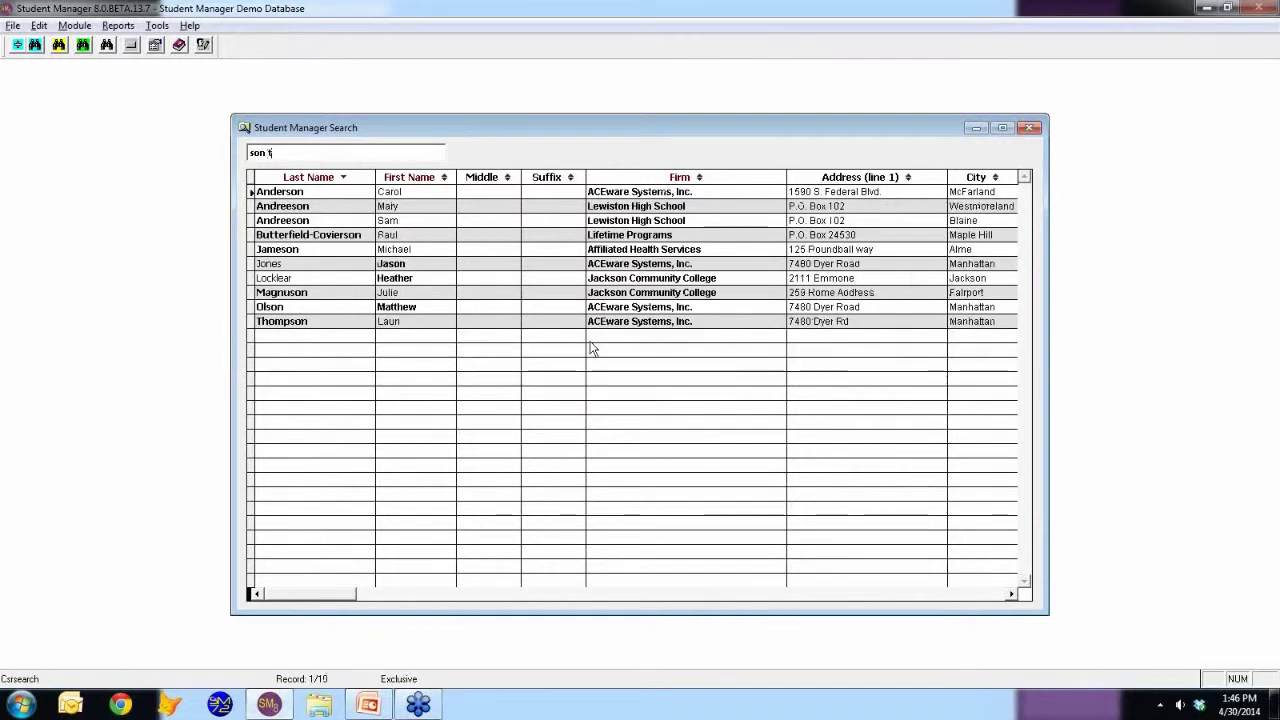
text(t)
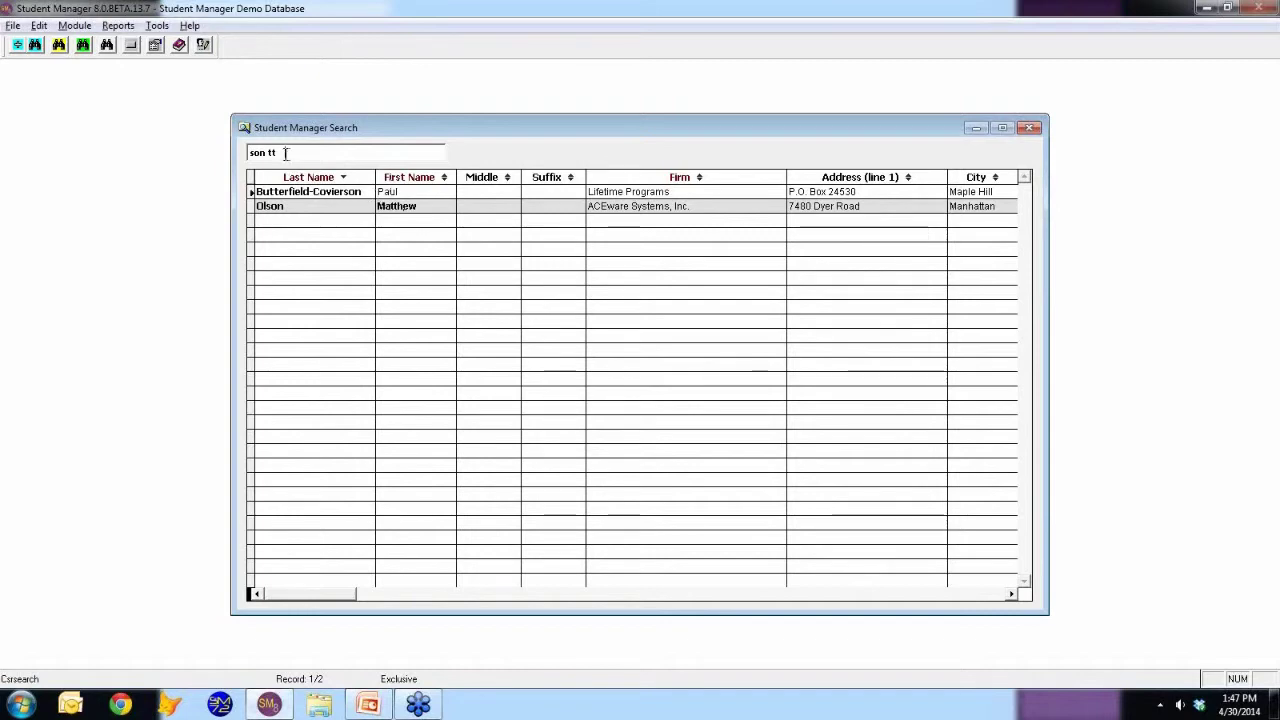
Clear the search text and sort the full name list by SSN/ID #
drag(285, 153, 244, 157)
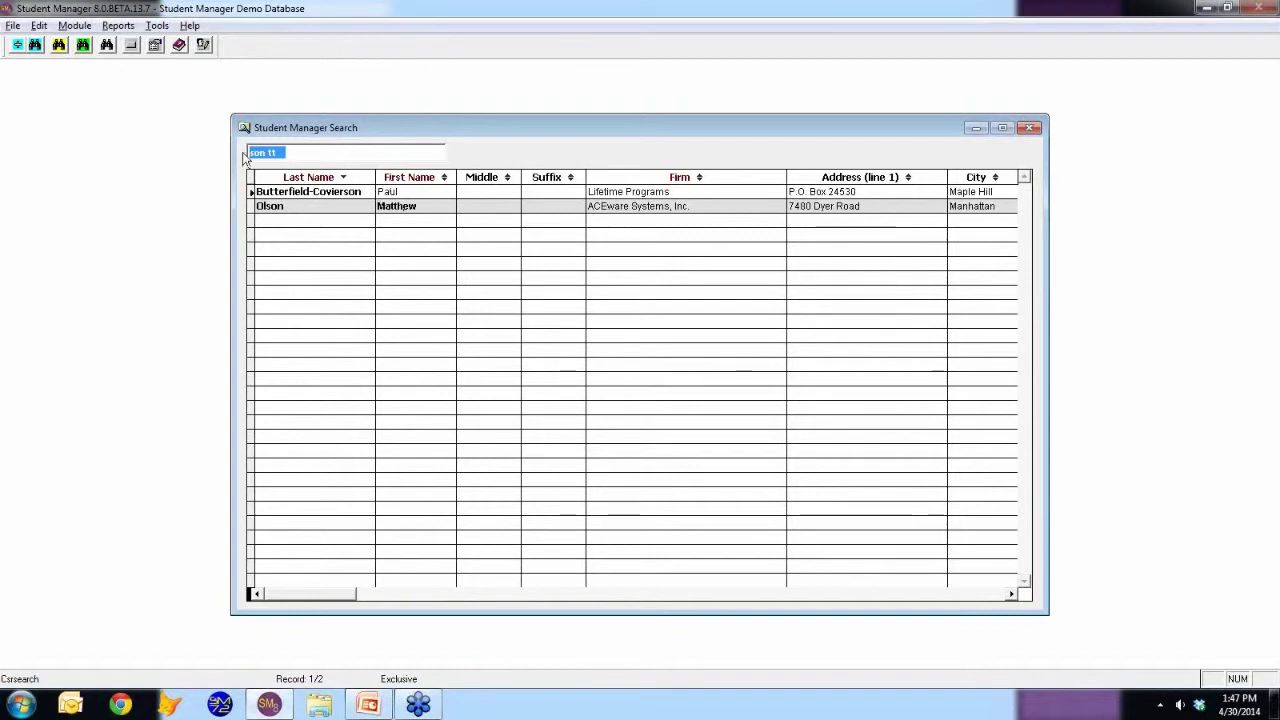
key(BackSpace)
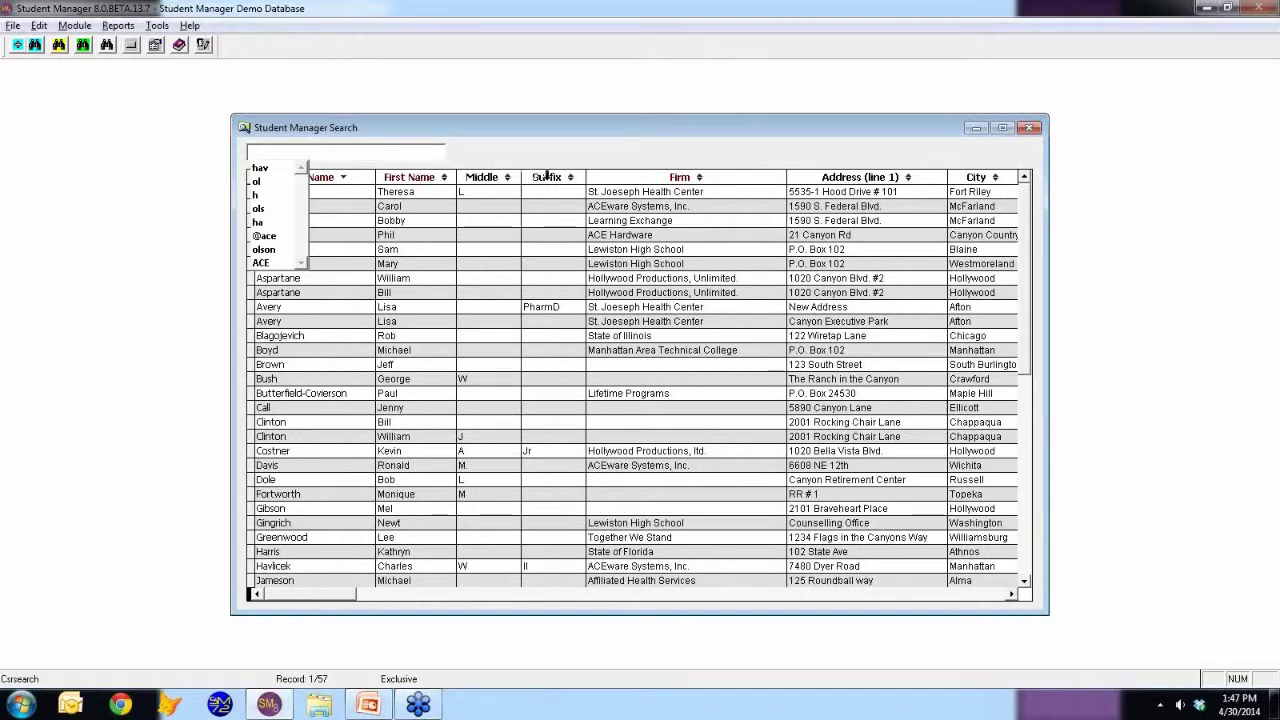
key(Escape)
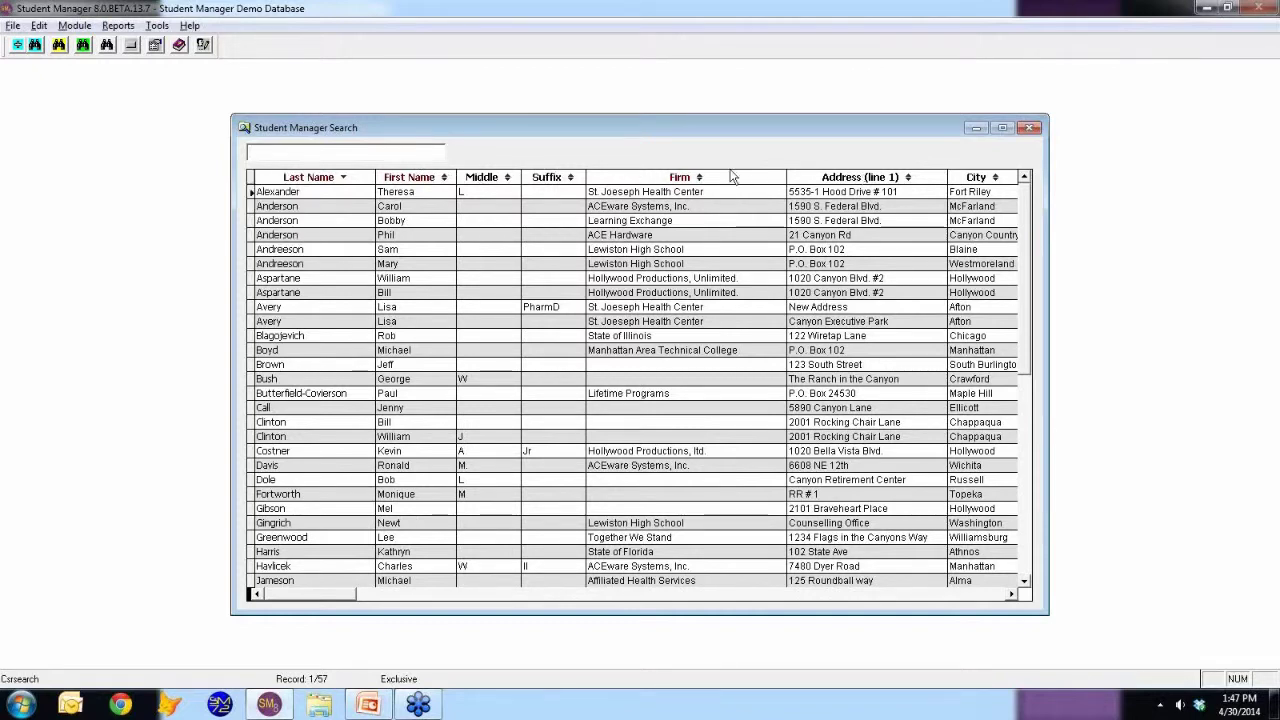
click(968, 598)
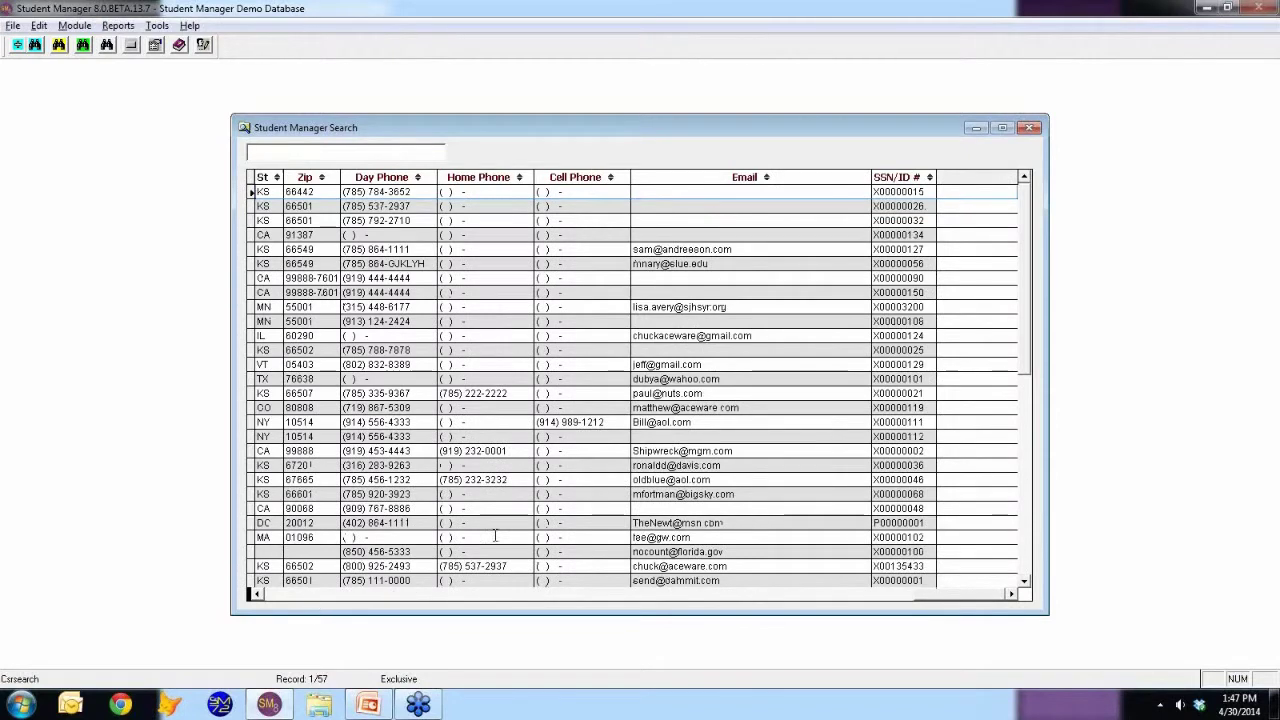
click(904, 177)
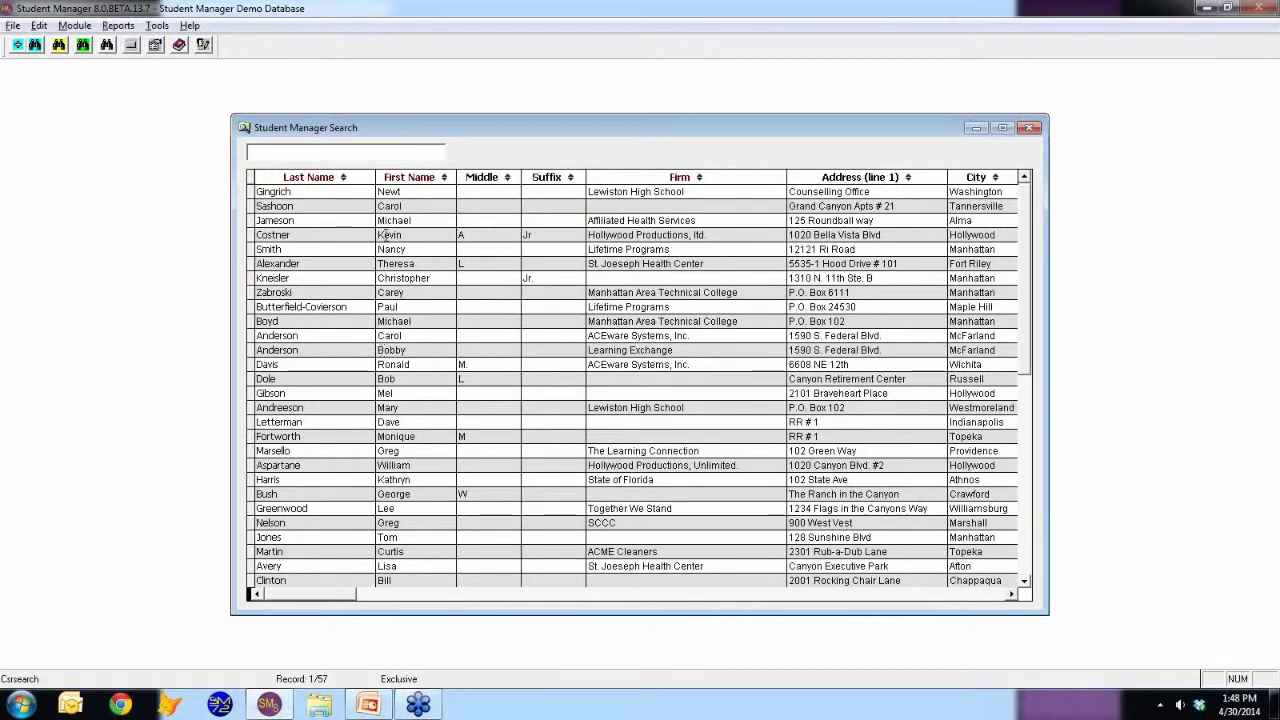
Sort the name list by first name, firm and city in turn, finishing with last name in descending order
click(398, 177)
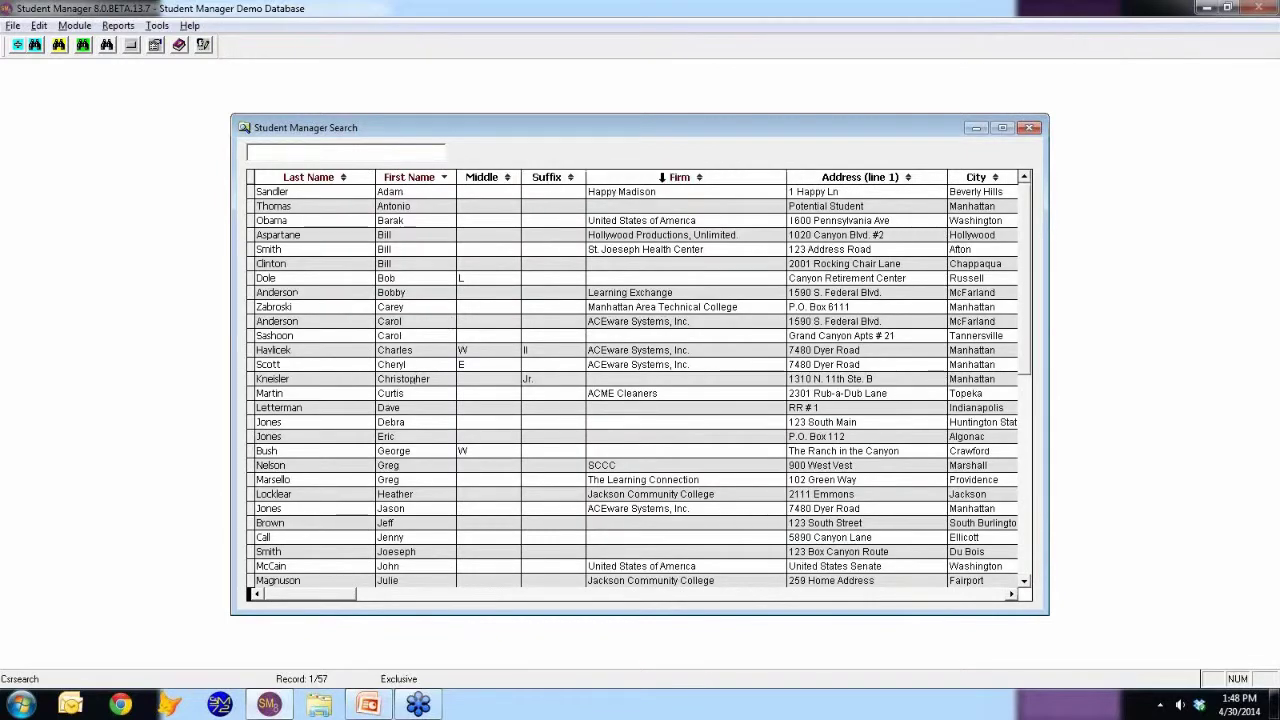
click(661, 178)
click(651, 480)
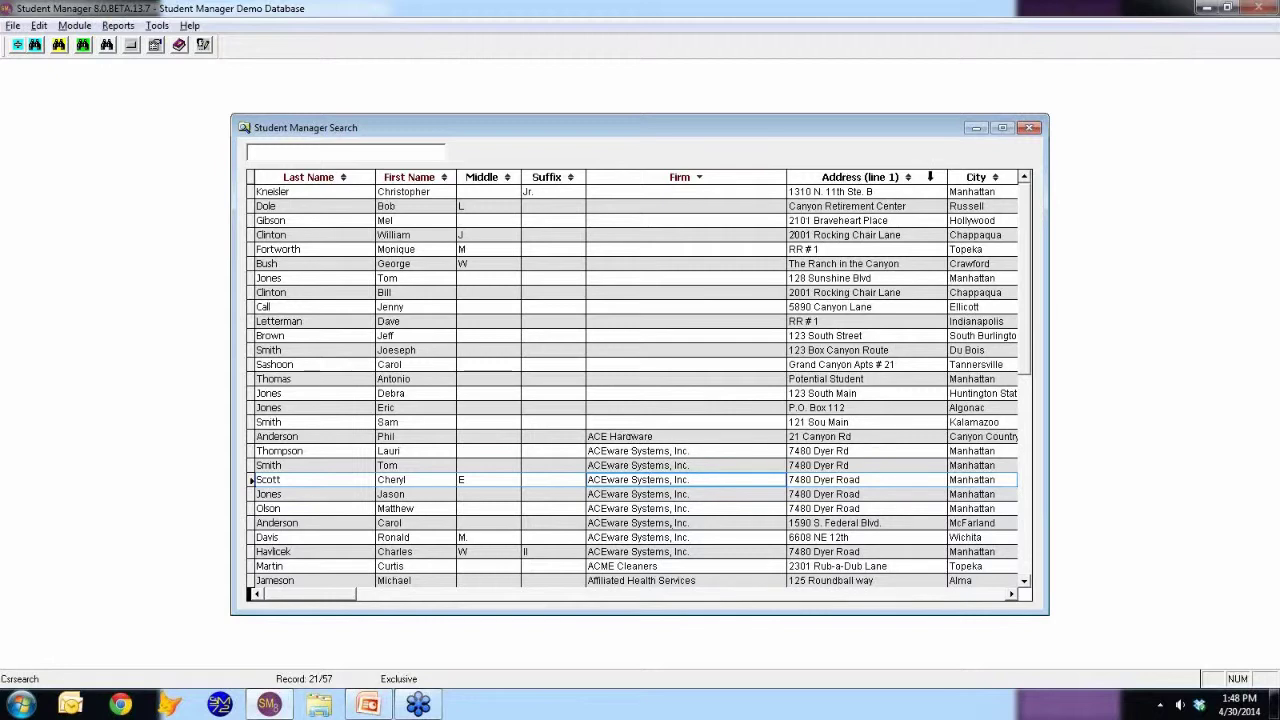
click(978, 177)
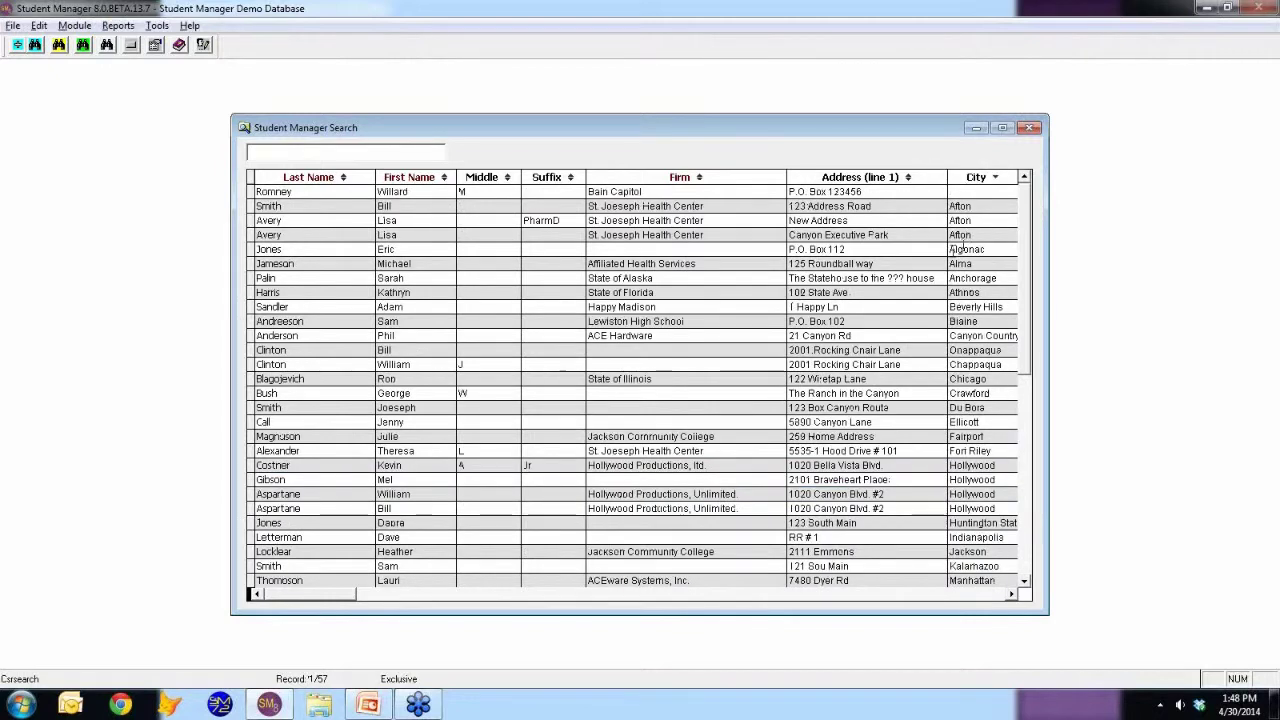
click(327, 176)
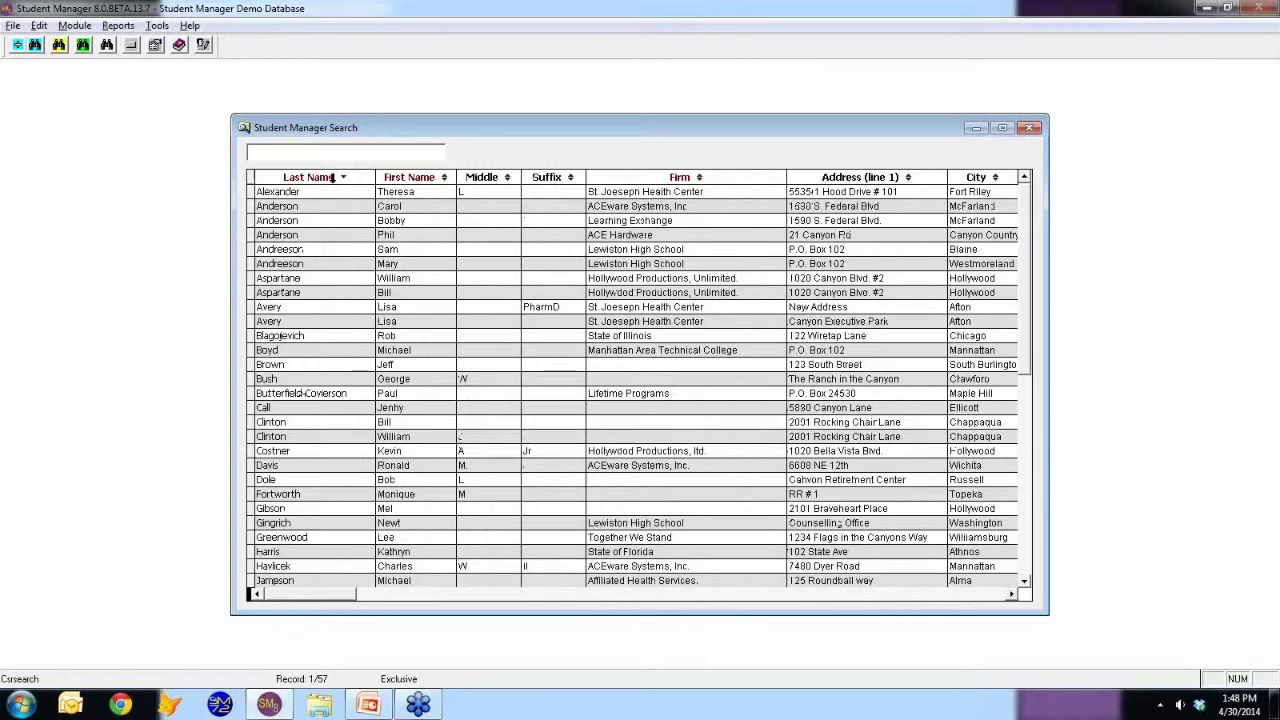
click(332, 177)
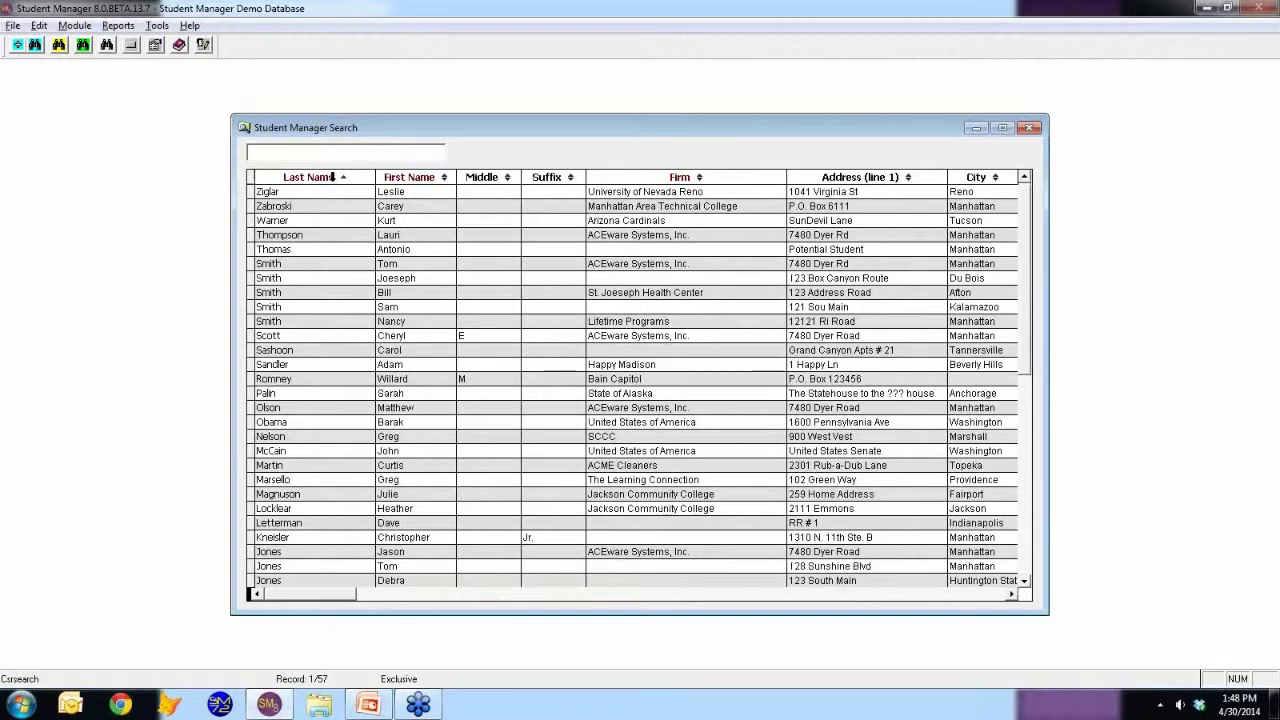
Check the New Features slide in the PowerPoint presentation and return to Student Manager's name search
key(alt+Tab)
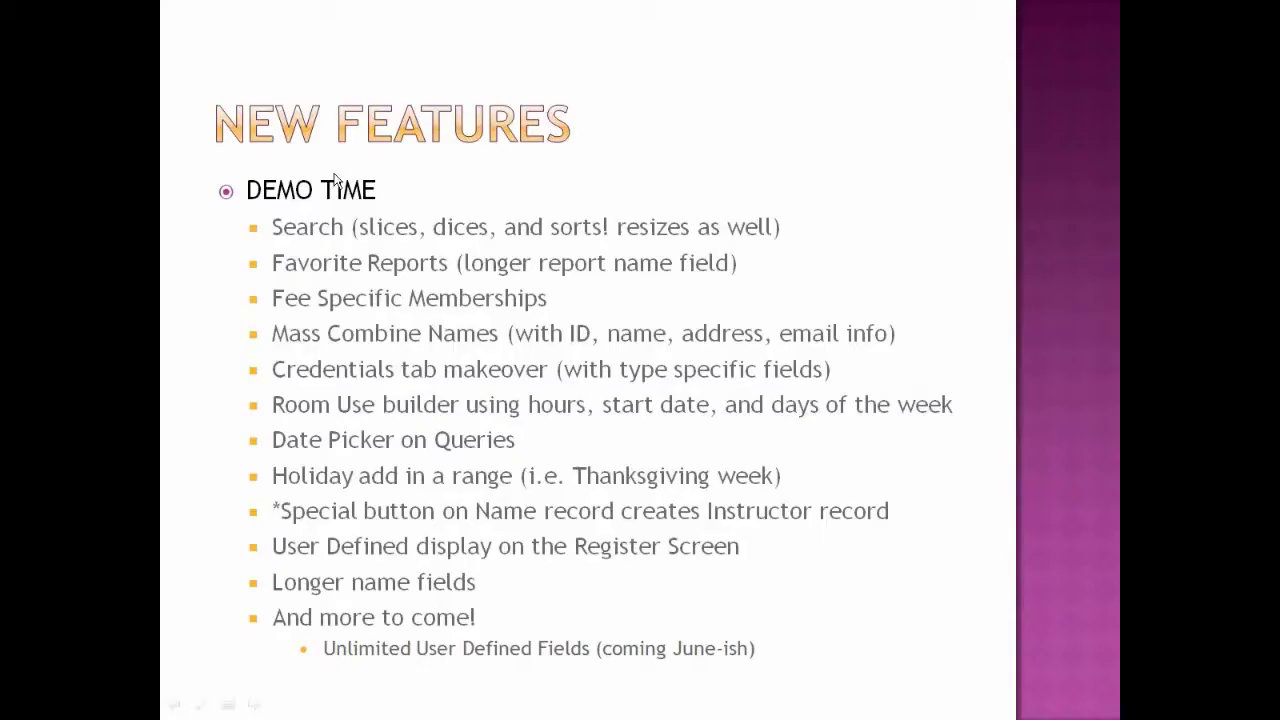
key(alt+Tab)
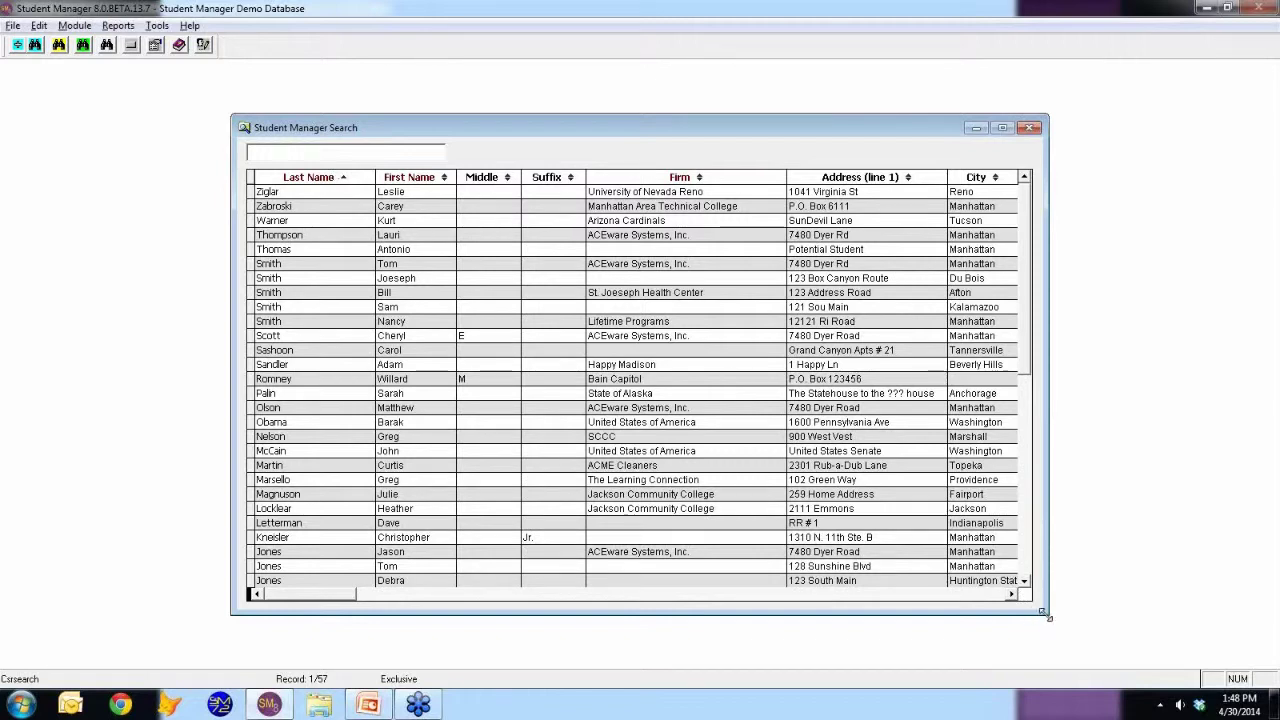
Shrink the name search window, maximize it and close the search
drag(1050, 618, 685, 374)
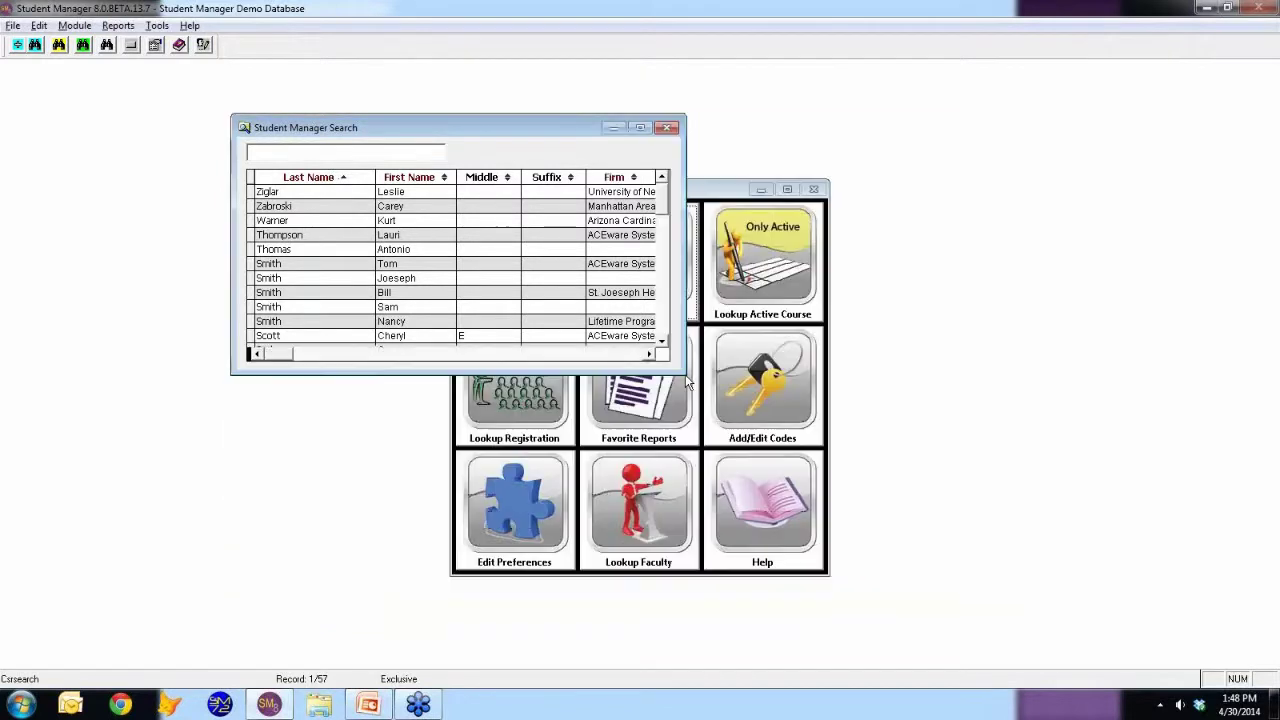
click(640, 127)
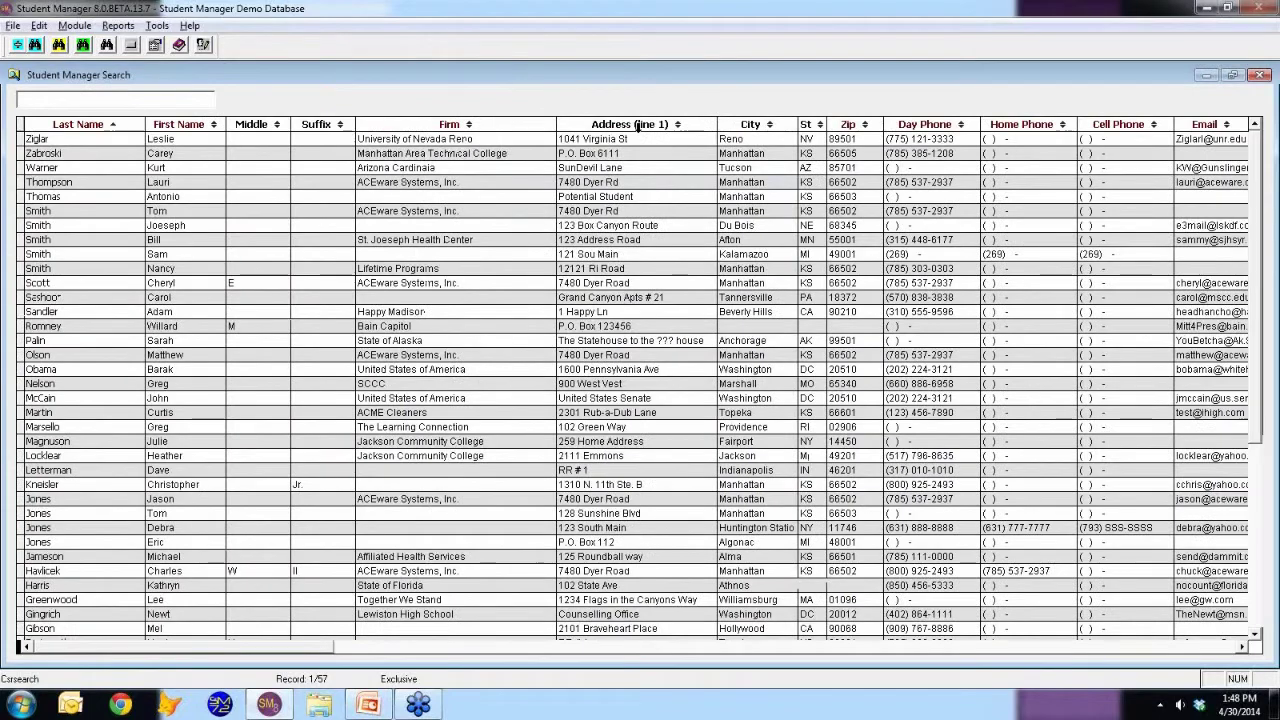
click(1261, 75)
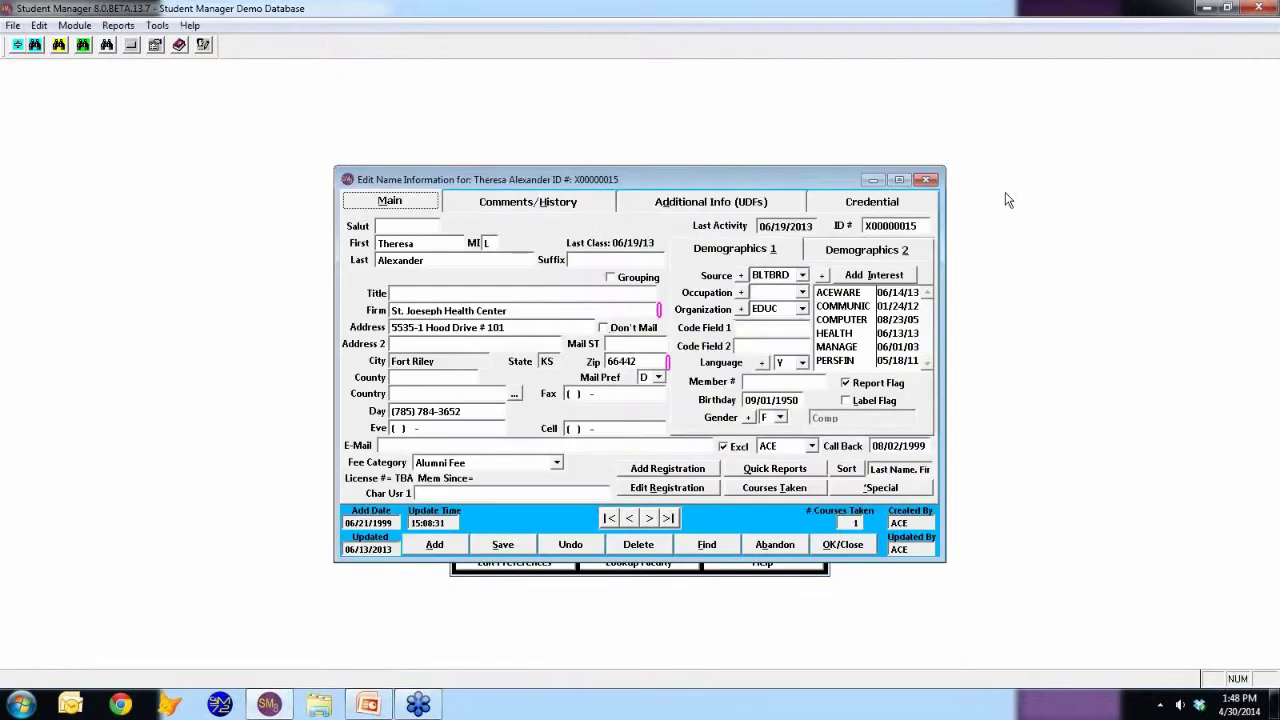
Reopen the name search from the open record, load the first listed person and abandon that record
click(696, 544)
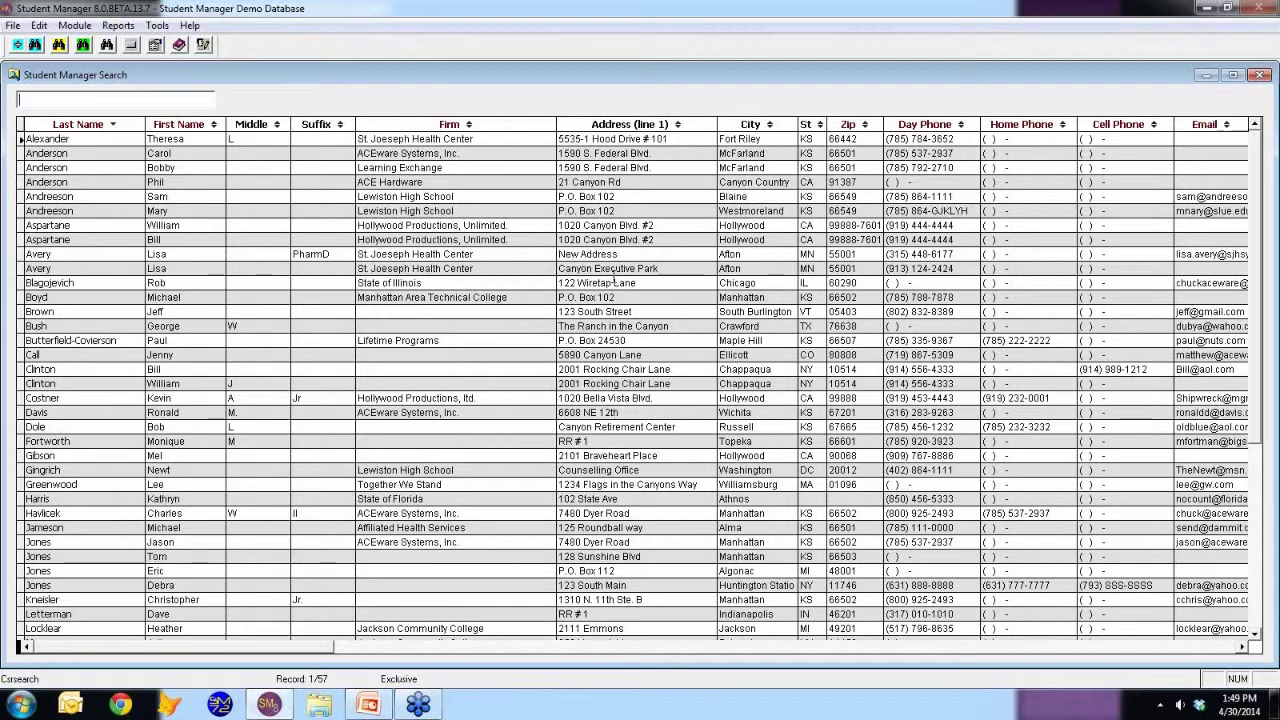
key(Return)
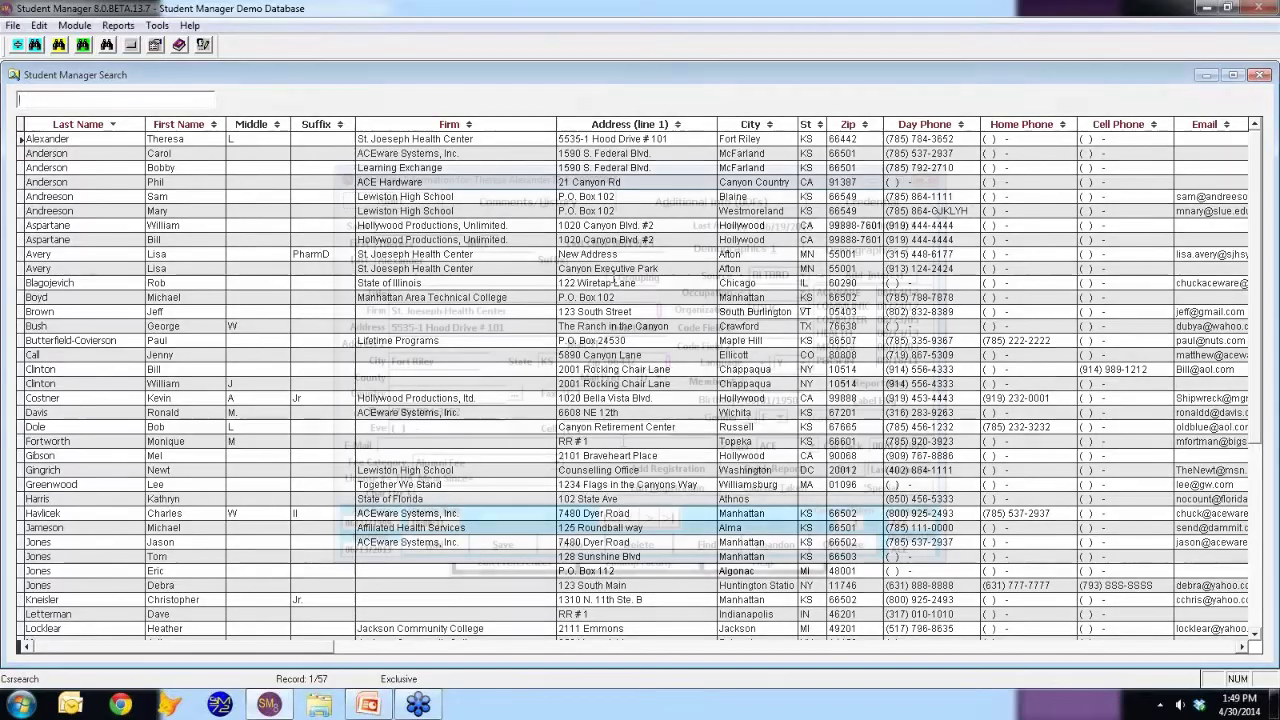
key(alt+Tab)
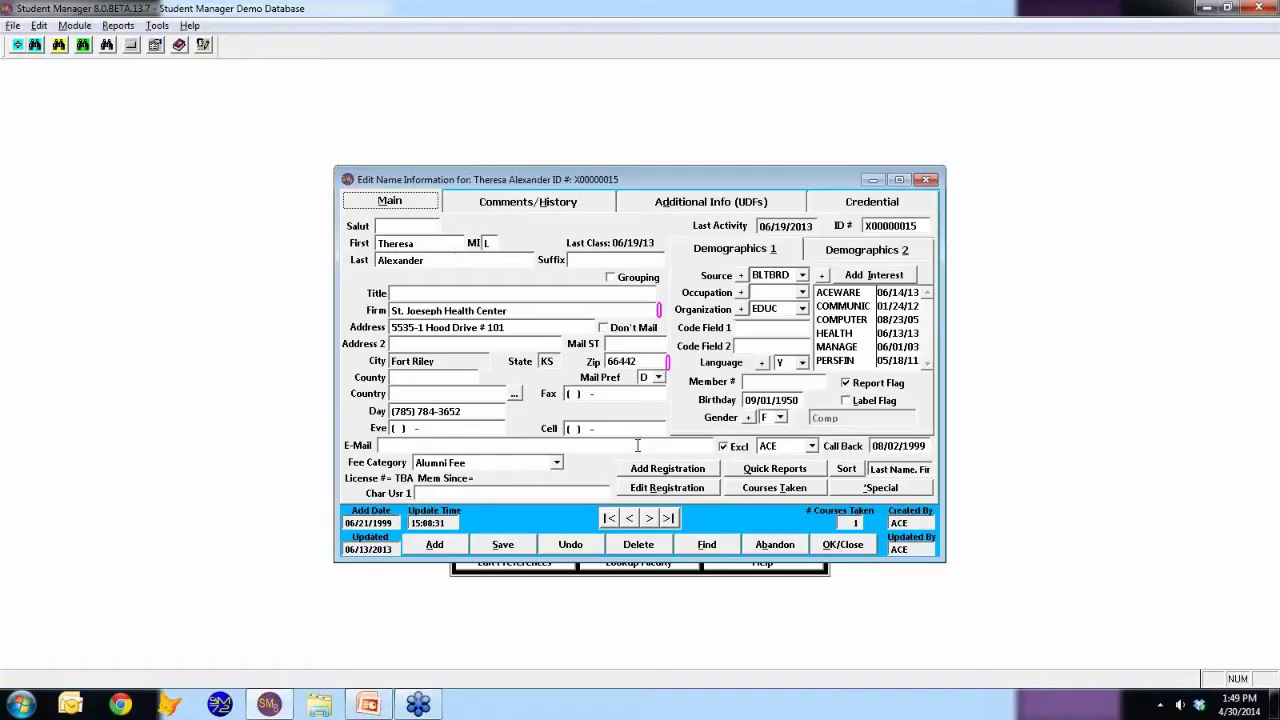
click(789, 550)
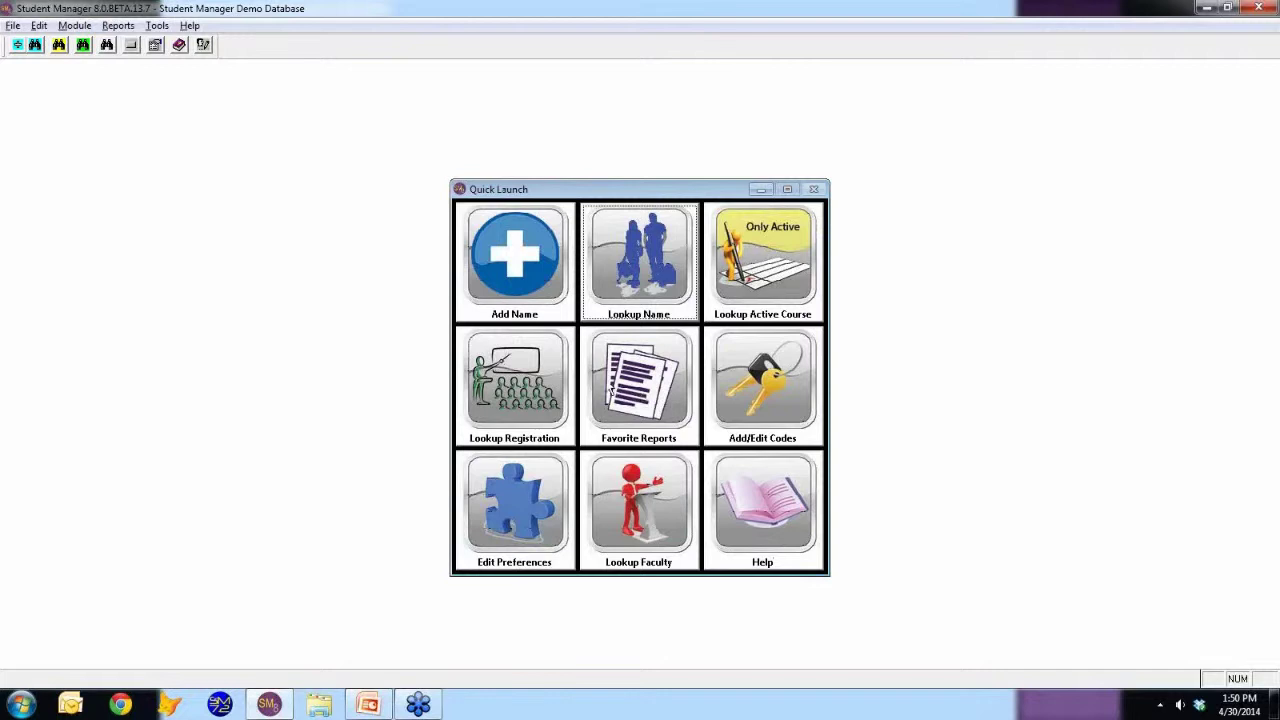
Open the Favorite Reports setup
click(119, 27)
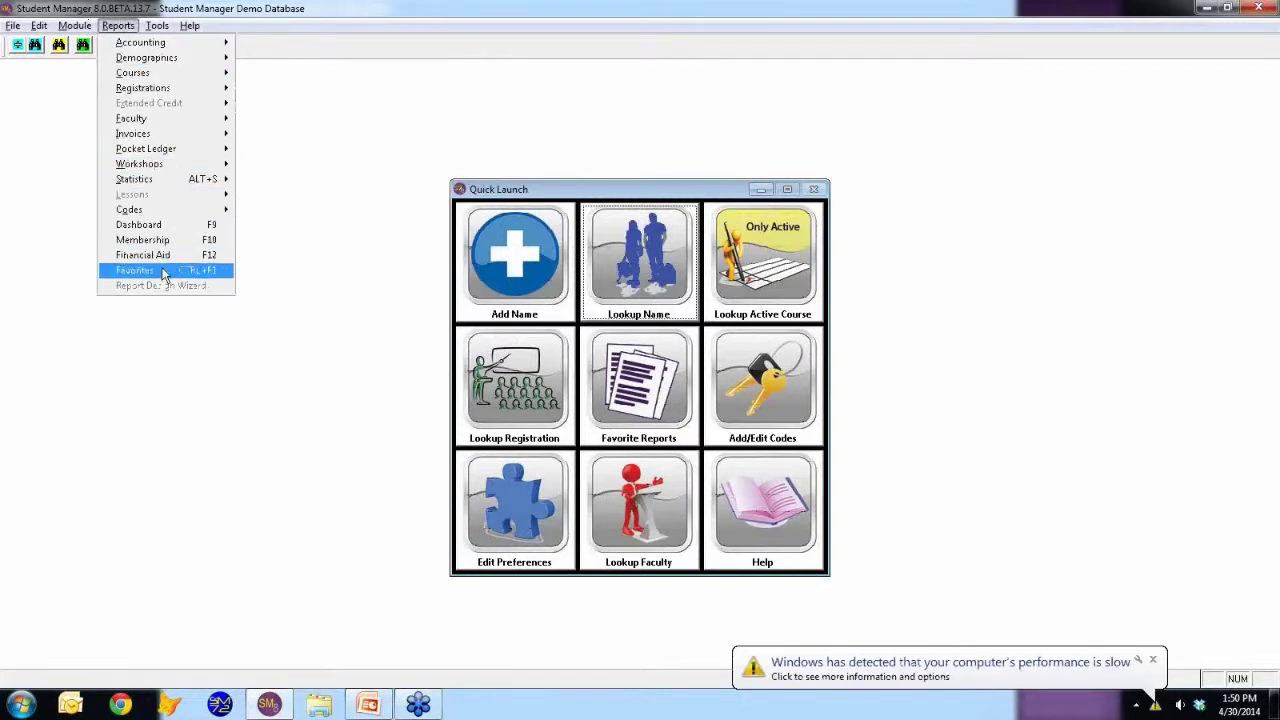
click(123, 28)
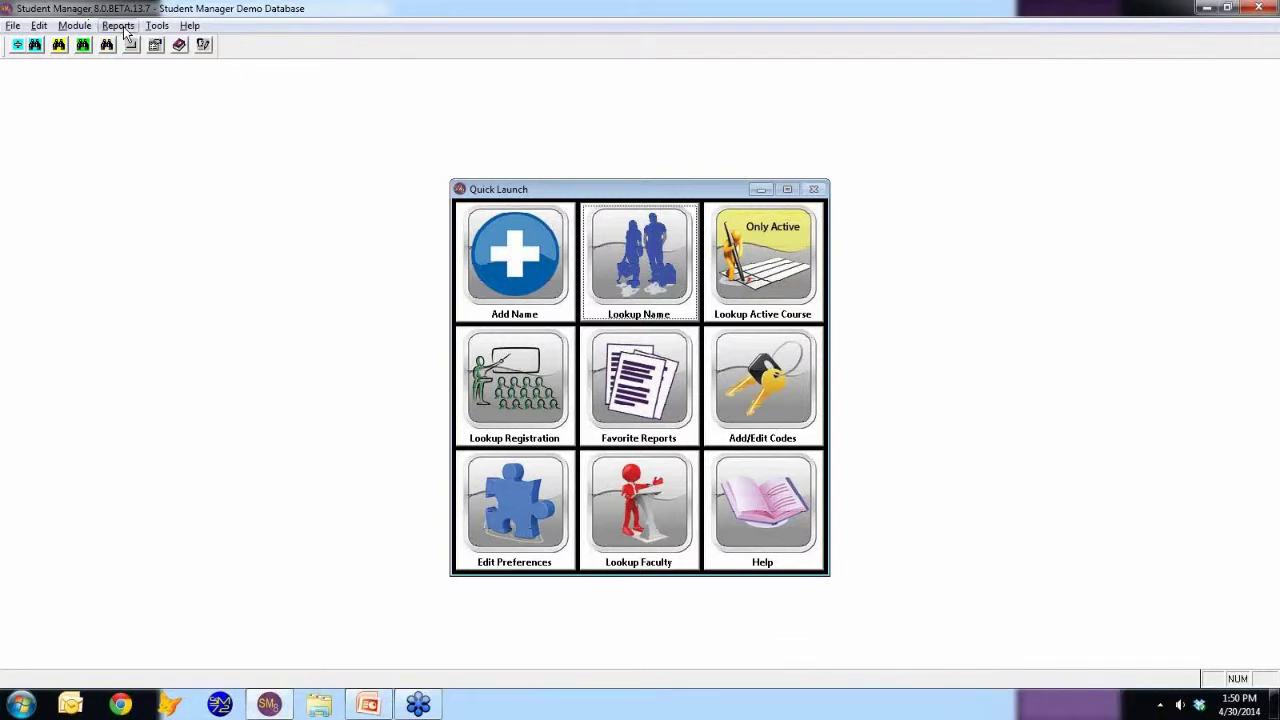
click(655, 385)
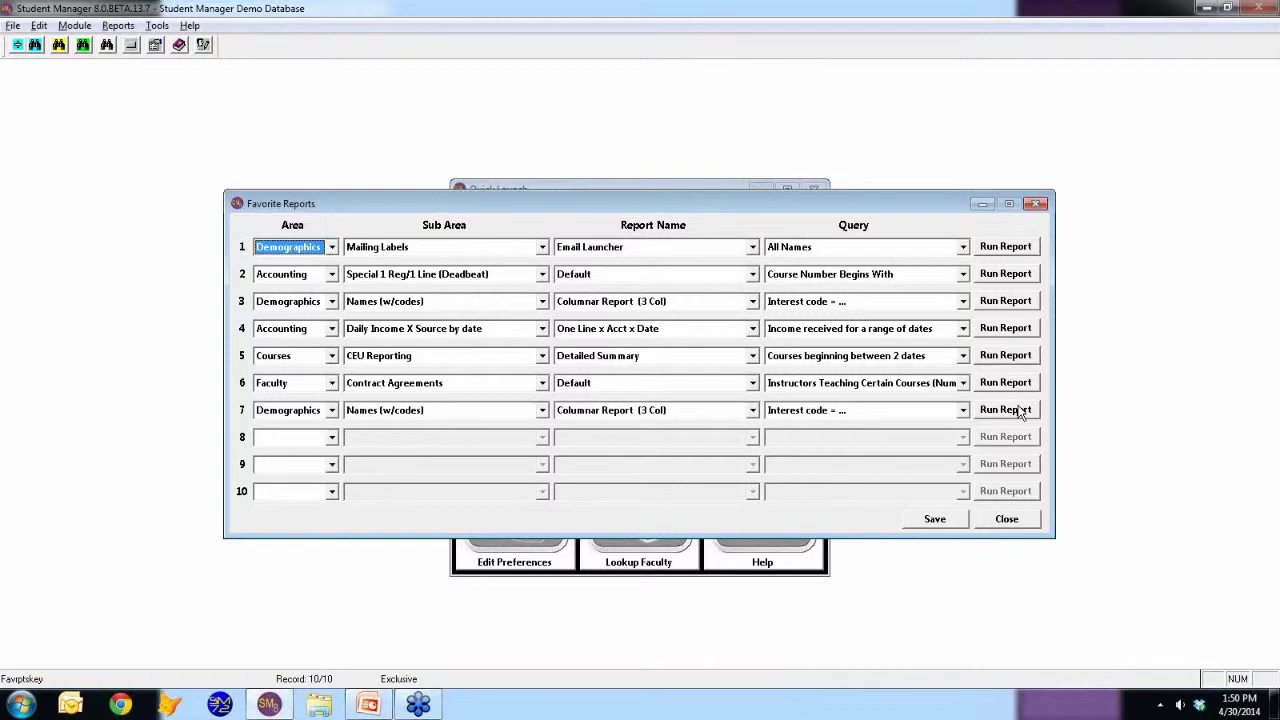
Set favorite report 8 to Courses, Income Summary, Default with the Courses Between Two Dates query, and save the favorites
click(326, 442)
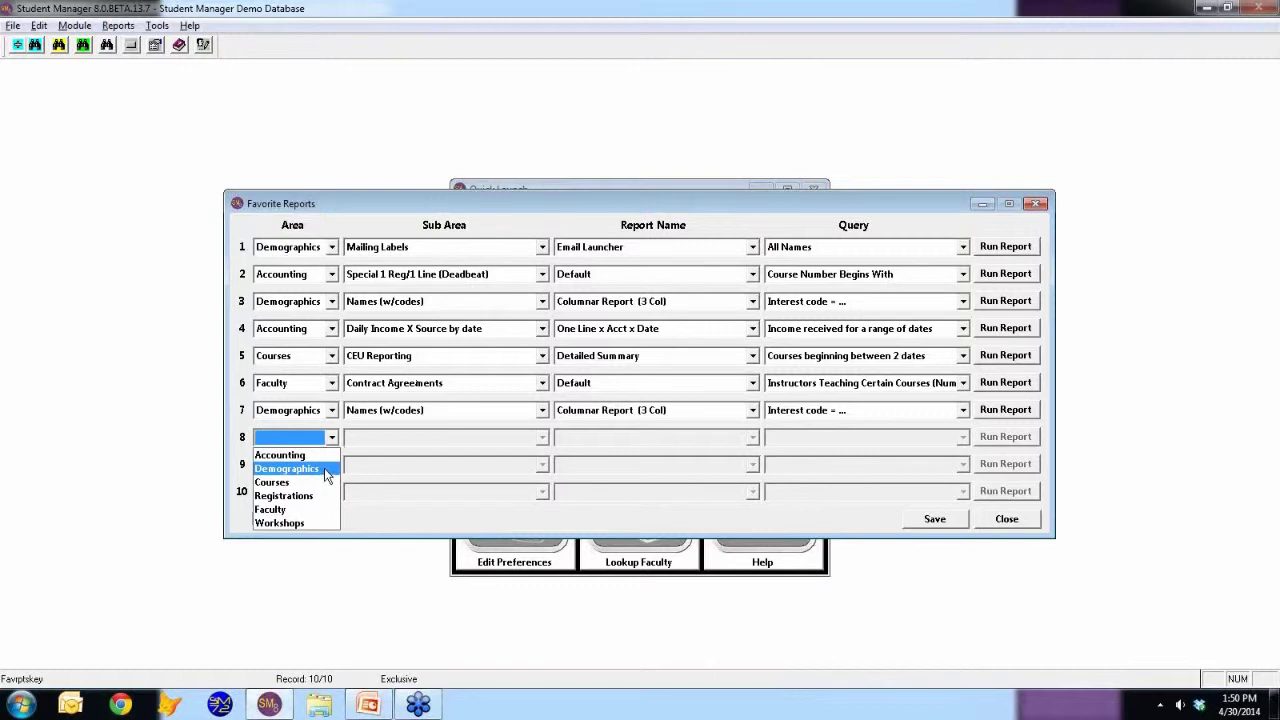
click(328, 483)
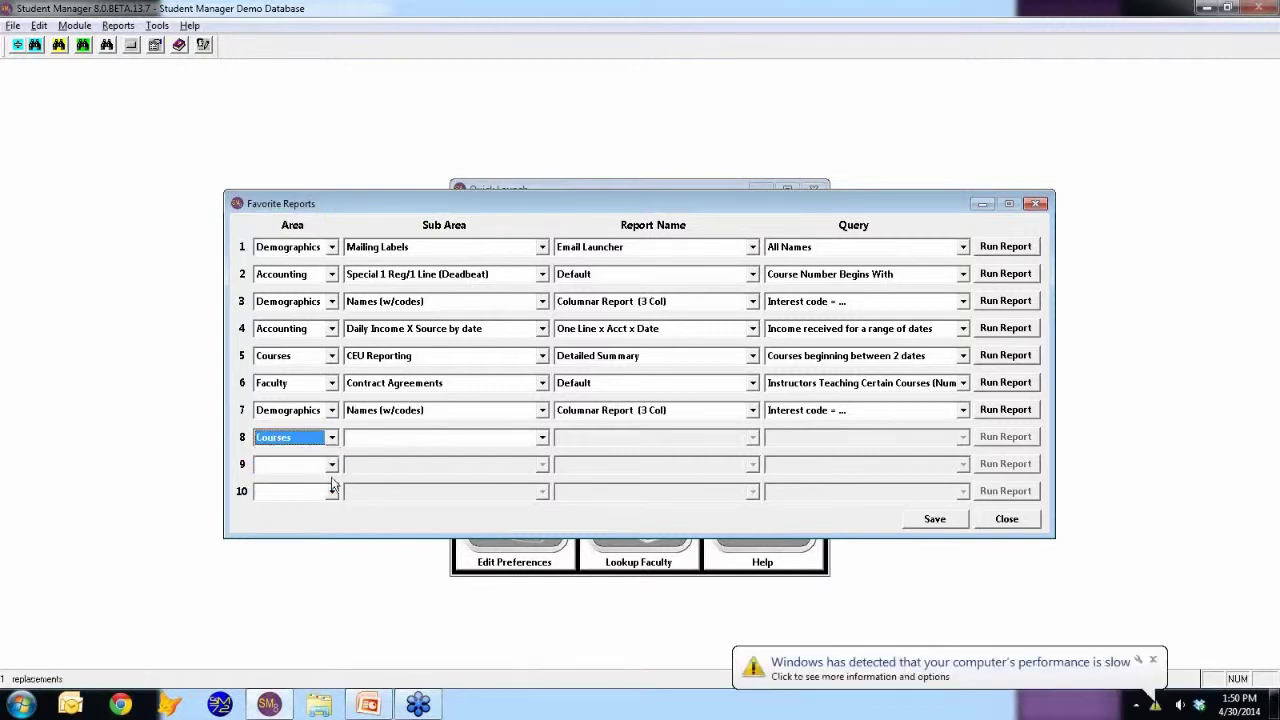
click(441, 443)
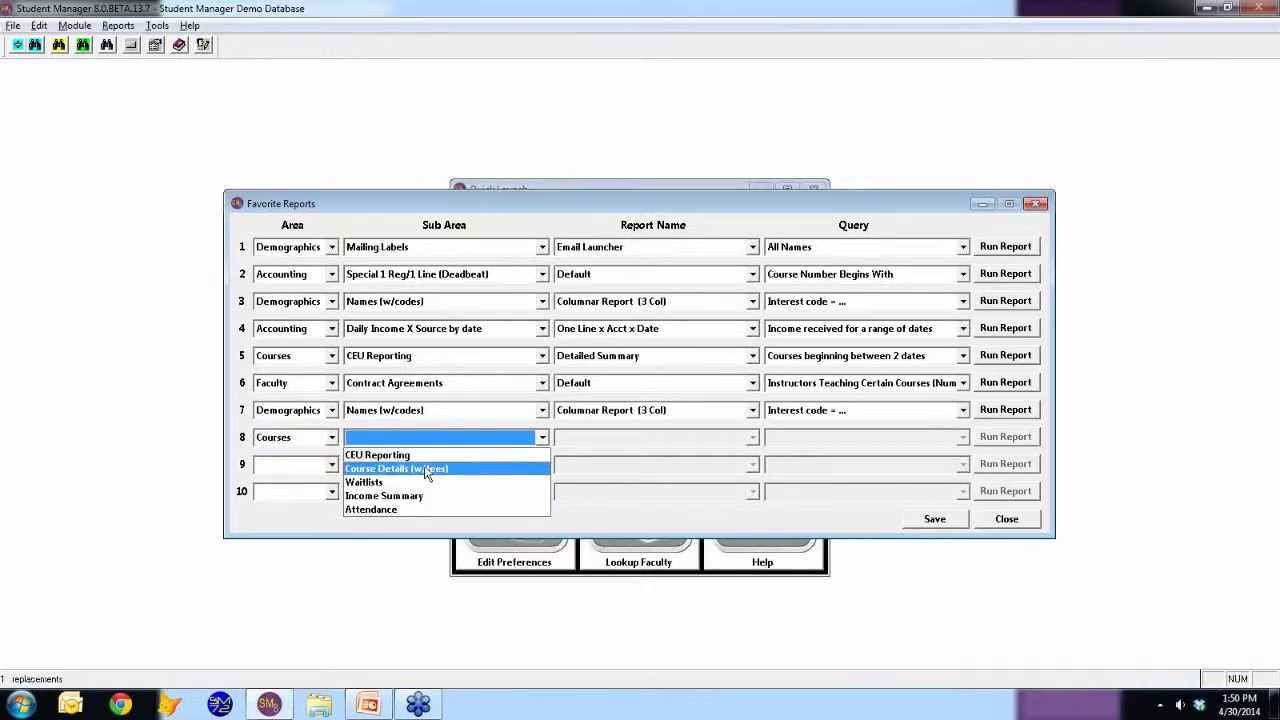
click(416, 496)
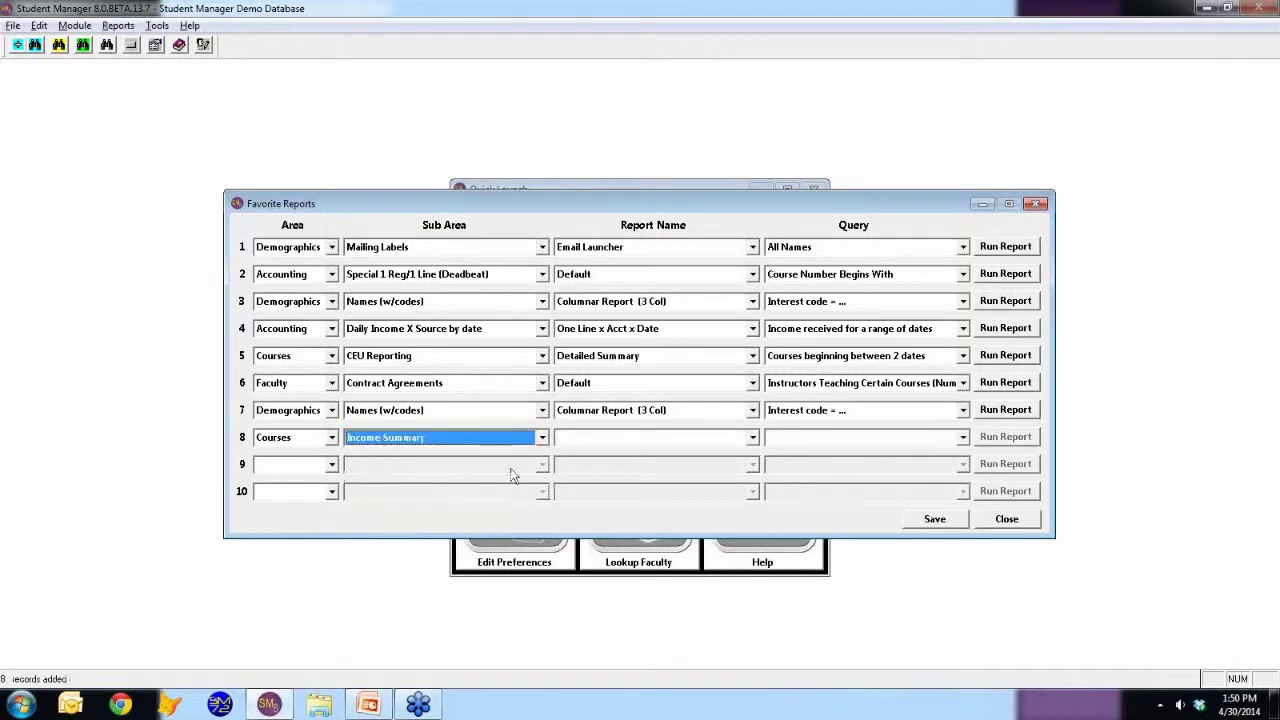
click(623, 443)
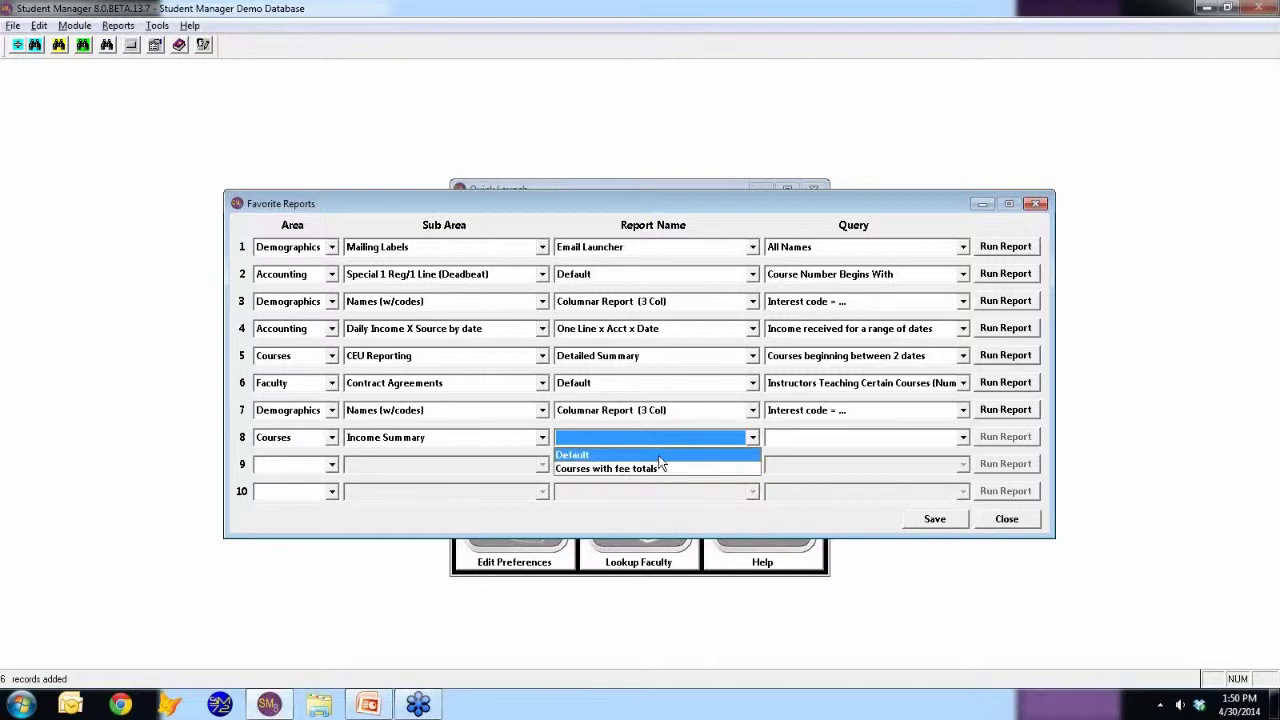
click(659, 456)
click(914, 442)
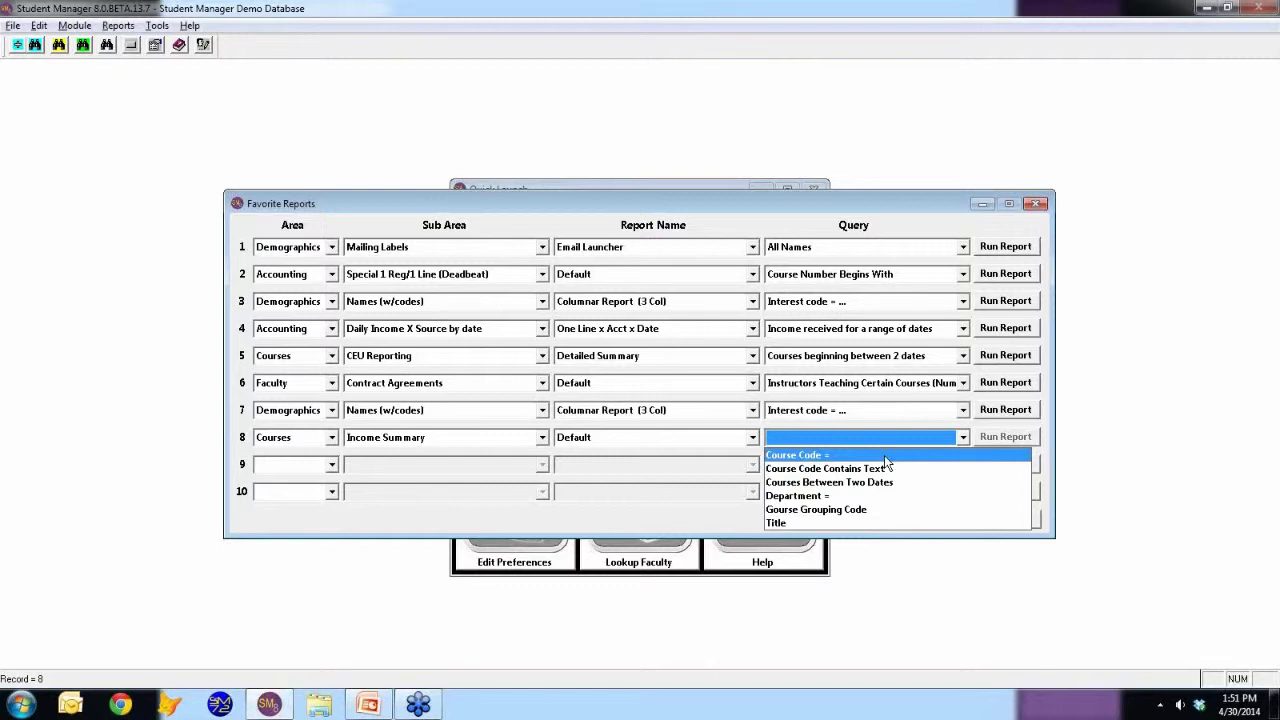
click(877, 483)
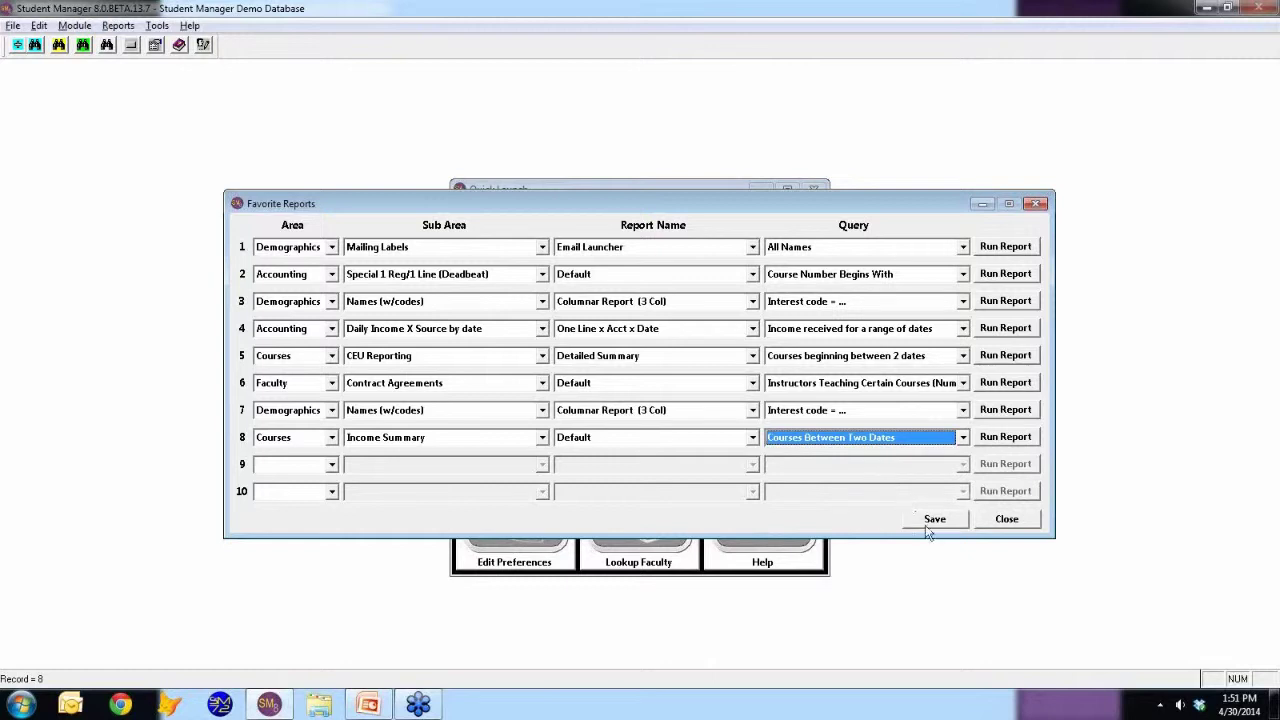
click(935, 520)
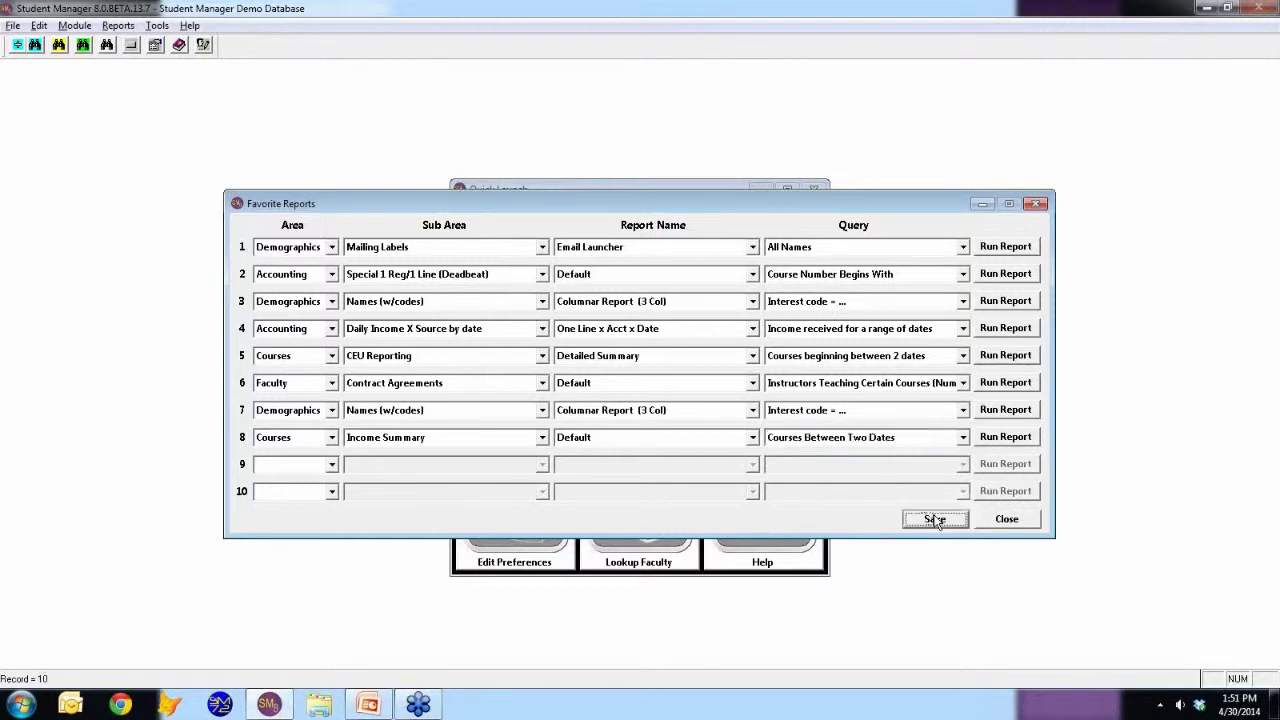
Run favorite report 8 as an on-screen preview for course begin dates from 01/01/2013 to 01/01/2014
click(1005, 438)
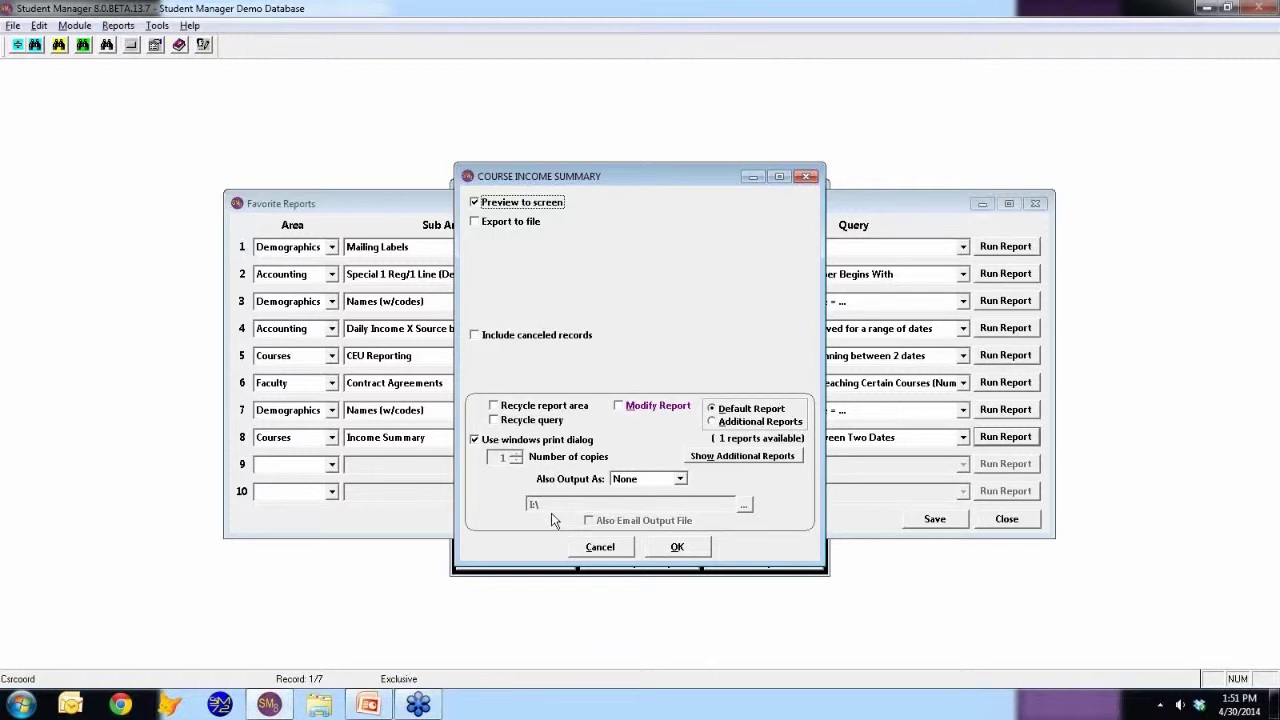
click(677, 547)
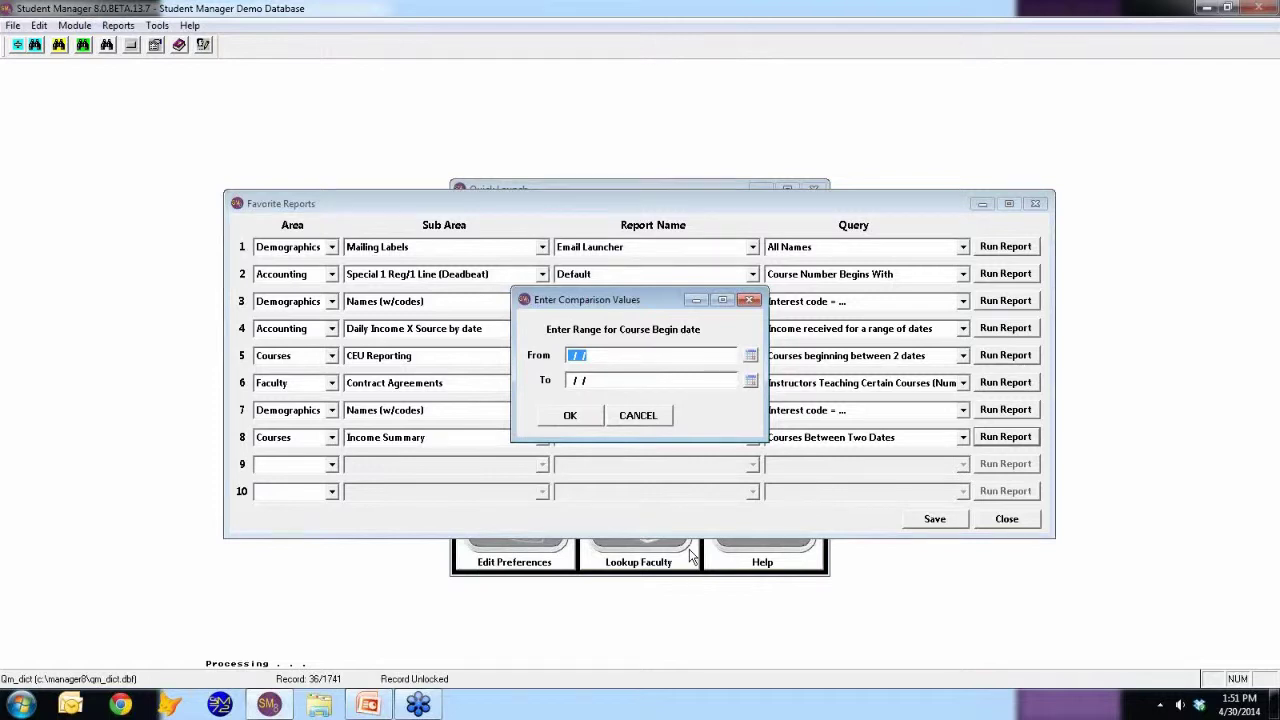
text(010120)
text(1)
text(3)
text(01)
text(012014)
key(Return)
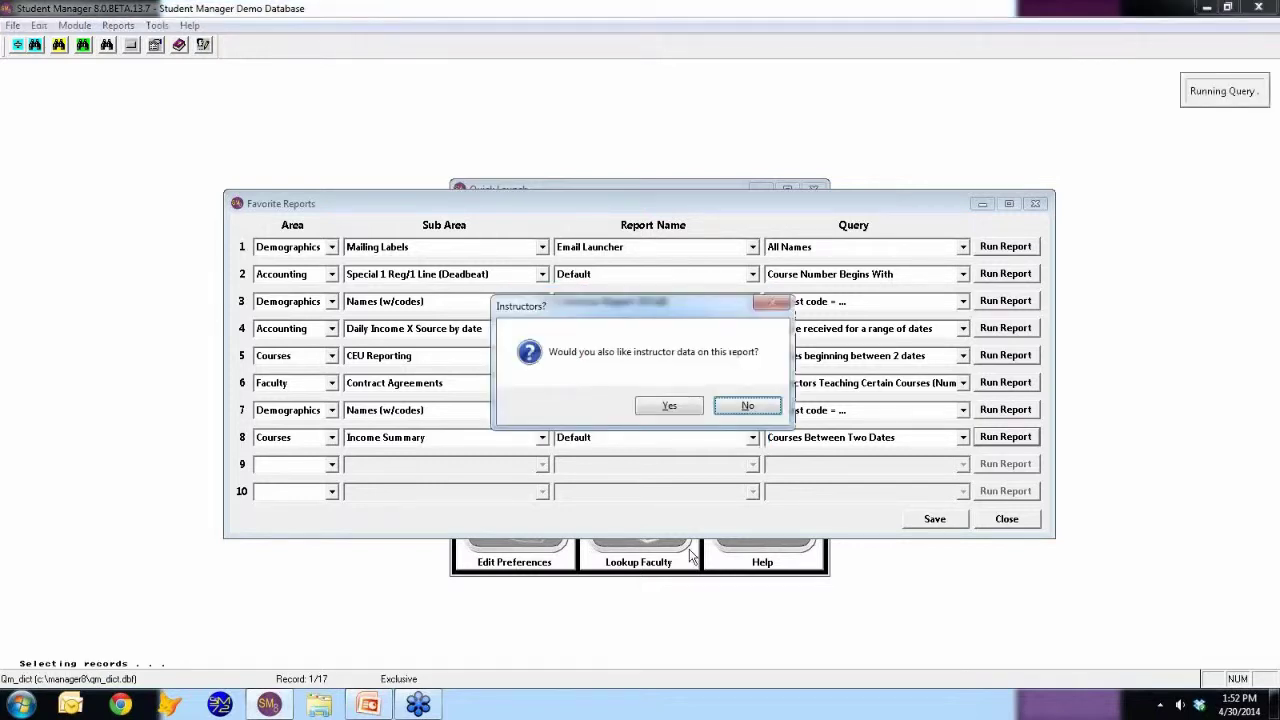
key(alt+Tab)
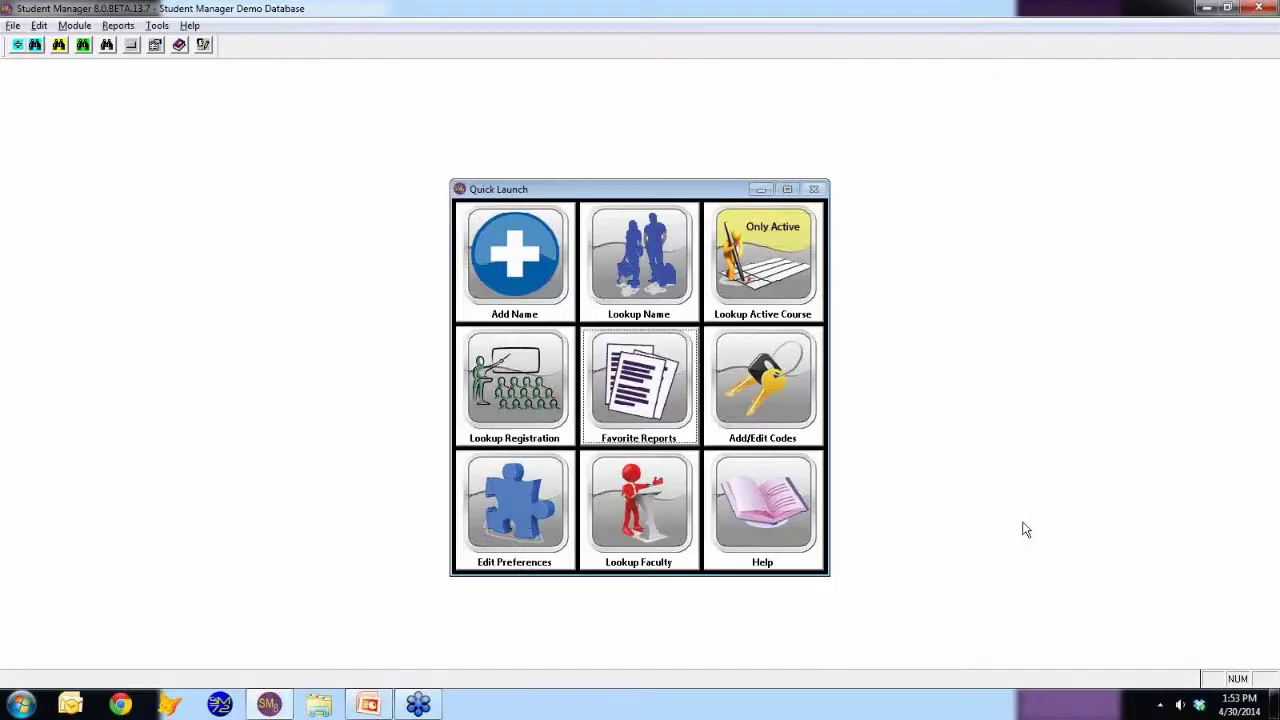
Look up active courses in a maximized search window and open the 2014 ACEclub Membership course
click(773, 276)
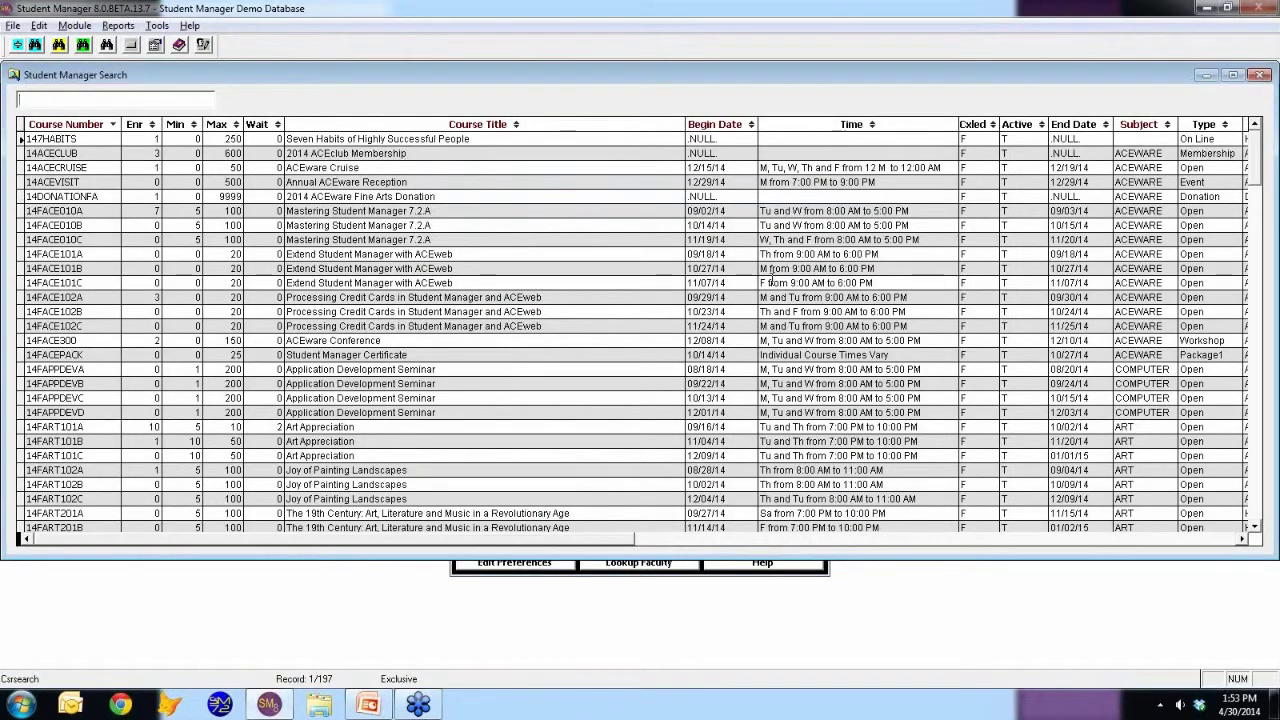
click(1233, 75)
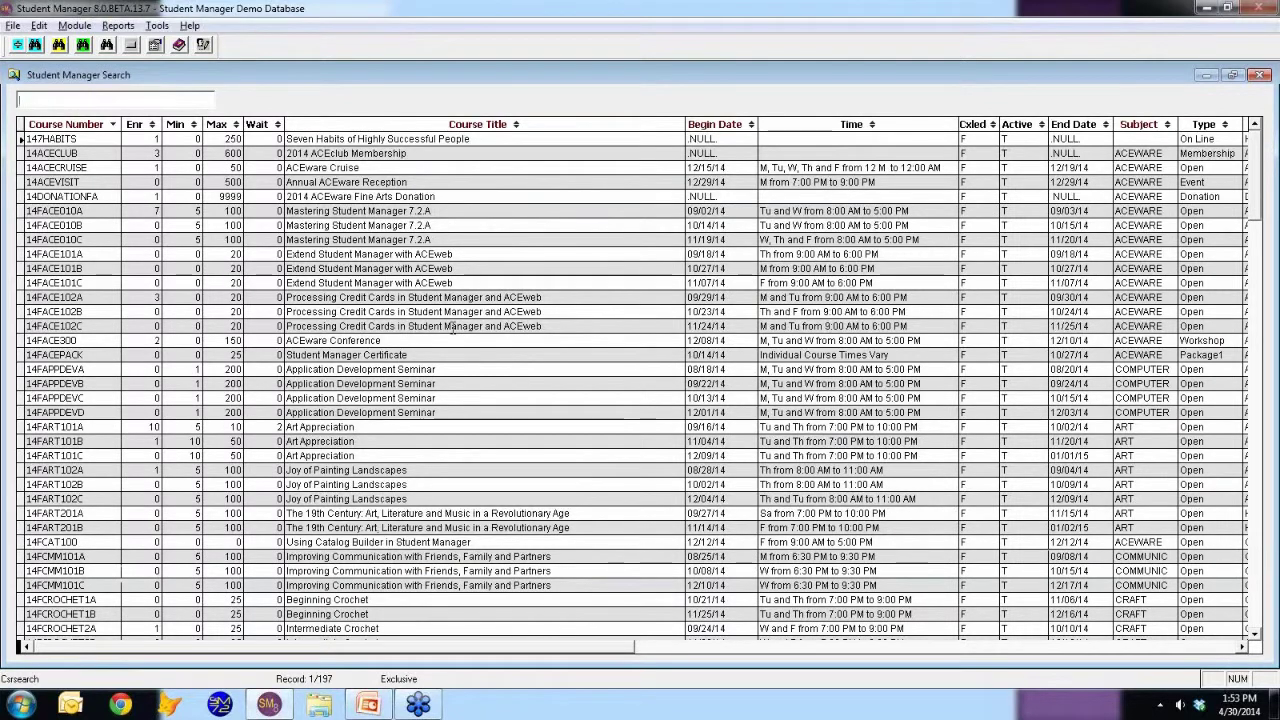
click(90, 153)
double_click(90, 153)
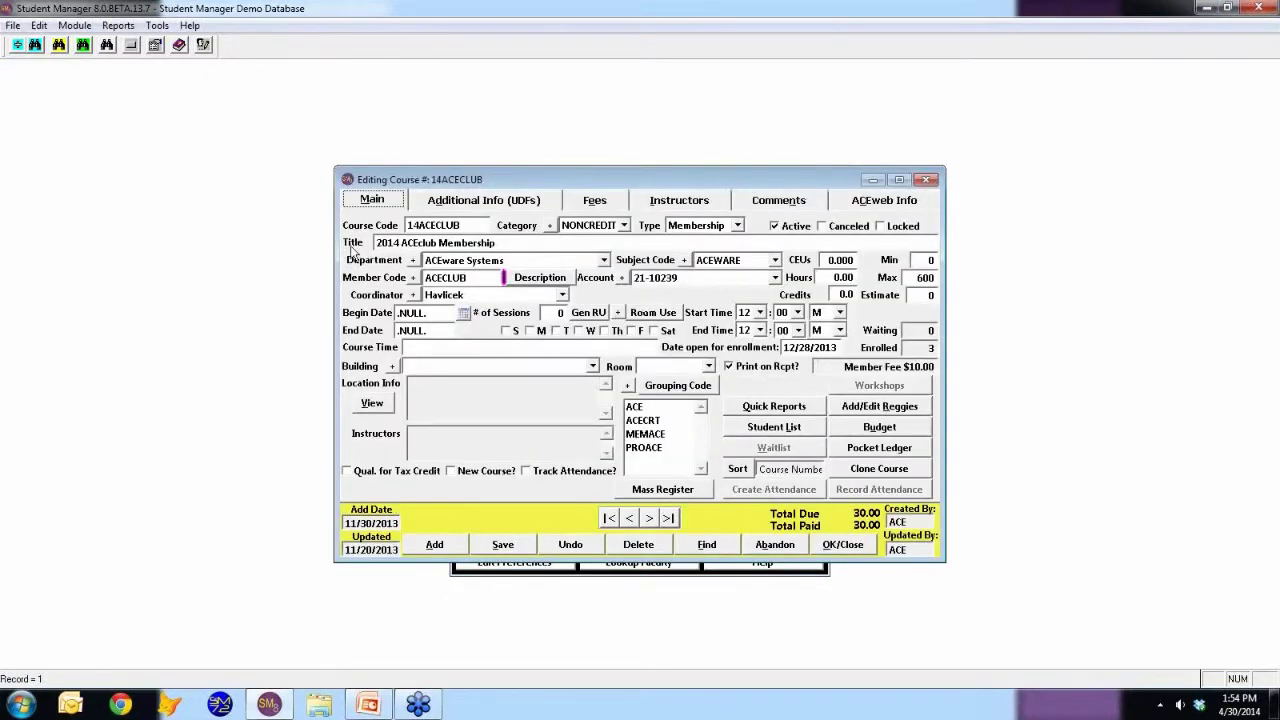
Examine the membership course's member code and the expiration and member code columns of its main fee
mouse_move(449, 280)
click(596, 201)
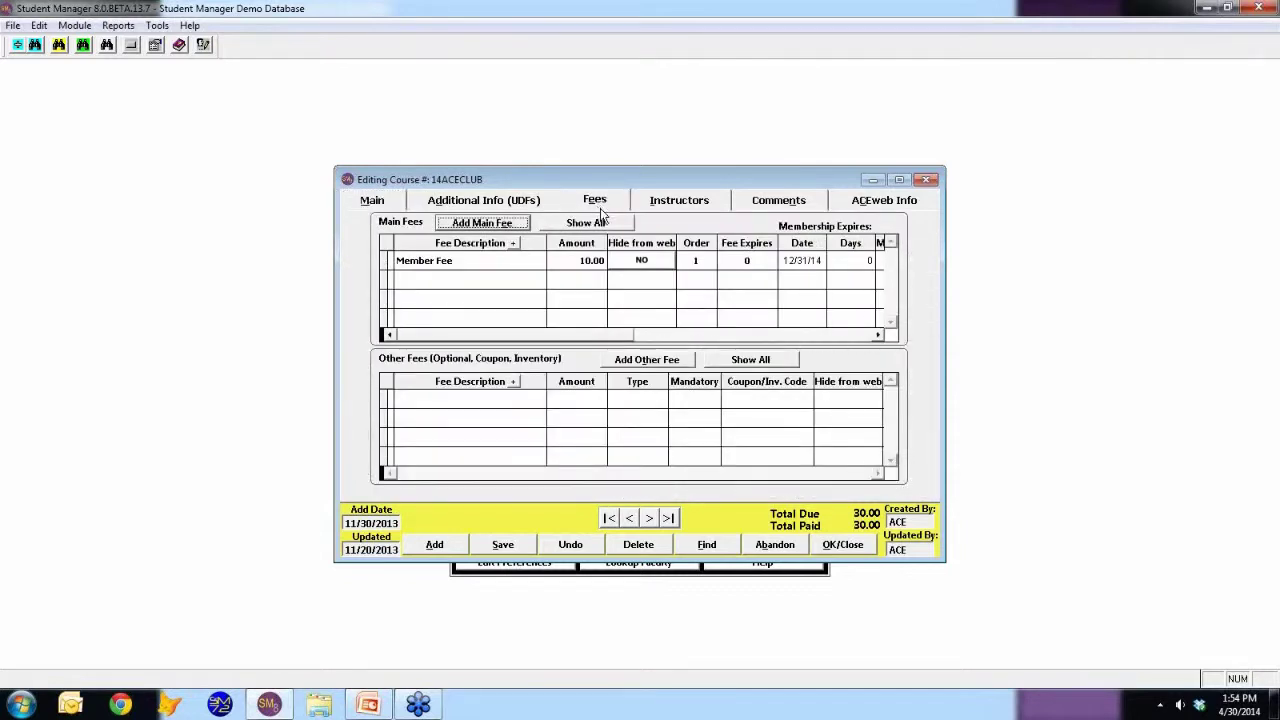
click(600, 337)
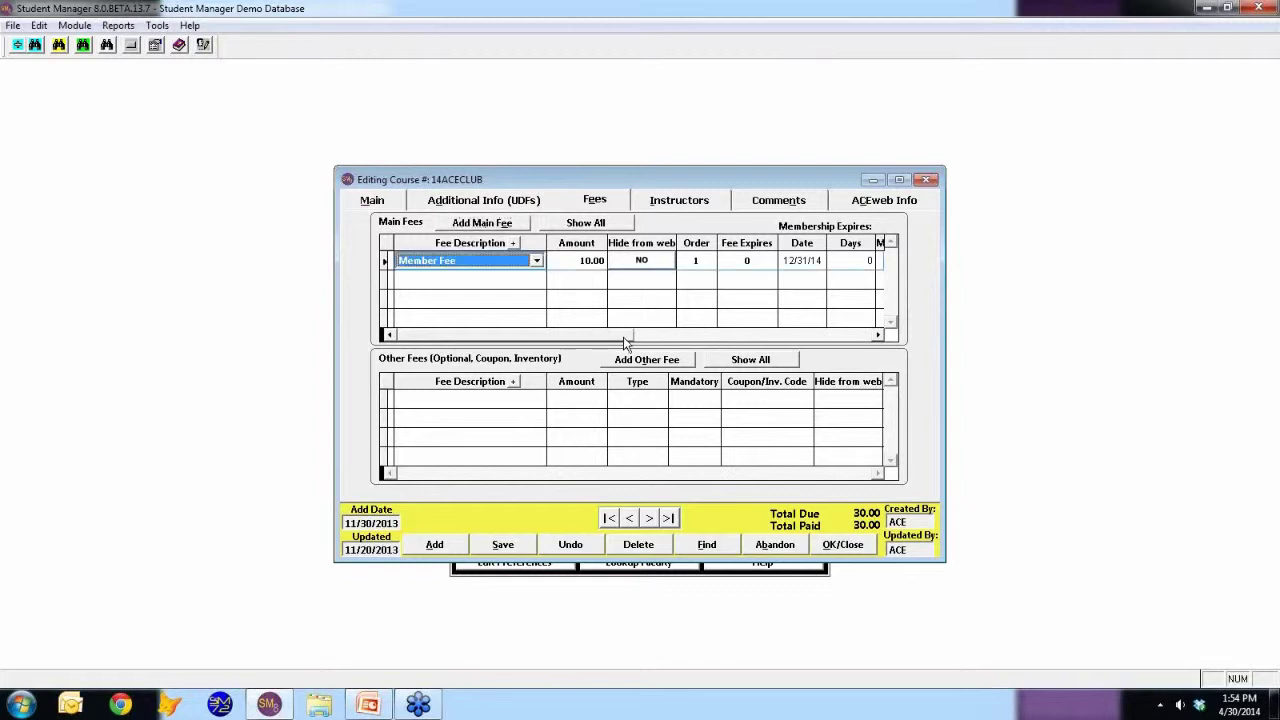
click(784, 337)
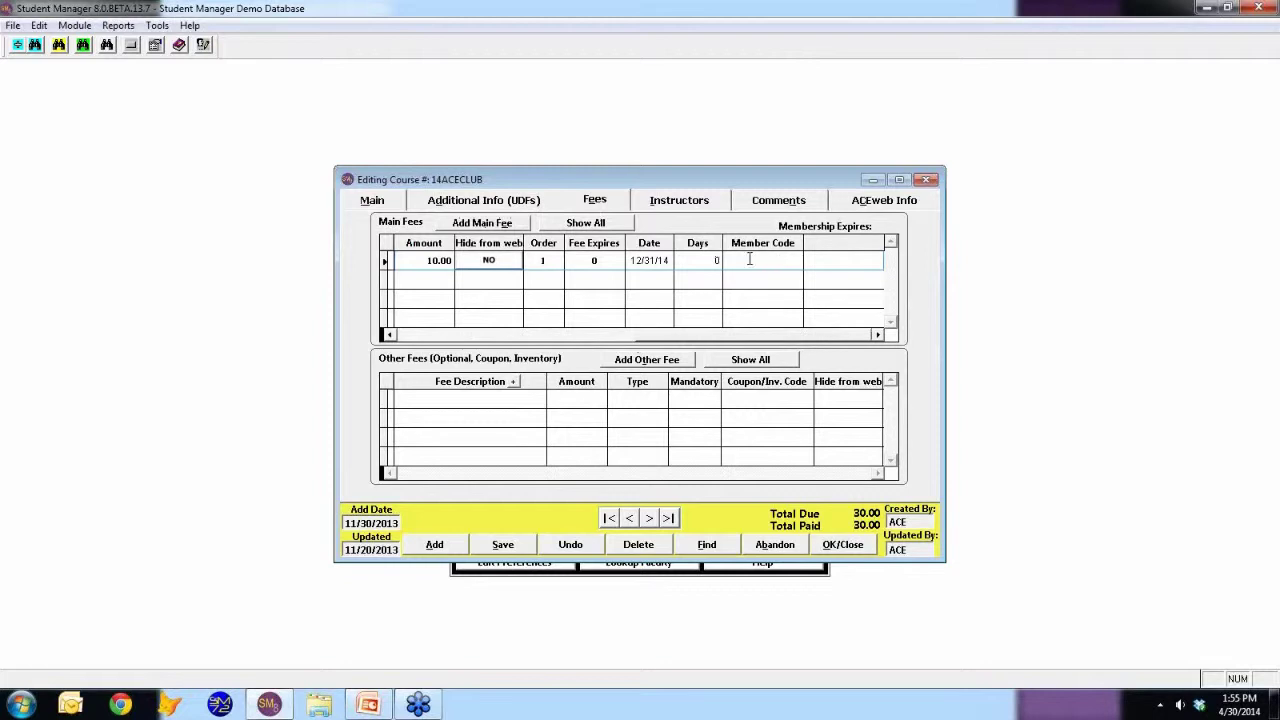
click(370, 204)
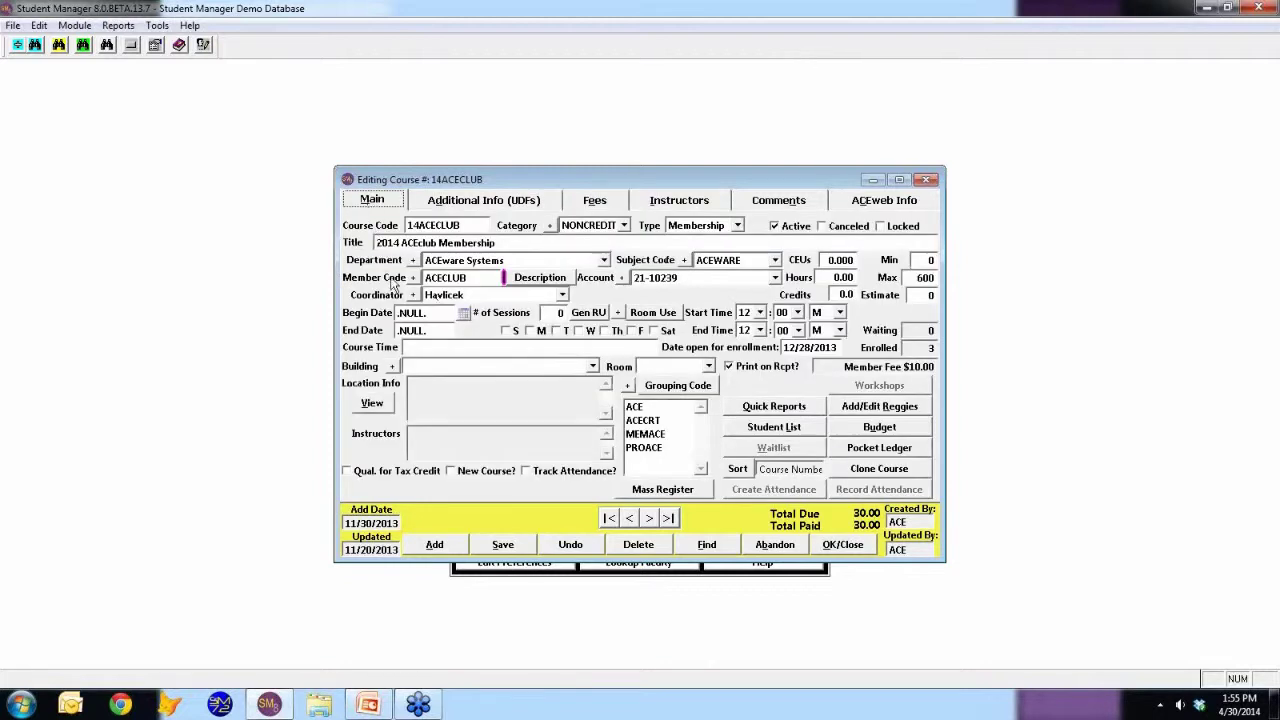
Add an OLLI Member main fee of 100.00 to the membership course
click(595, 203)
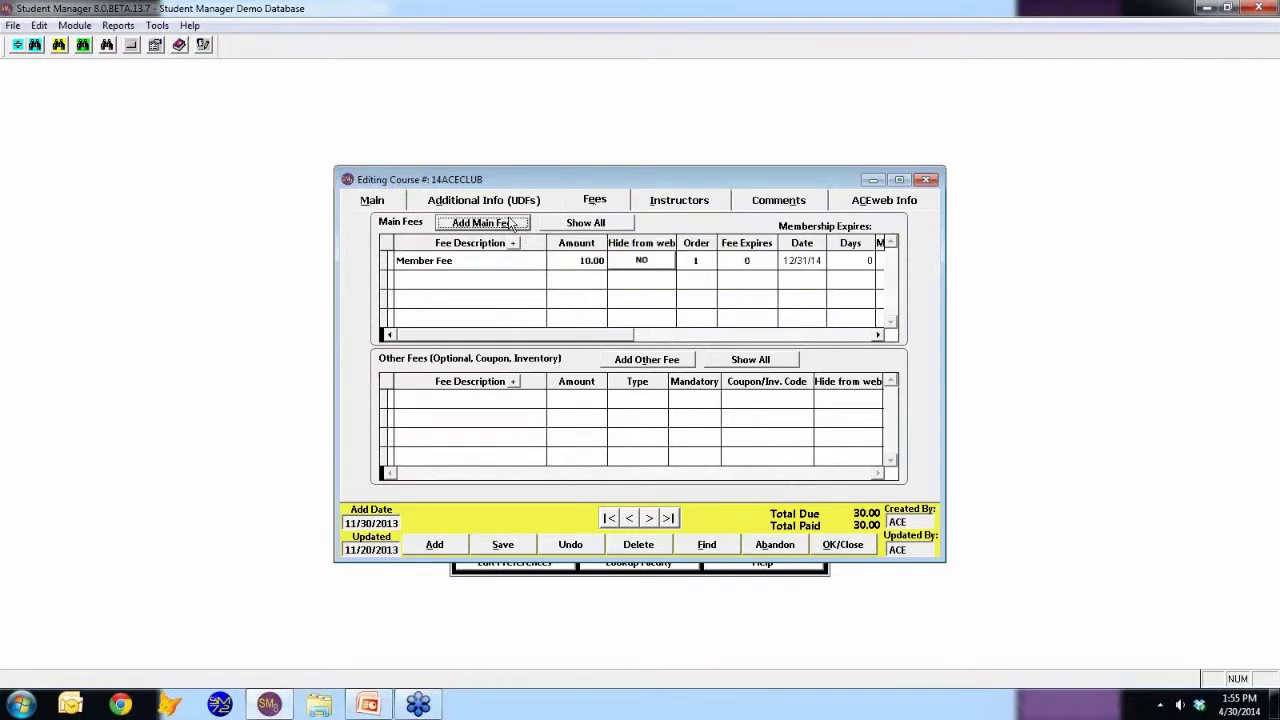
click(510, 223)
click(537, 279)
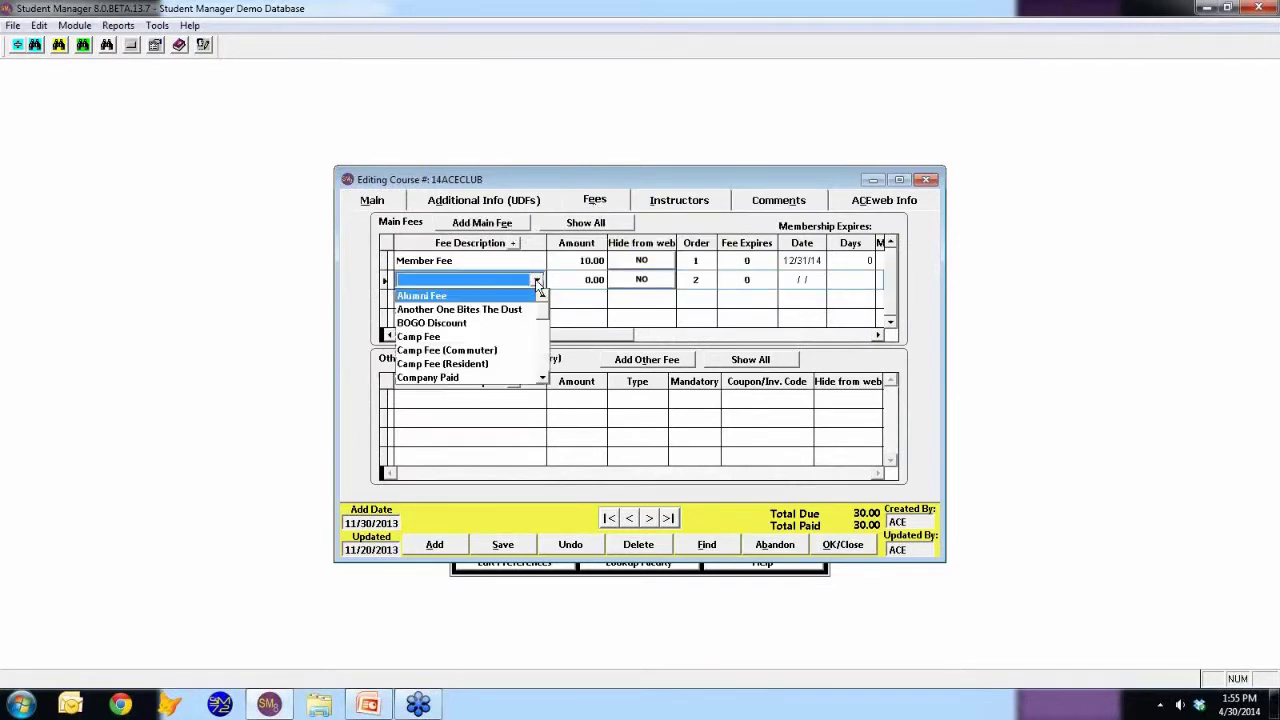
scroll(544, 356, down, 2)
scroll(541, 356, down, 2)
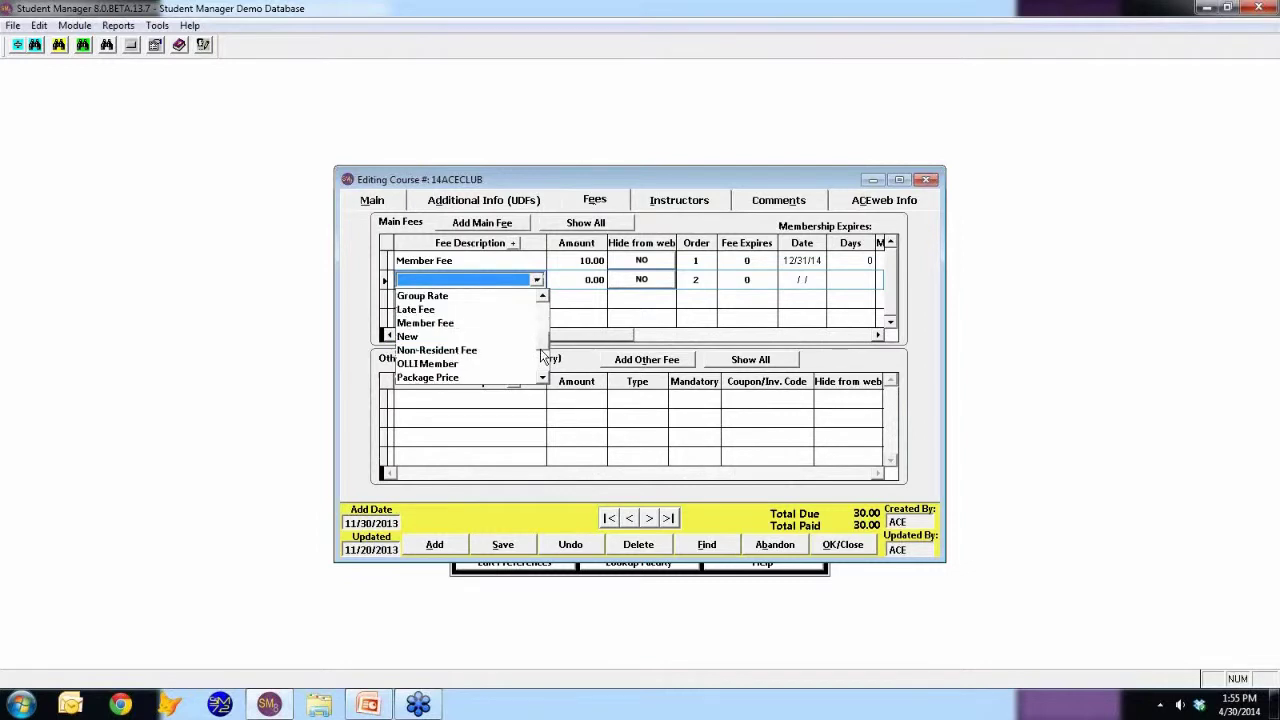
click(462, 364)
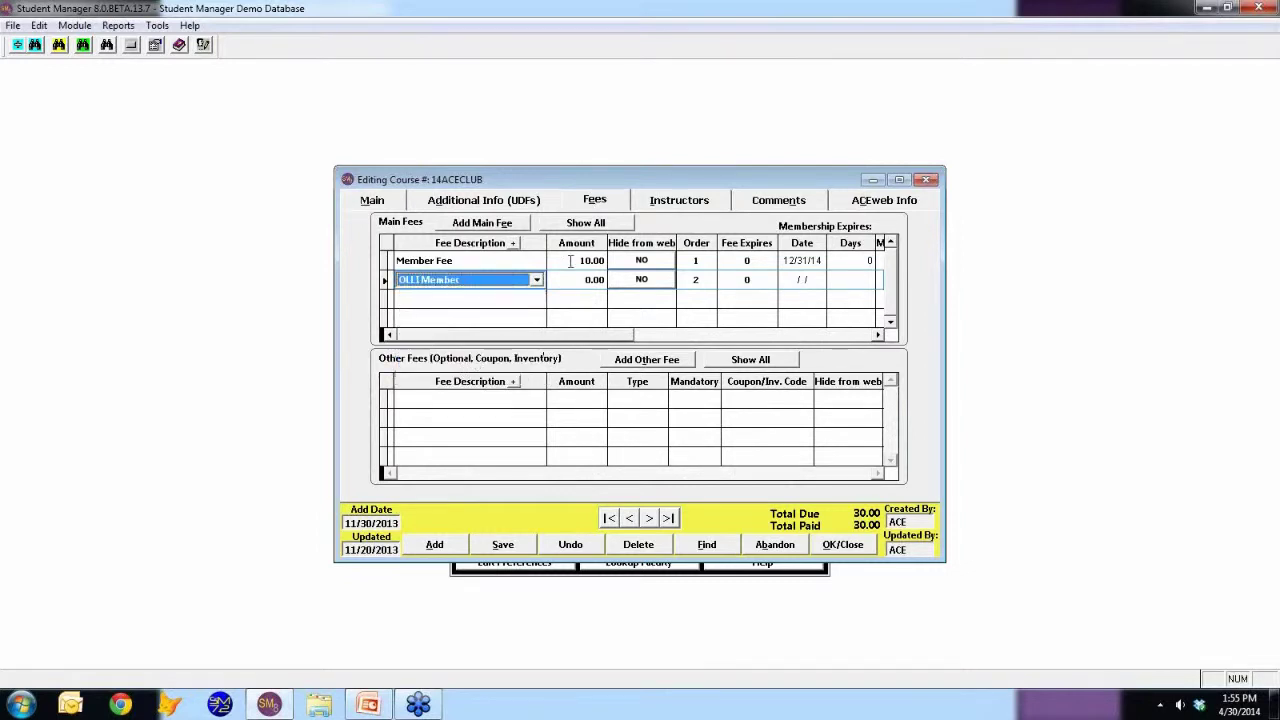
key(Tab)
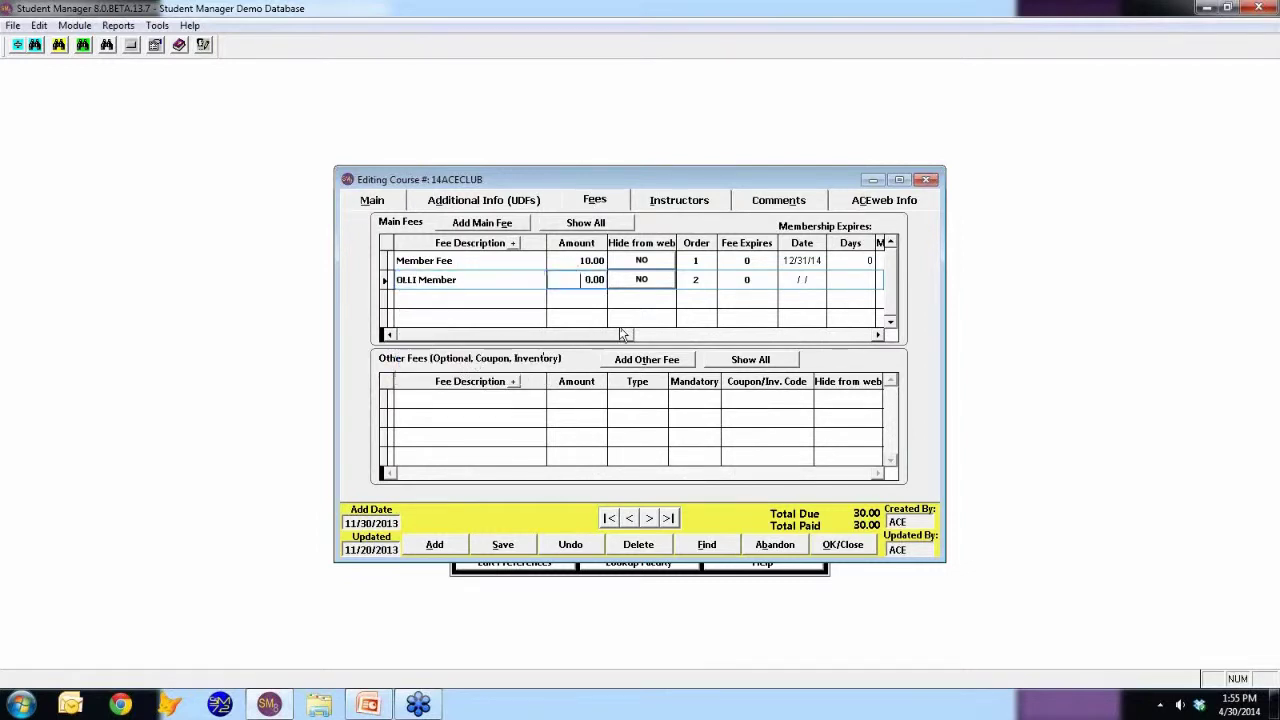
text(100)
key(Tab)
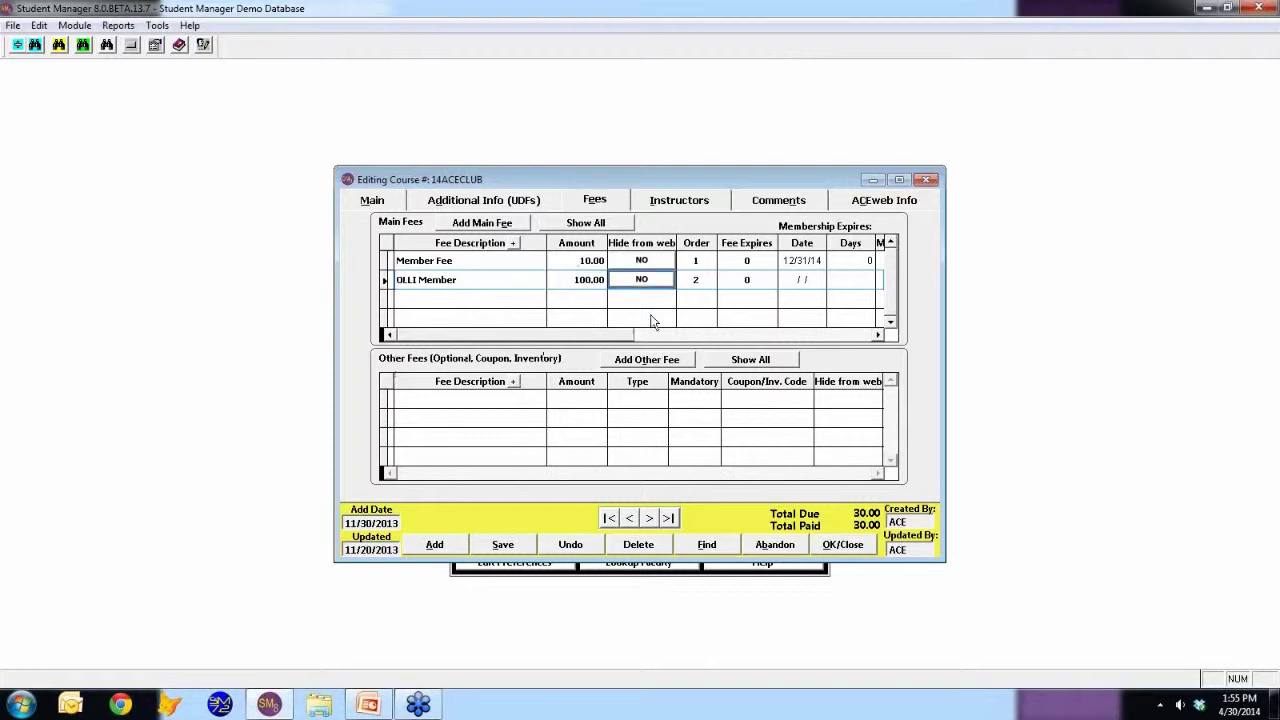
Set the OLLI Member fee's membership expiration date to 12/31/14 and its member code to OLLI
click(796, 281)
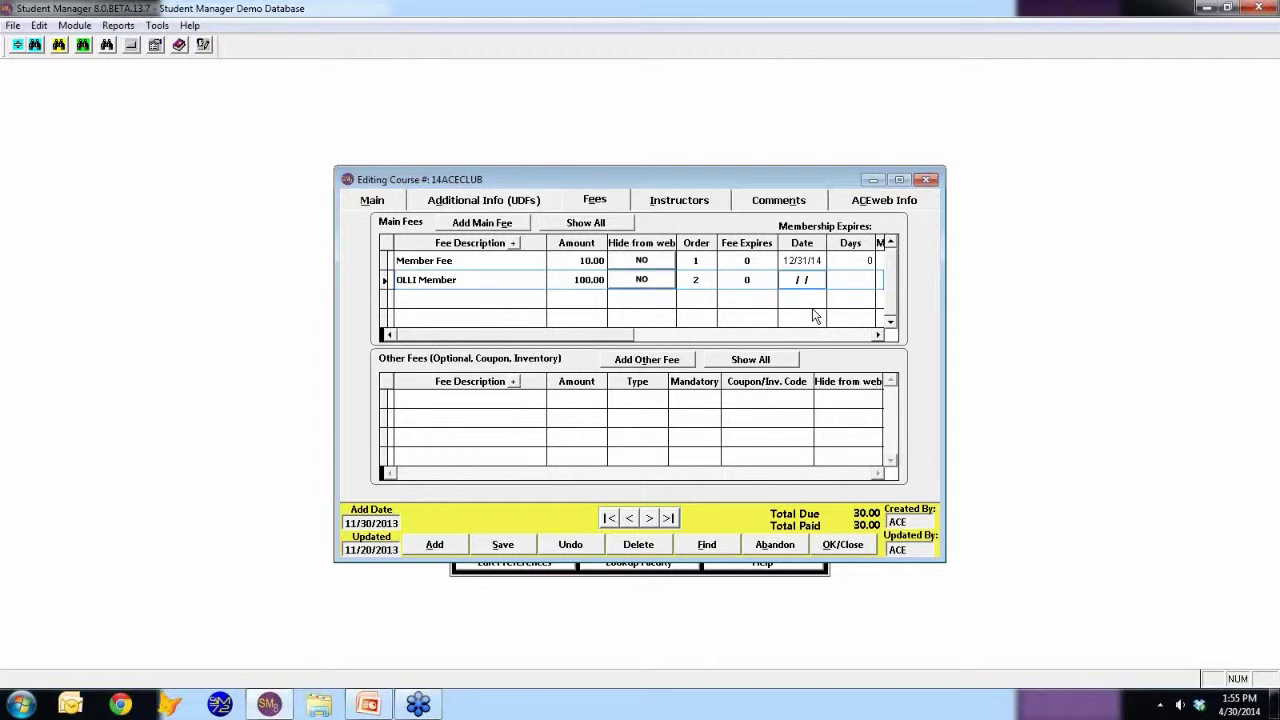
text(12/31/14)
key(Tab)
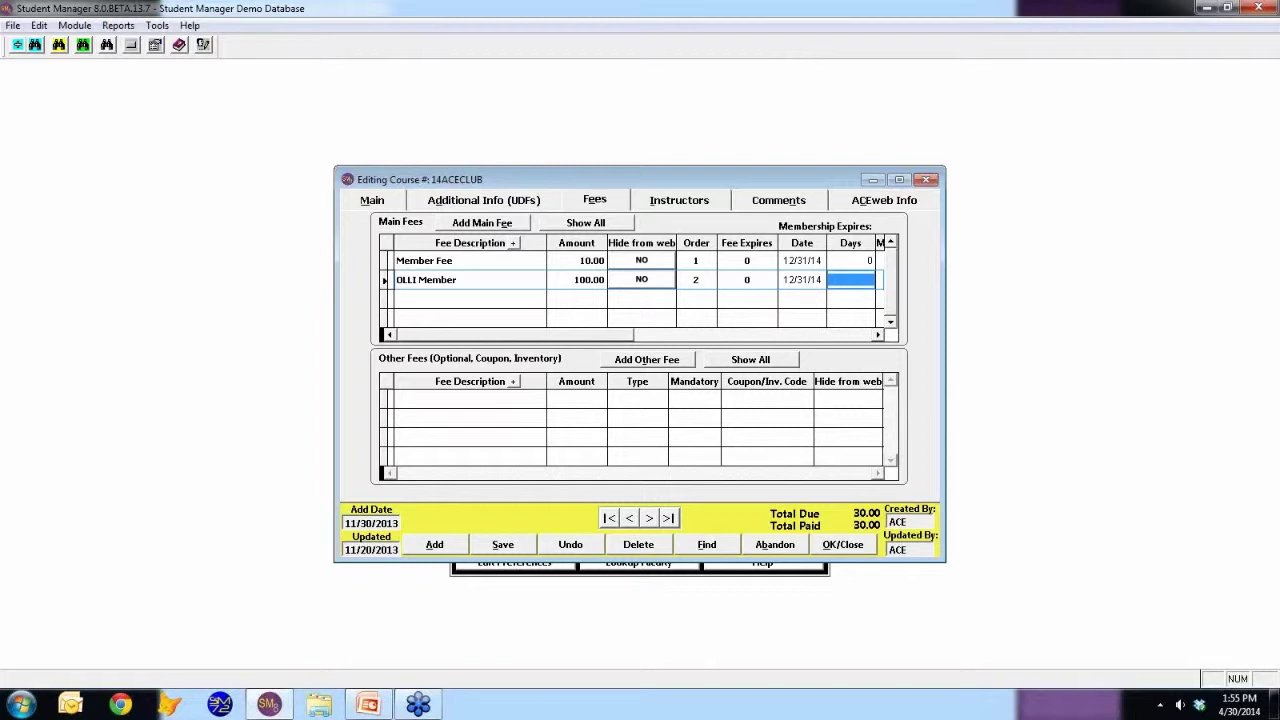
key(Tab)
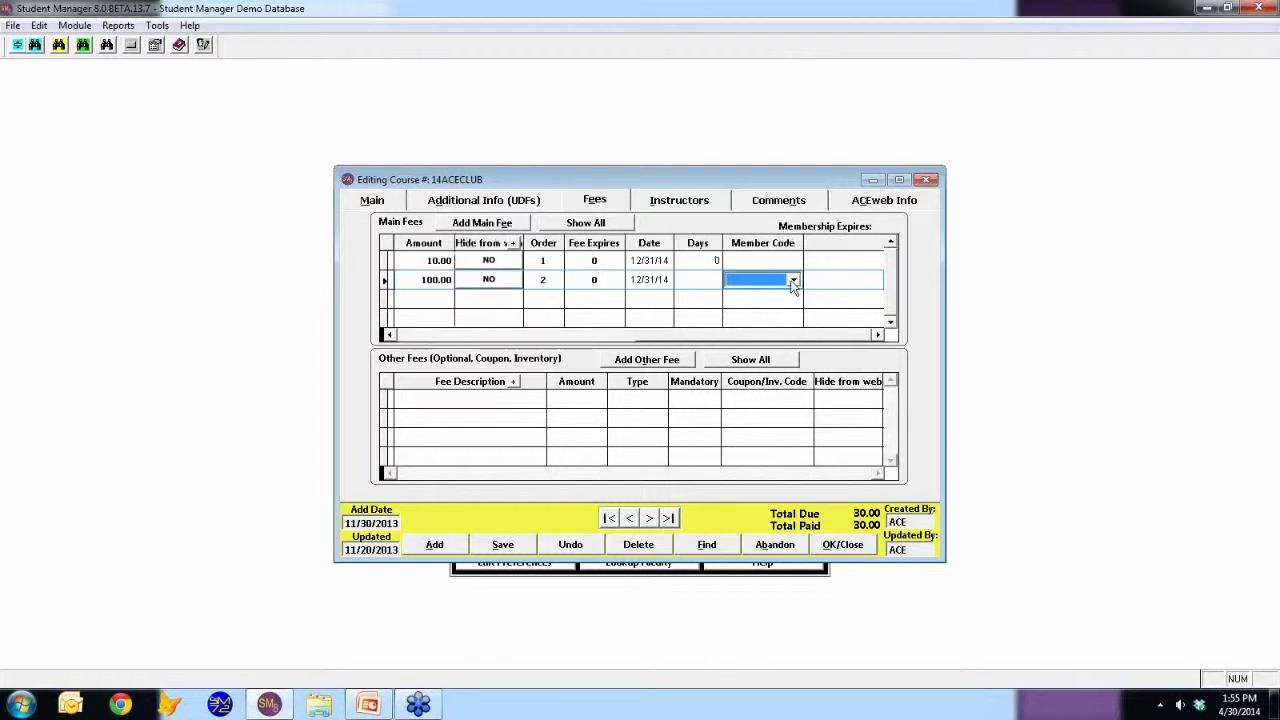
click(793, 281)
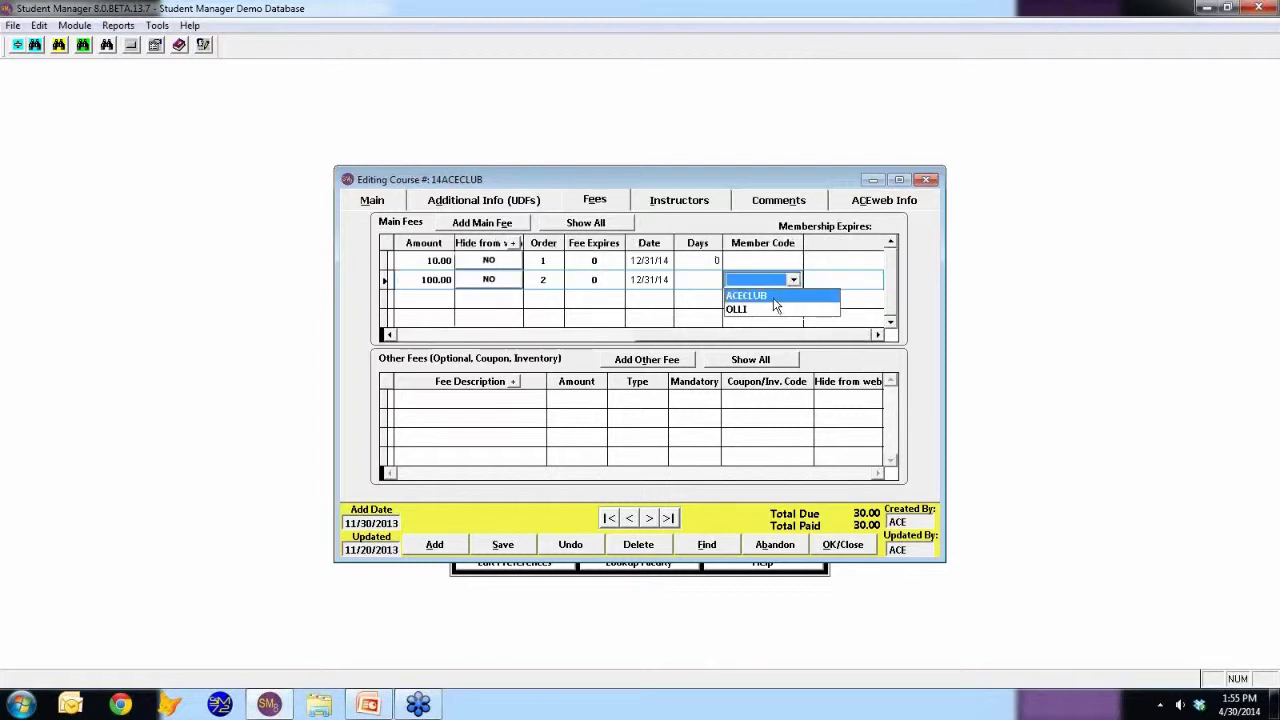
click(770, 310)
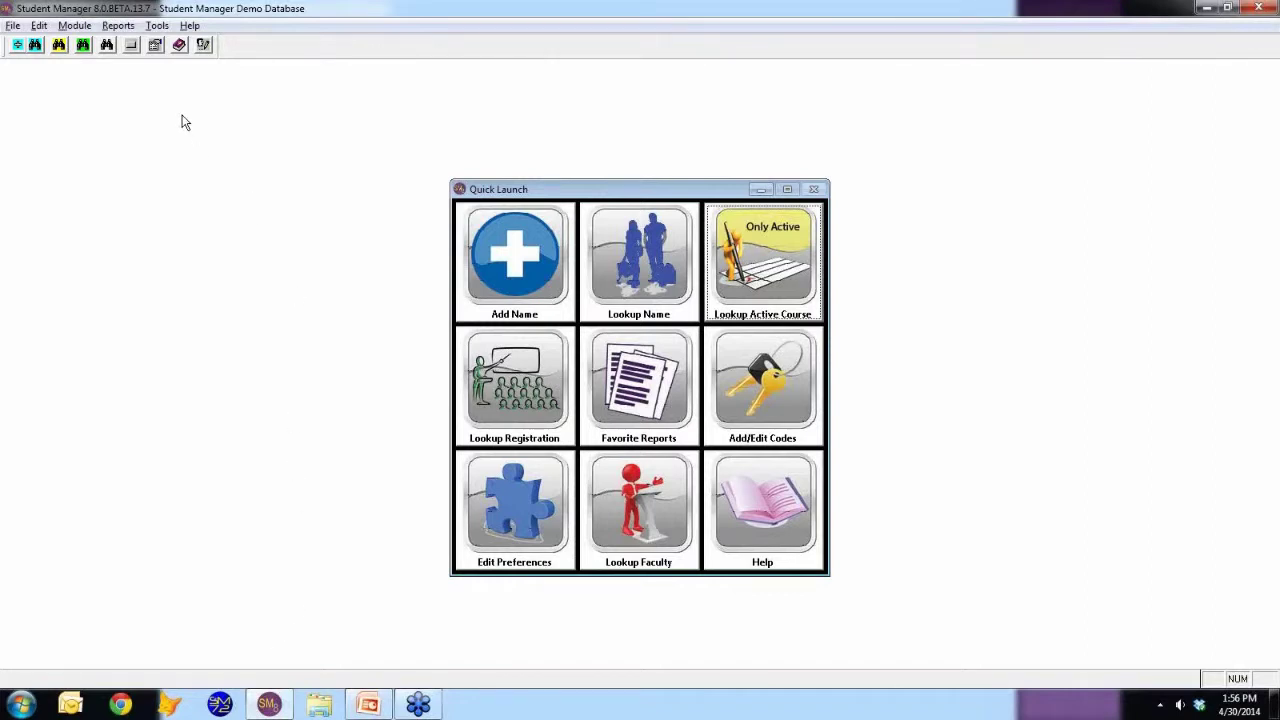
Open the Combine Names data cleanup tool and run the duplicate names report matched by email address
click(159, 27)
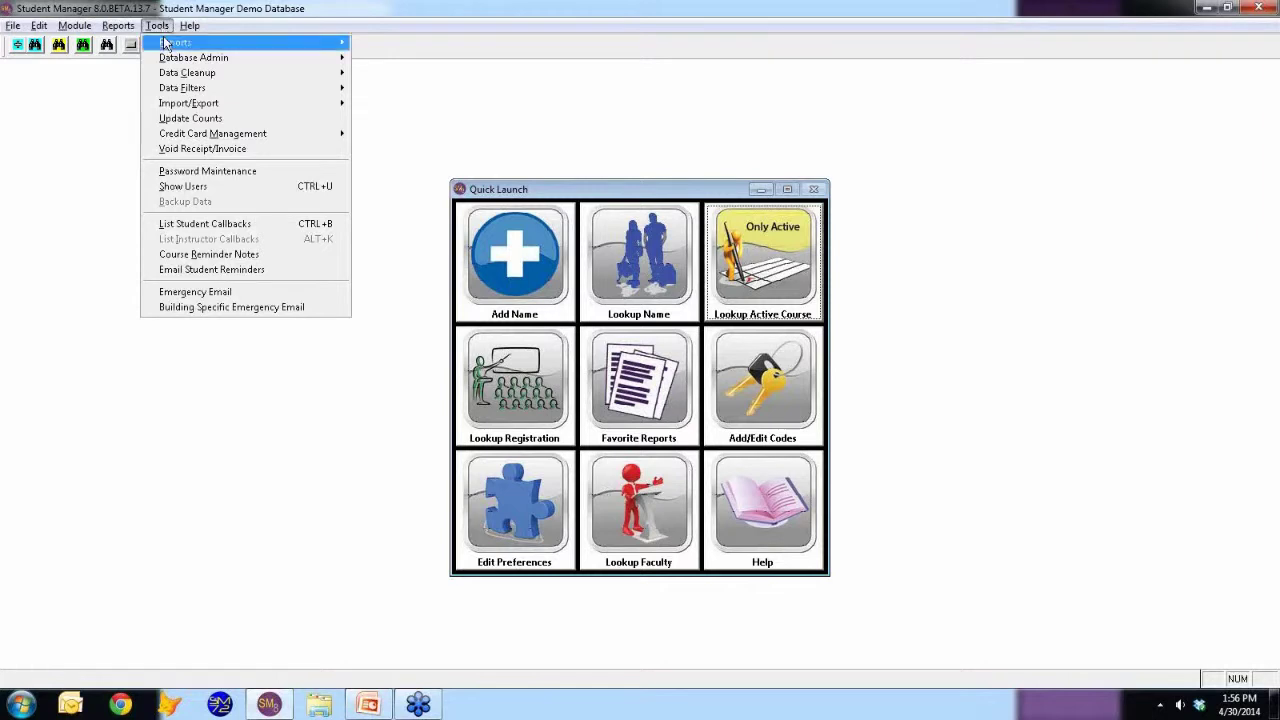
mouse_move(177, 60)
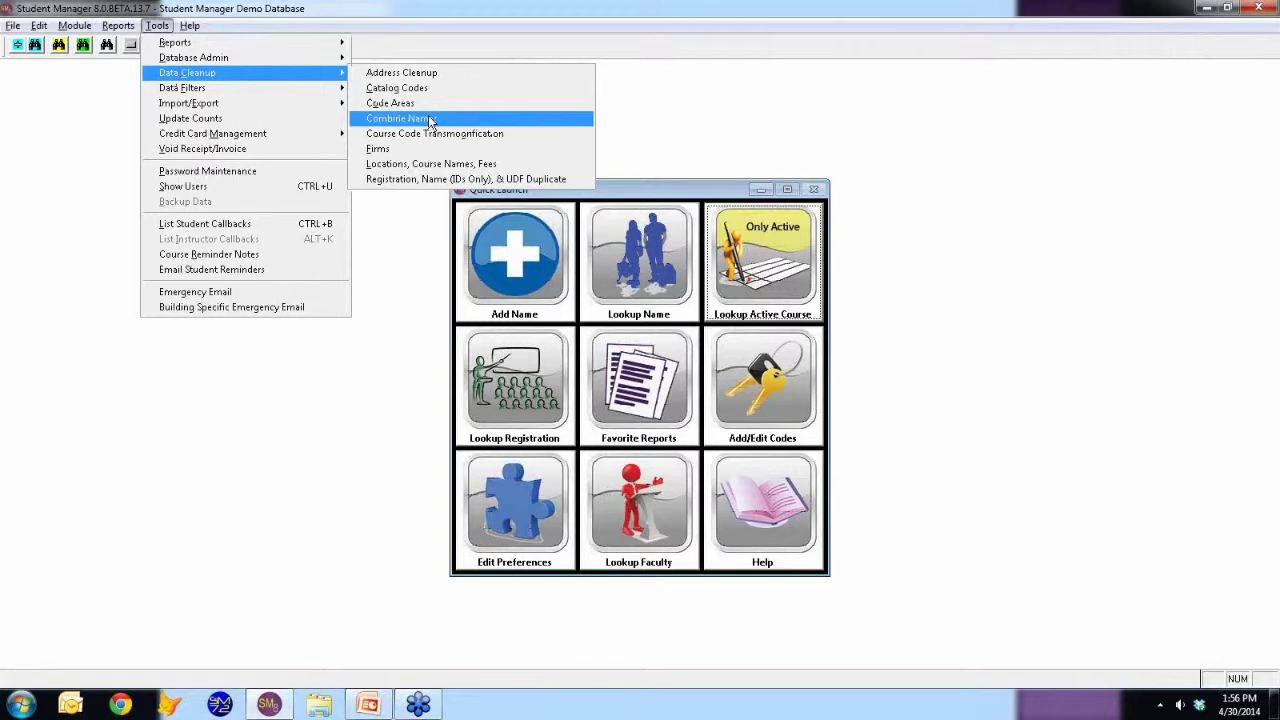
click(430, 119)
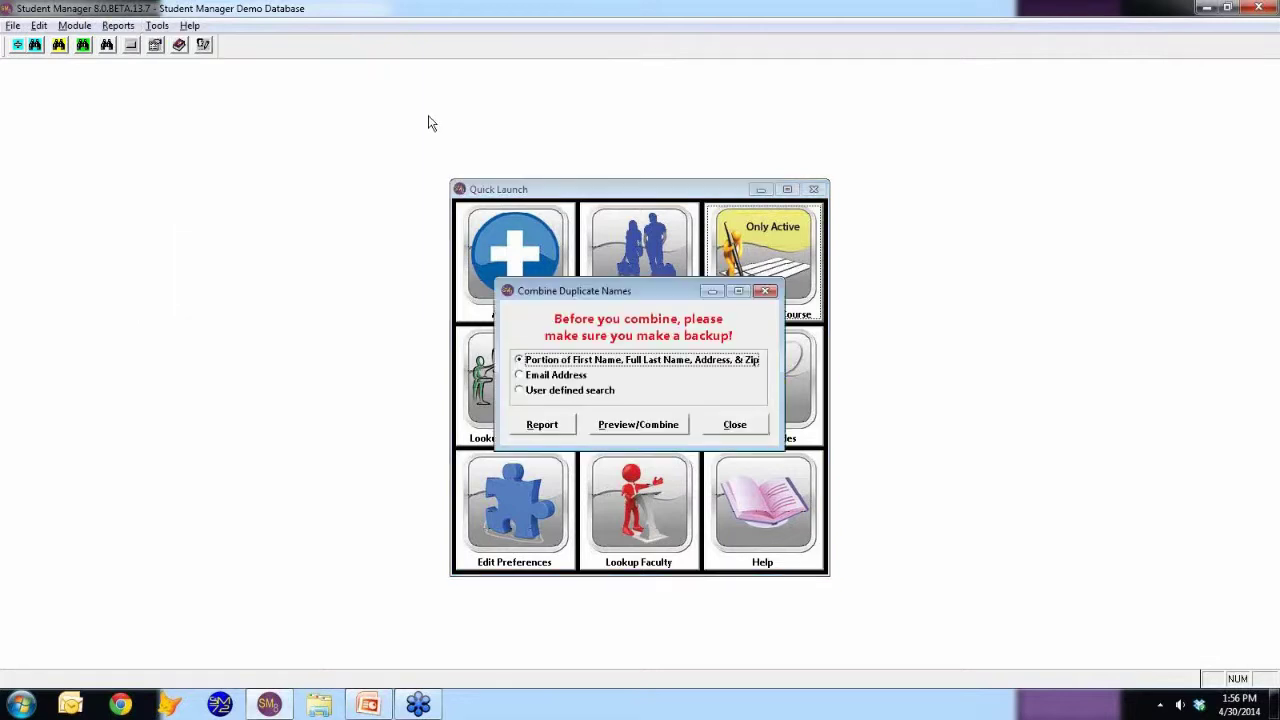
click(548, 386)
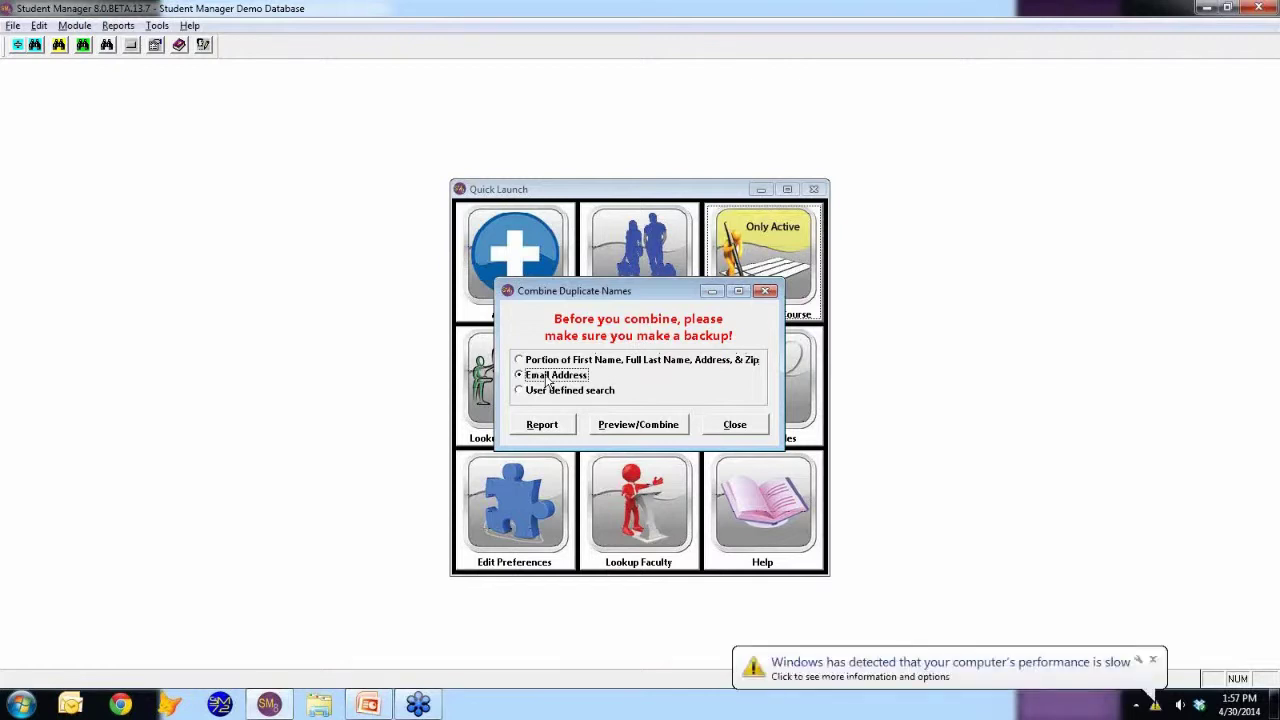
click(565, 432)
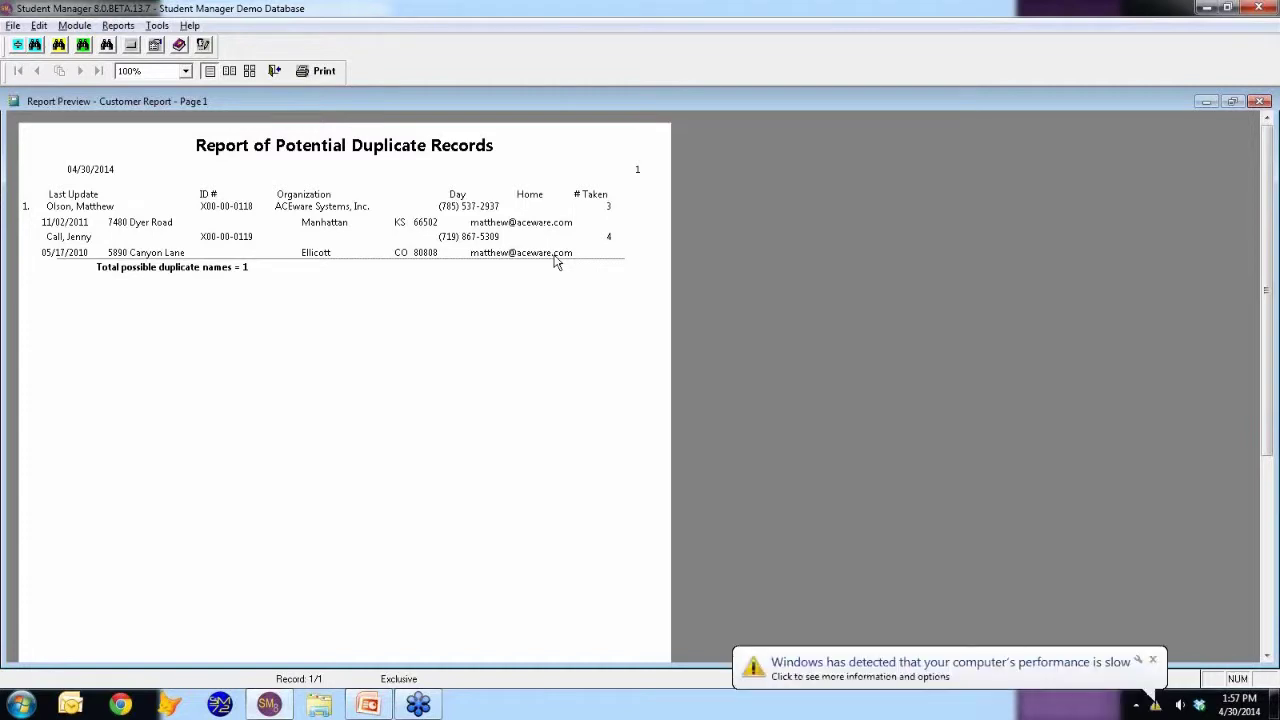
Close the report and preview combinable duplicates matched by portion of first name, full last name, address and zip, confirming the backup
click(274, 72)
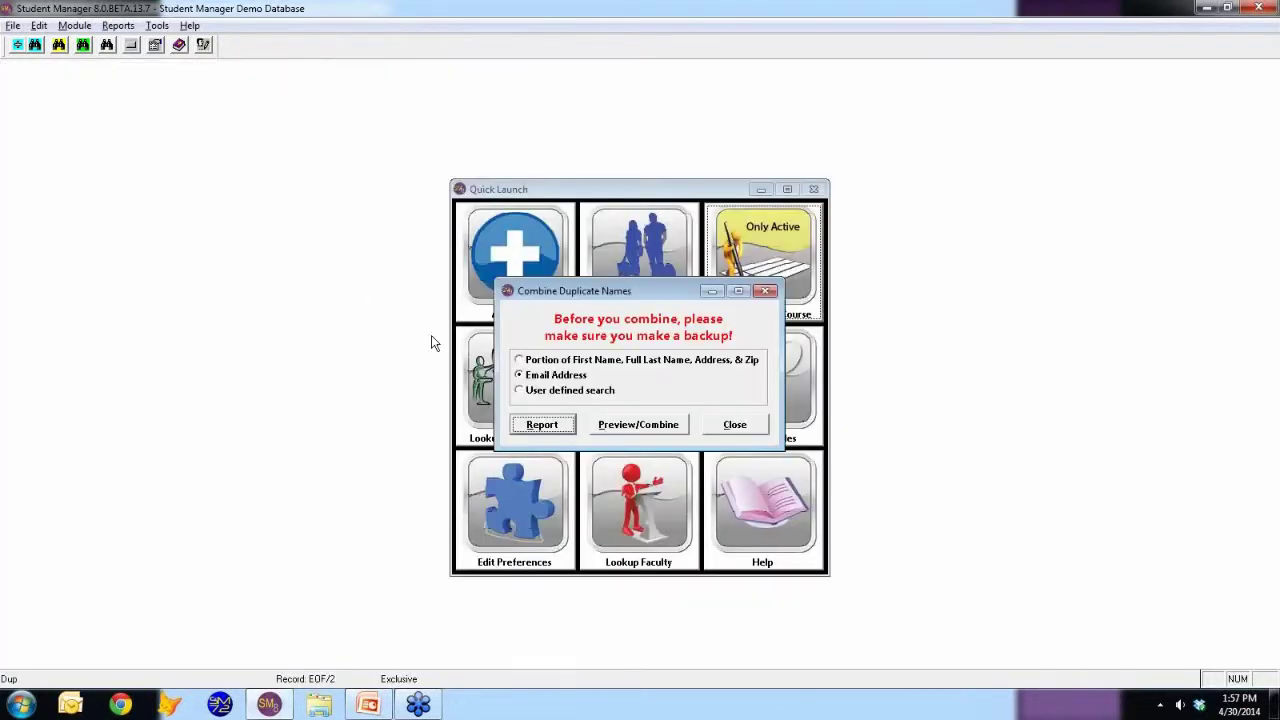
click(527, 362)
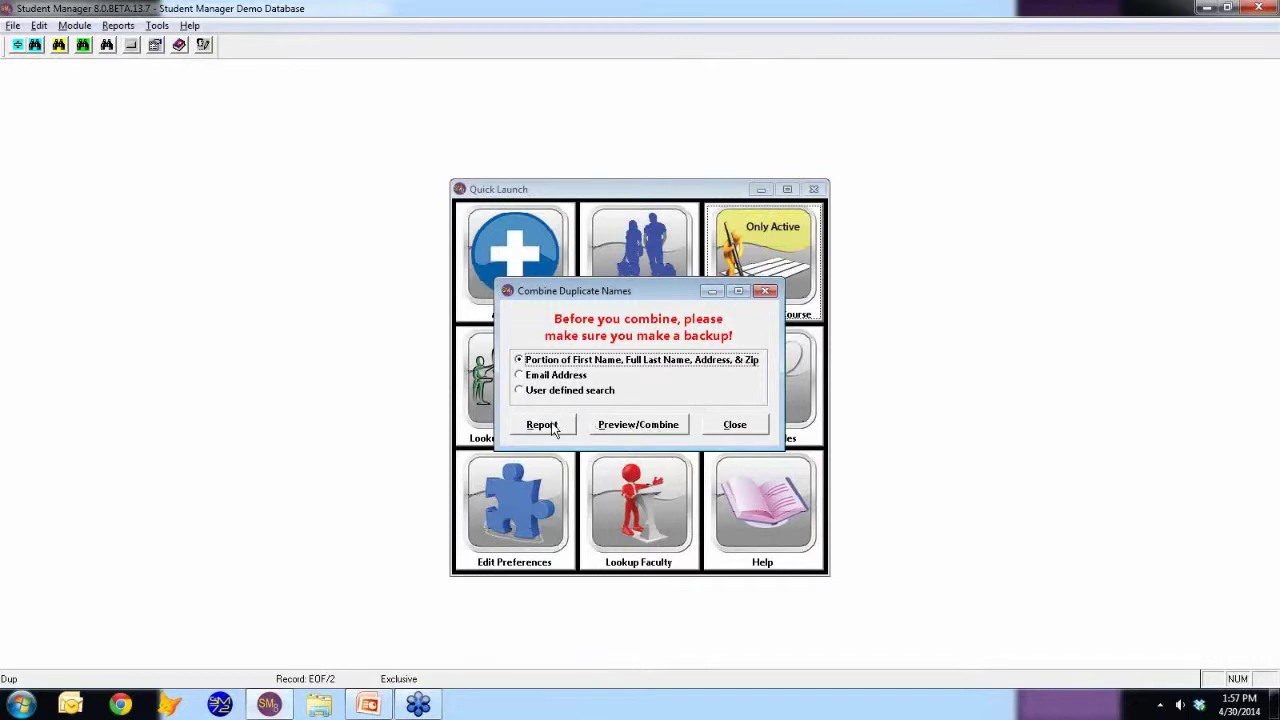
click(683, 422)
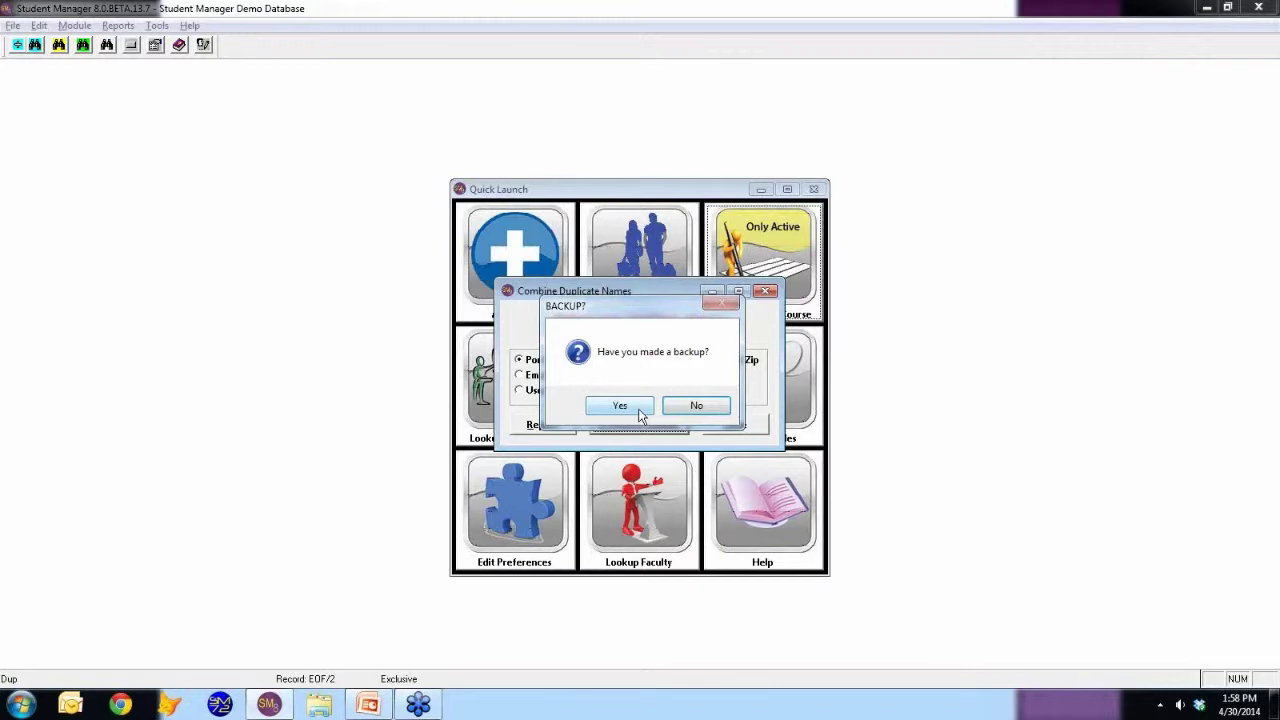
click(639, 408)
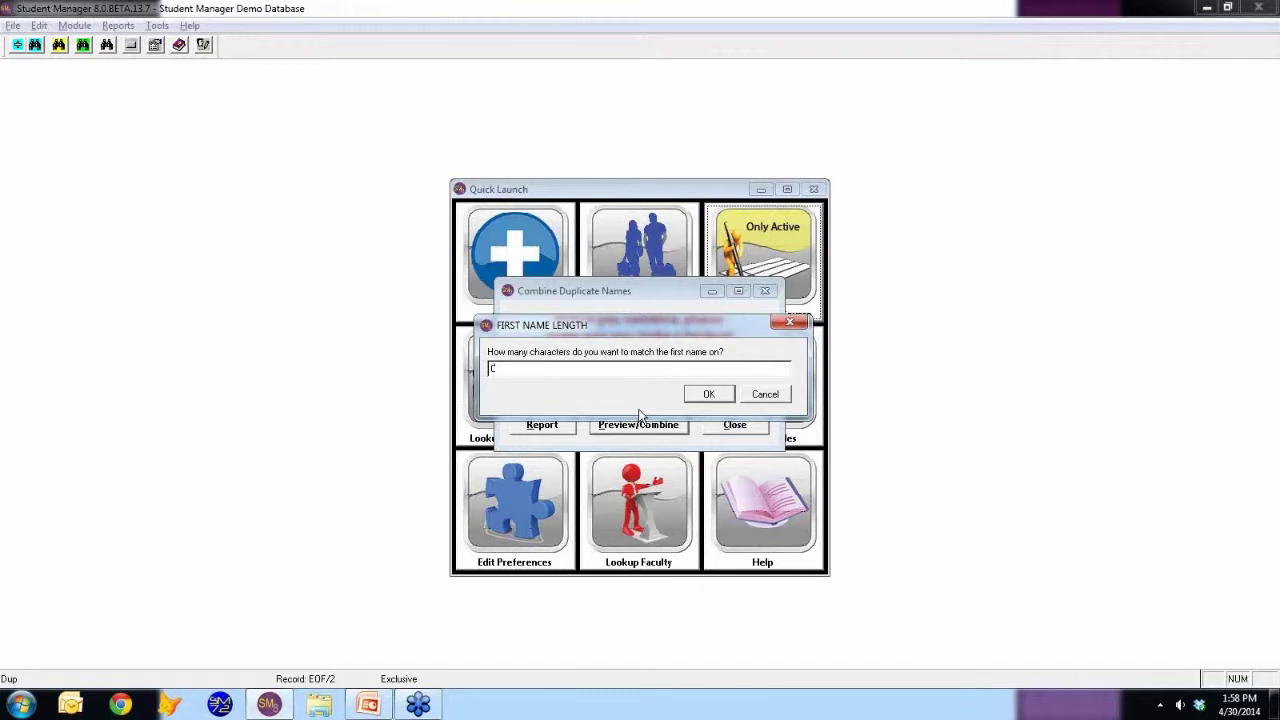
click(708, 395)
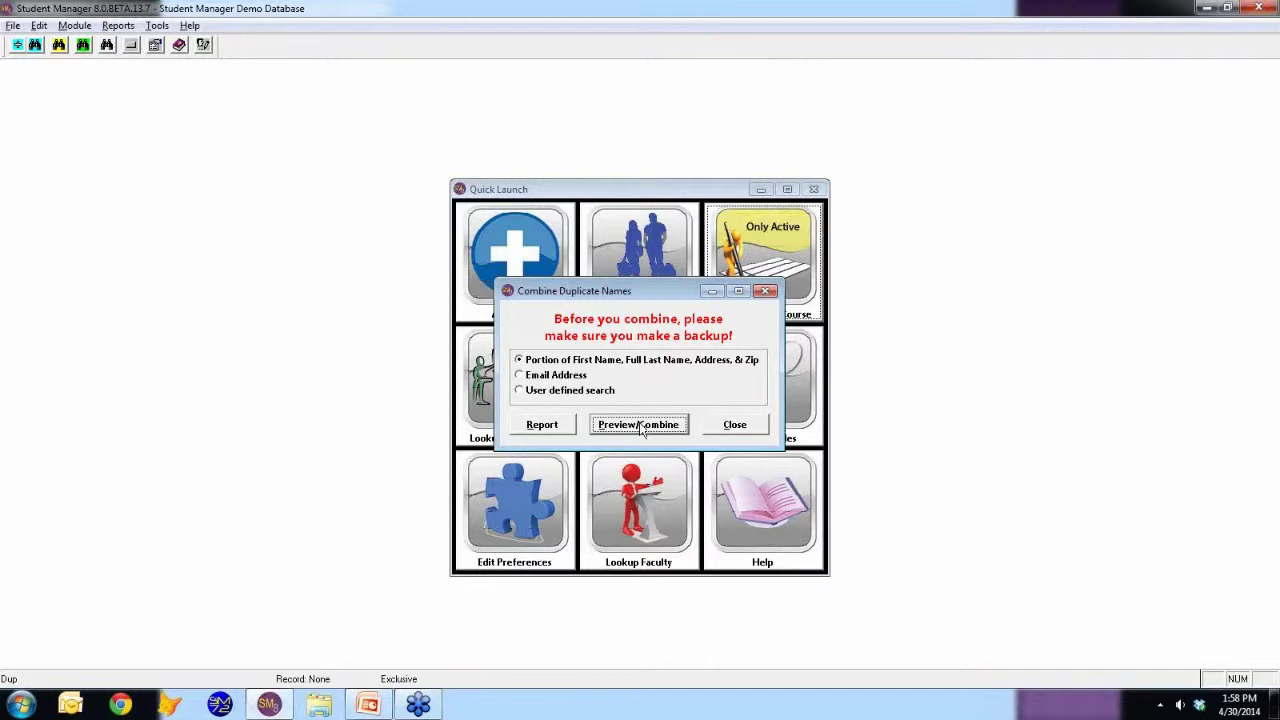
Preview the potential duplicates matched by email address, confirming that a backup has been made
click(569, 381)
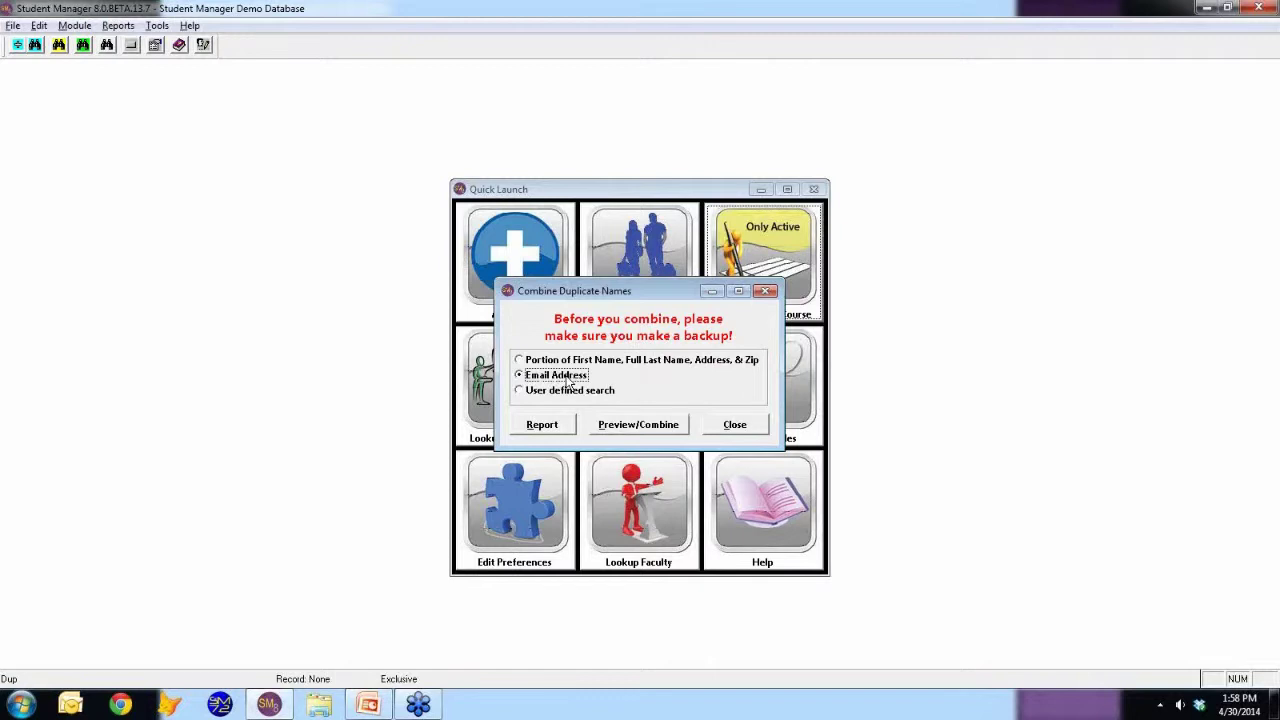
click(645, 428)
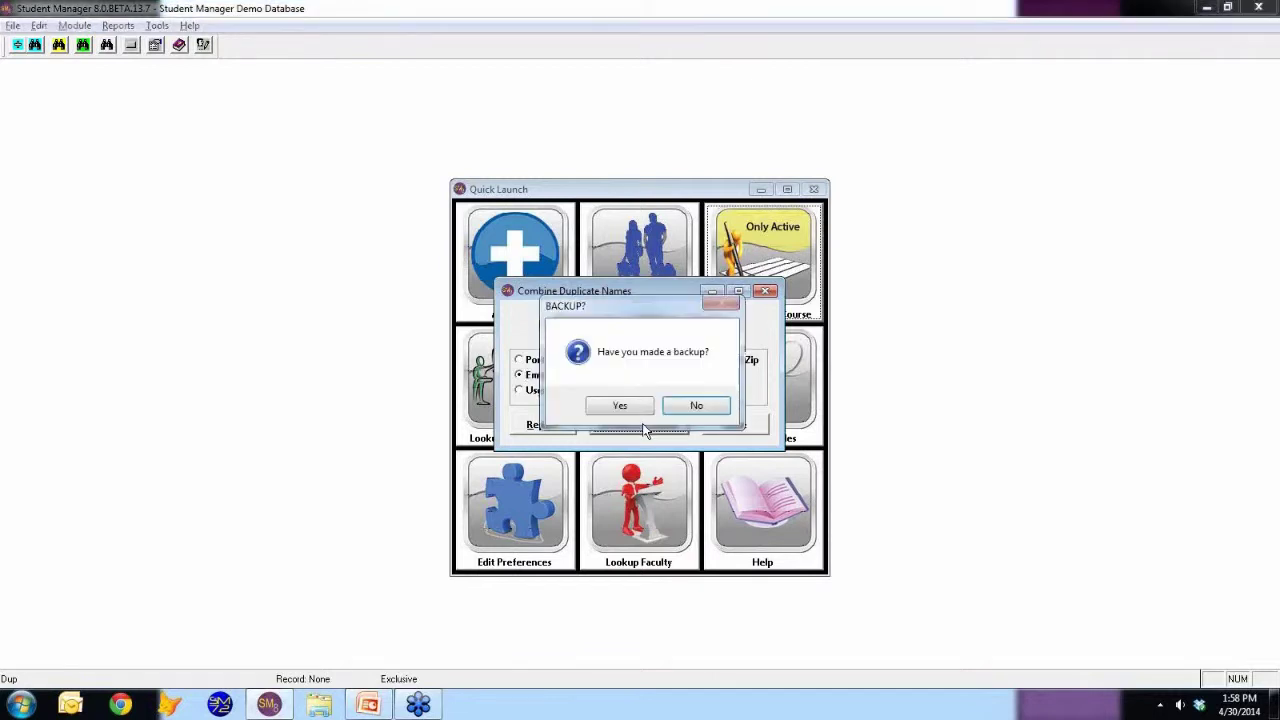
click(636, 410)
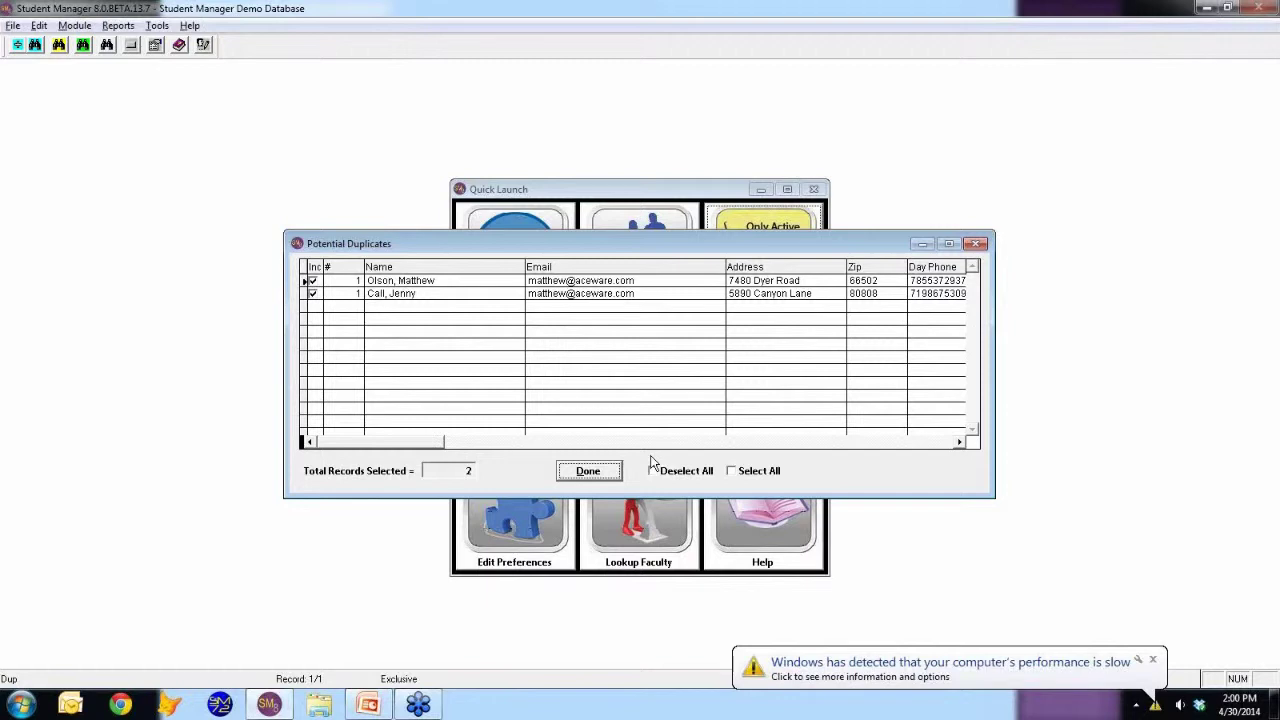
Exclude both potential duplicate records from combining, finish the preview and close the Combine Duplicate Names tool
click(309, 295)
click(312, 294)
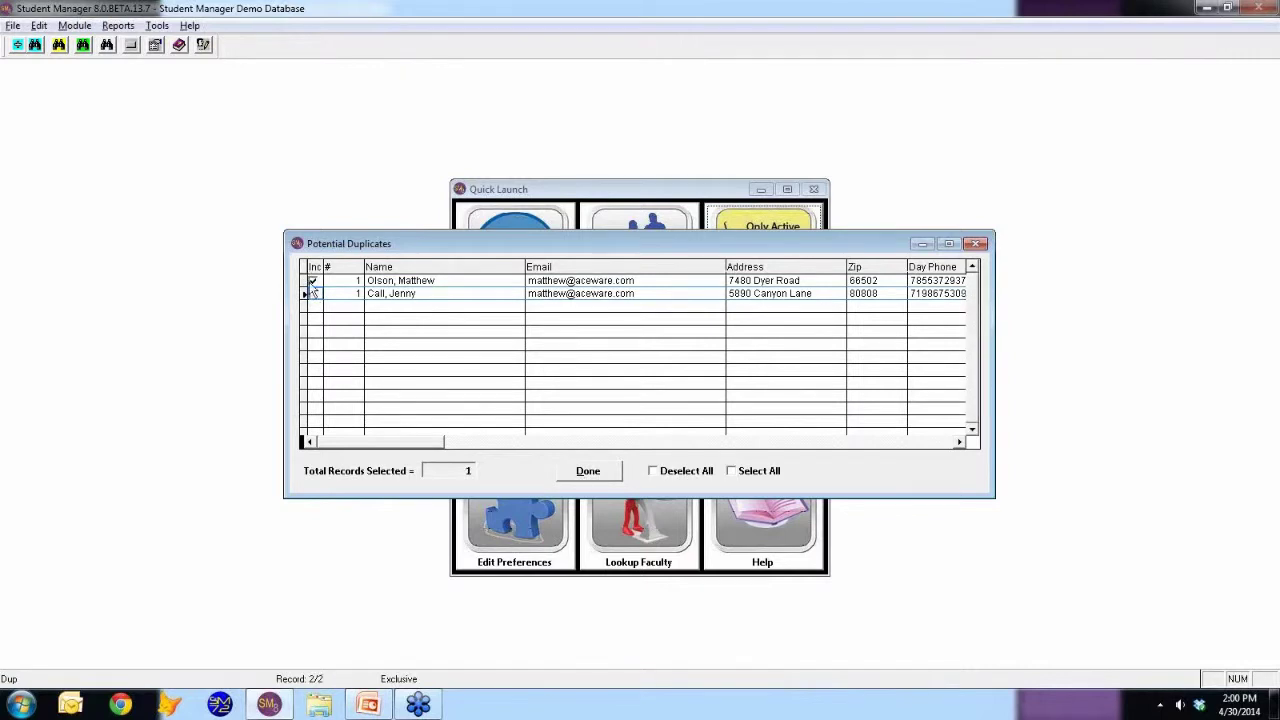
click(312, 281)
click(596, 474)
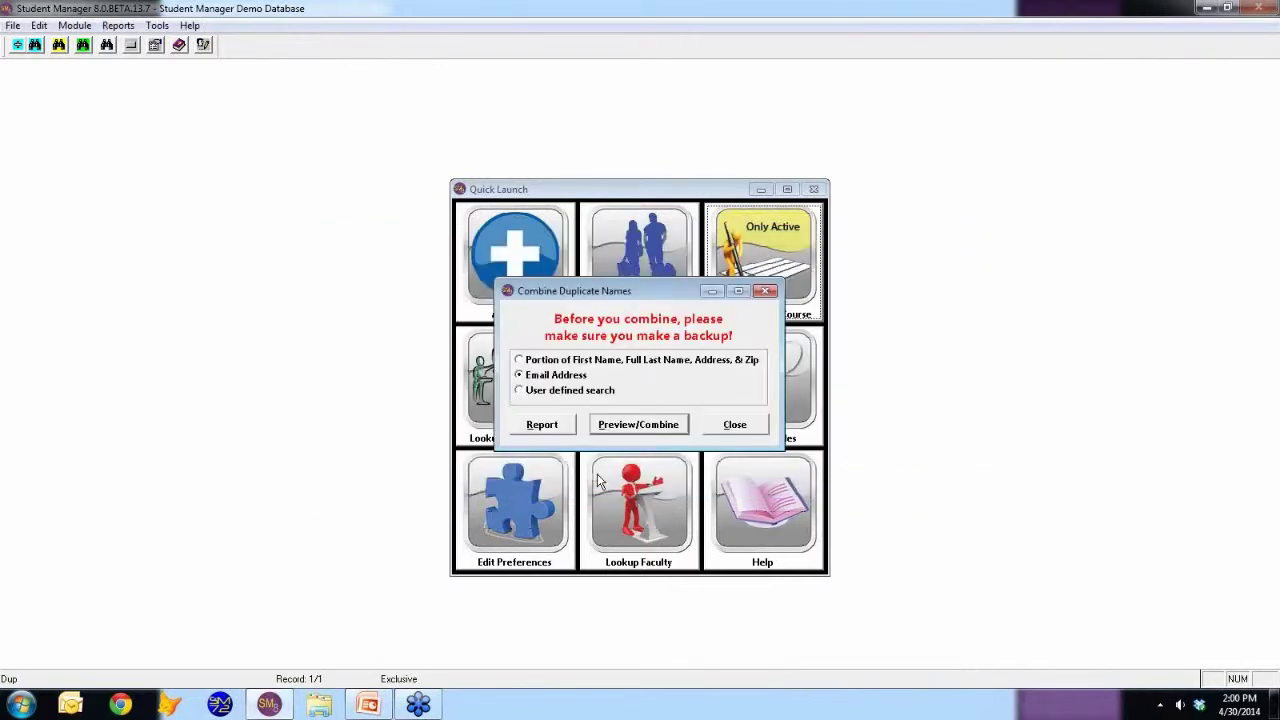
click(727, 428)
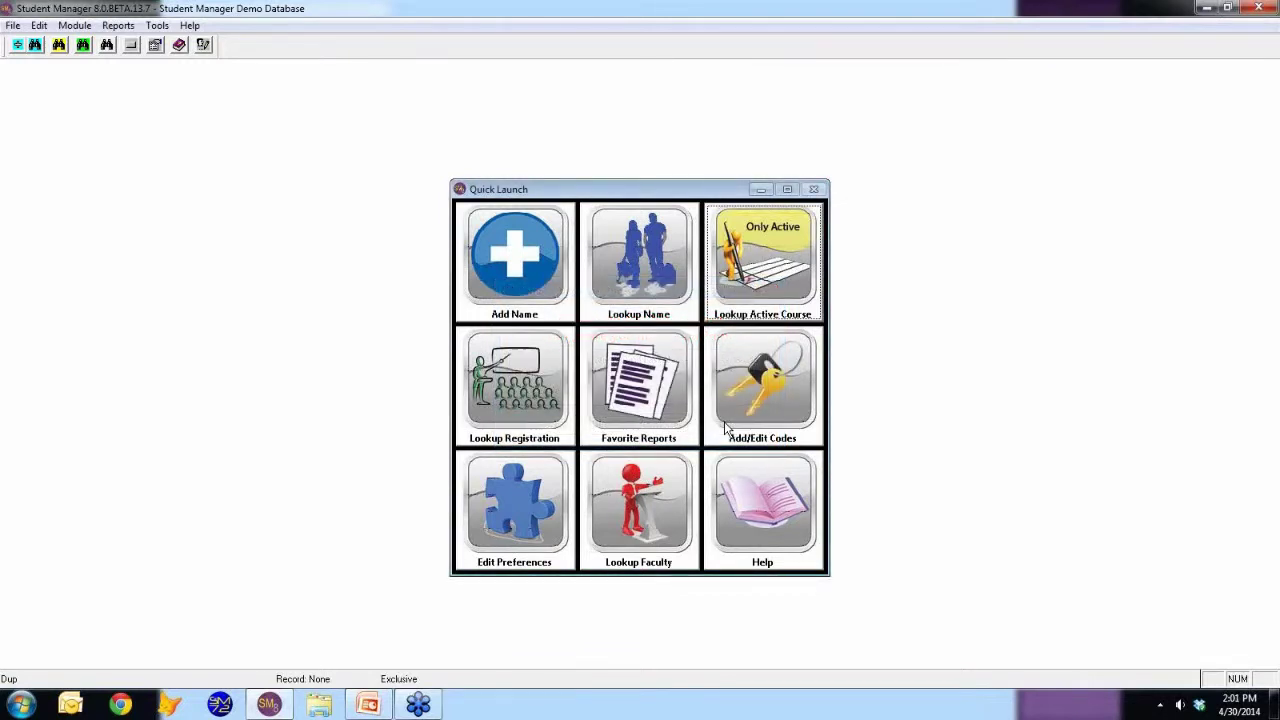
click(157, 25)
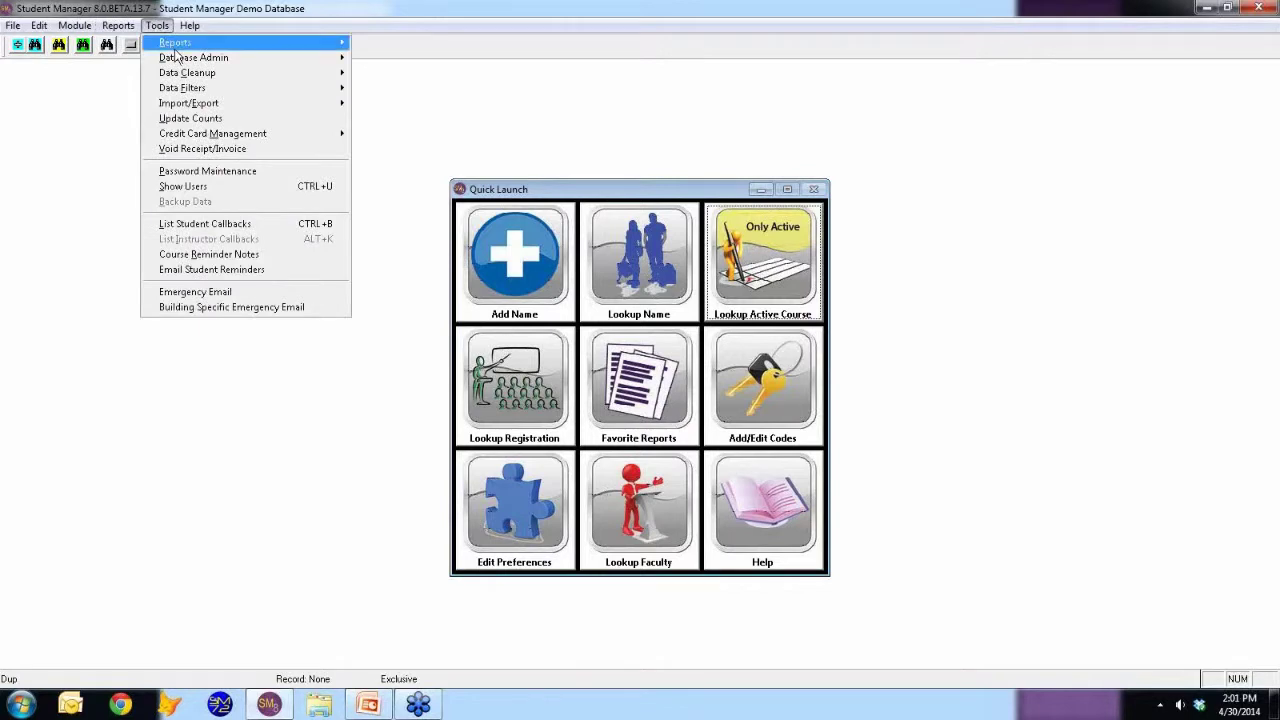
mouse_move(192, 74)
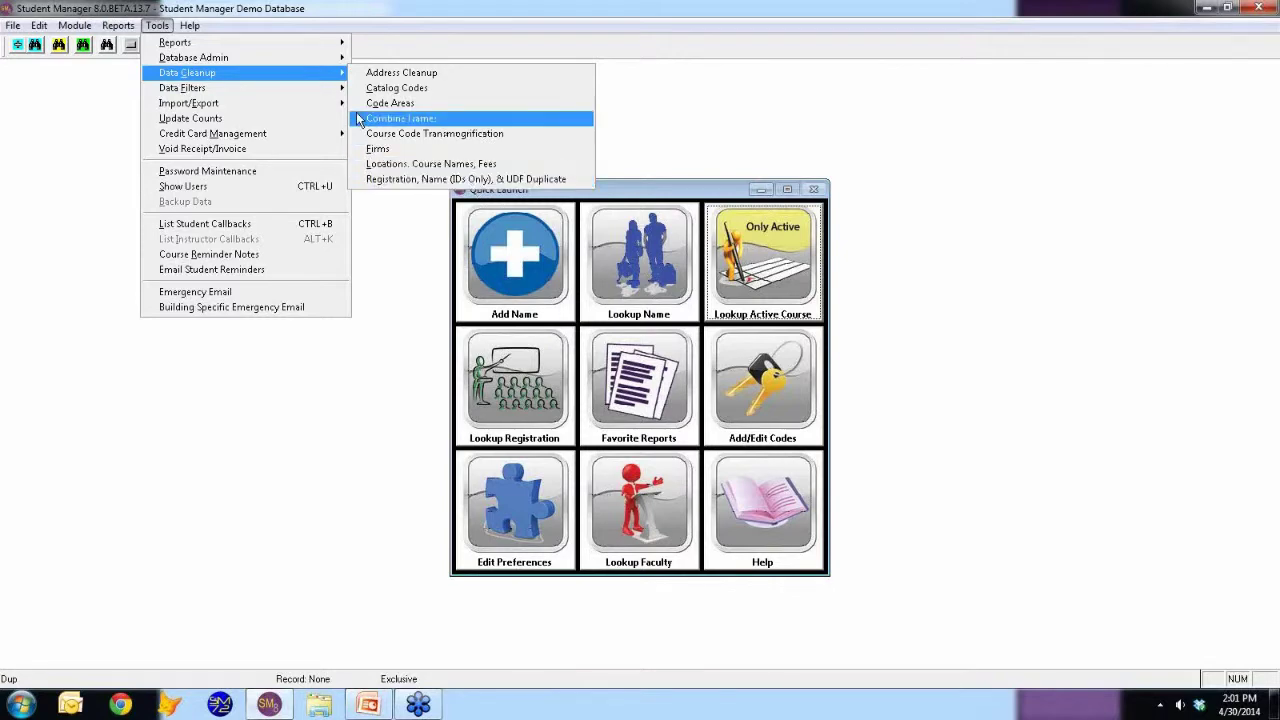
mouse_move(336, 80)
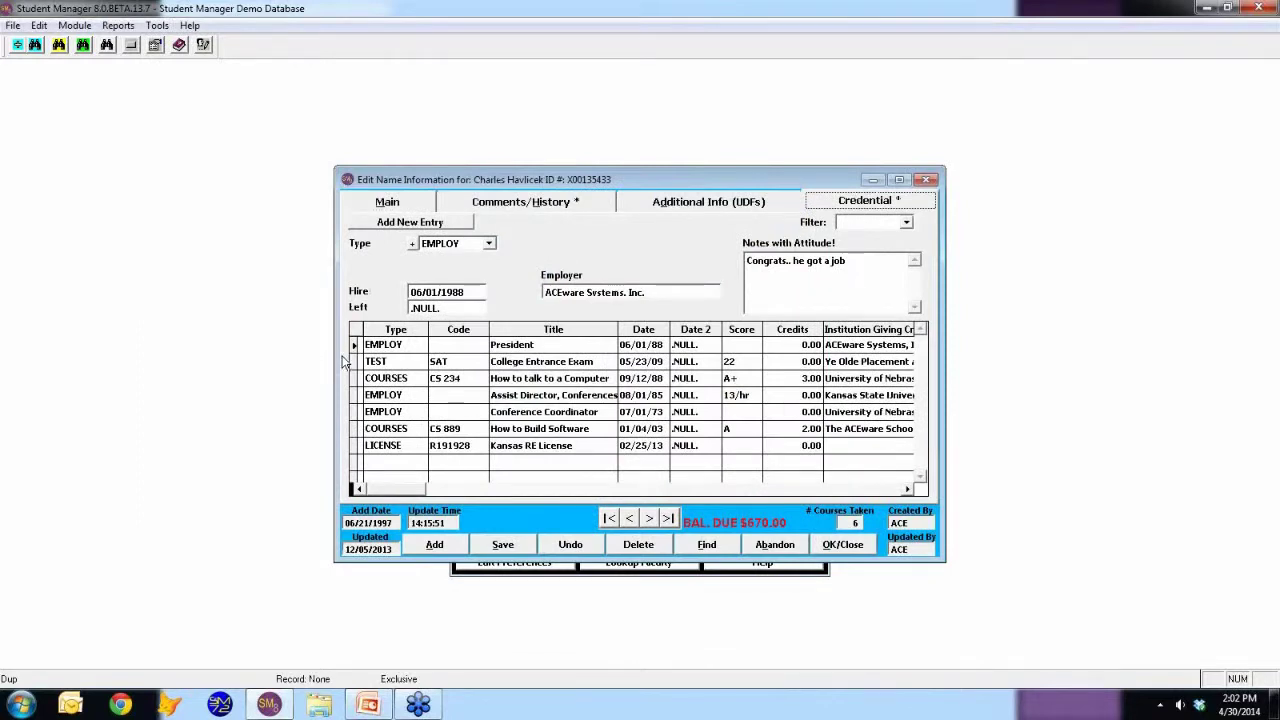
Compare the field labels of the SAT test entry and the President employment entry in the person's credentials
click(386, 362)
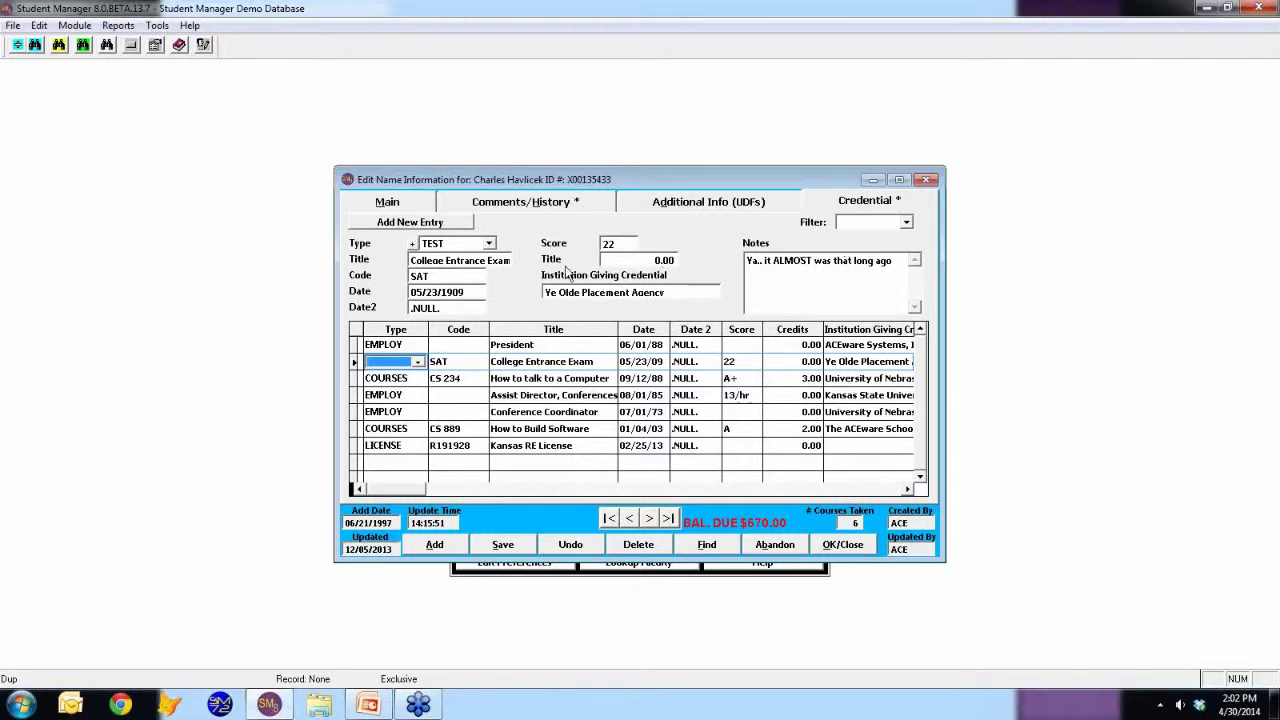
click(910, 267)
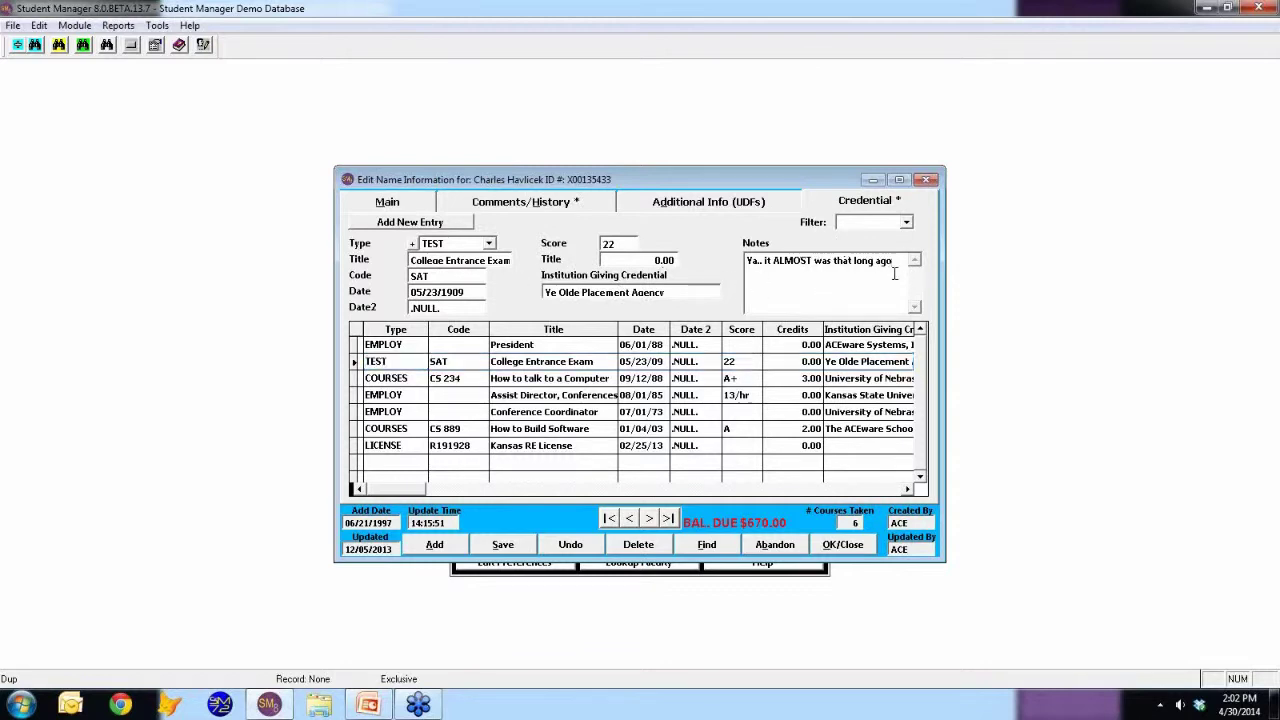
click(385, 344)
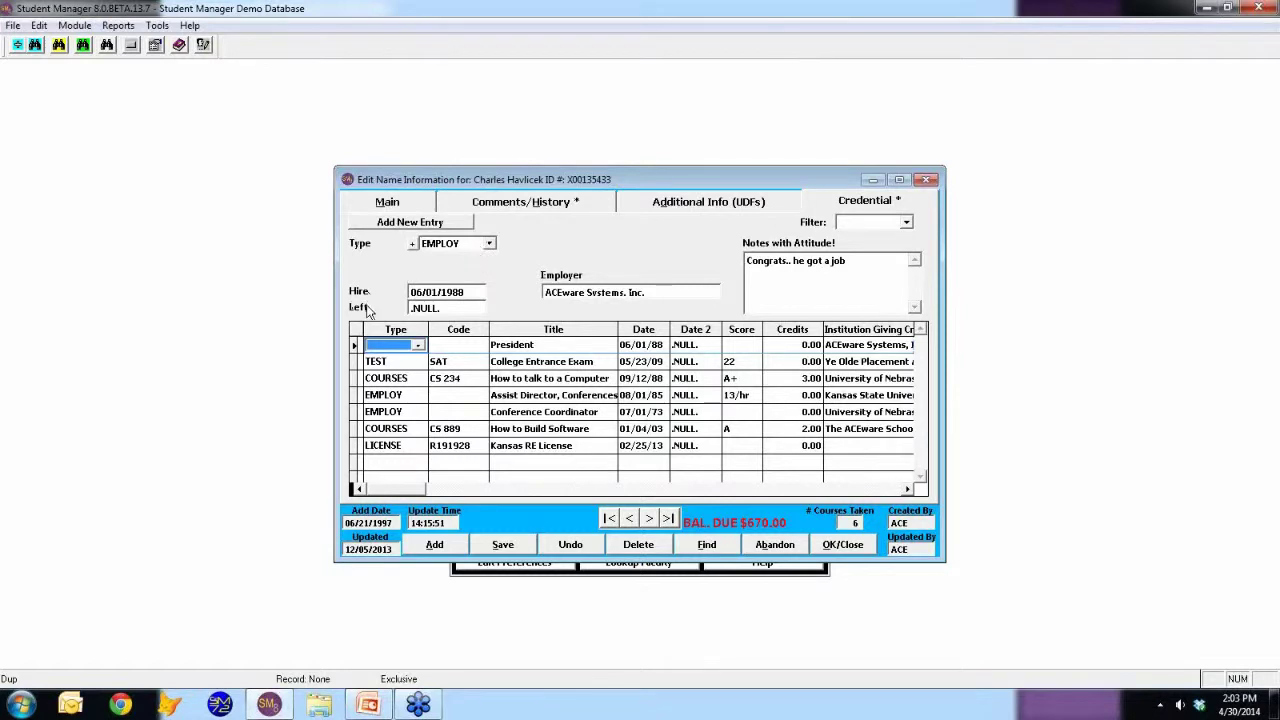
click(388, 360)
click(400, 344)
click(395, 361)
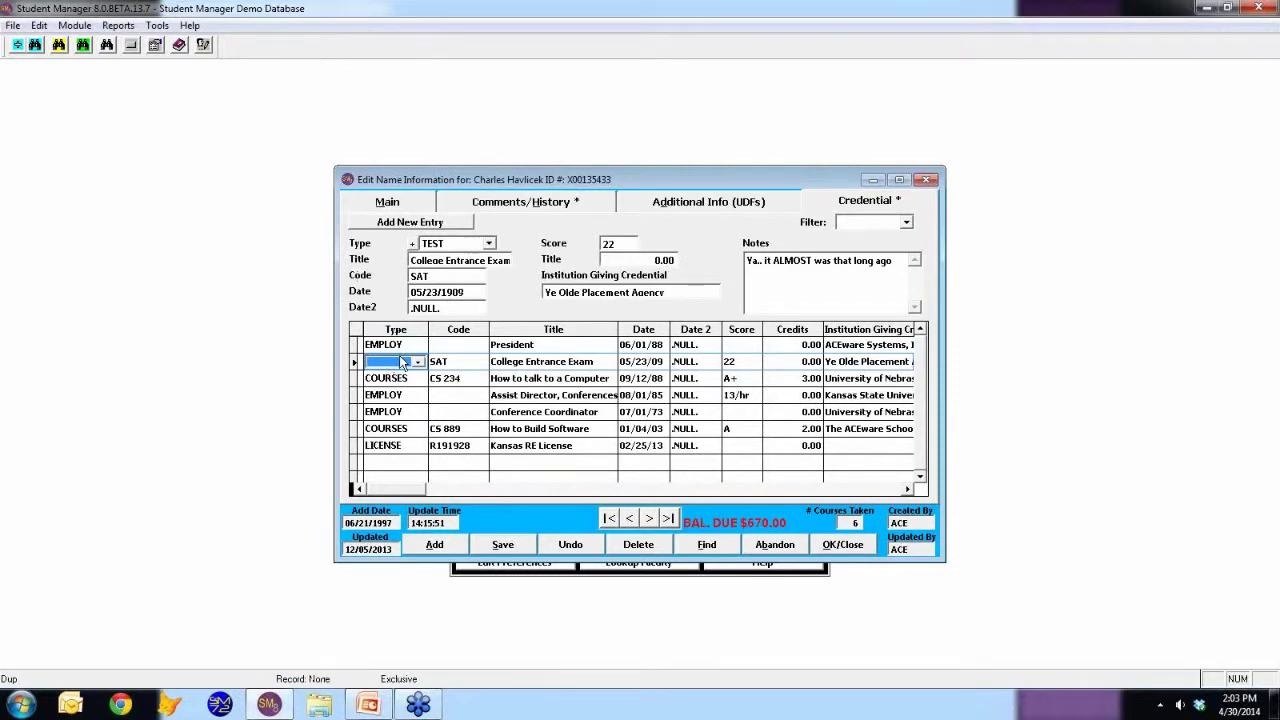
click(400, 345)
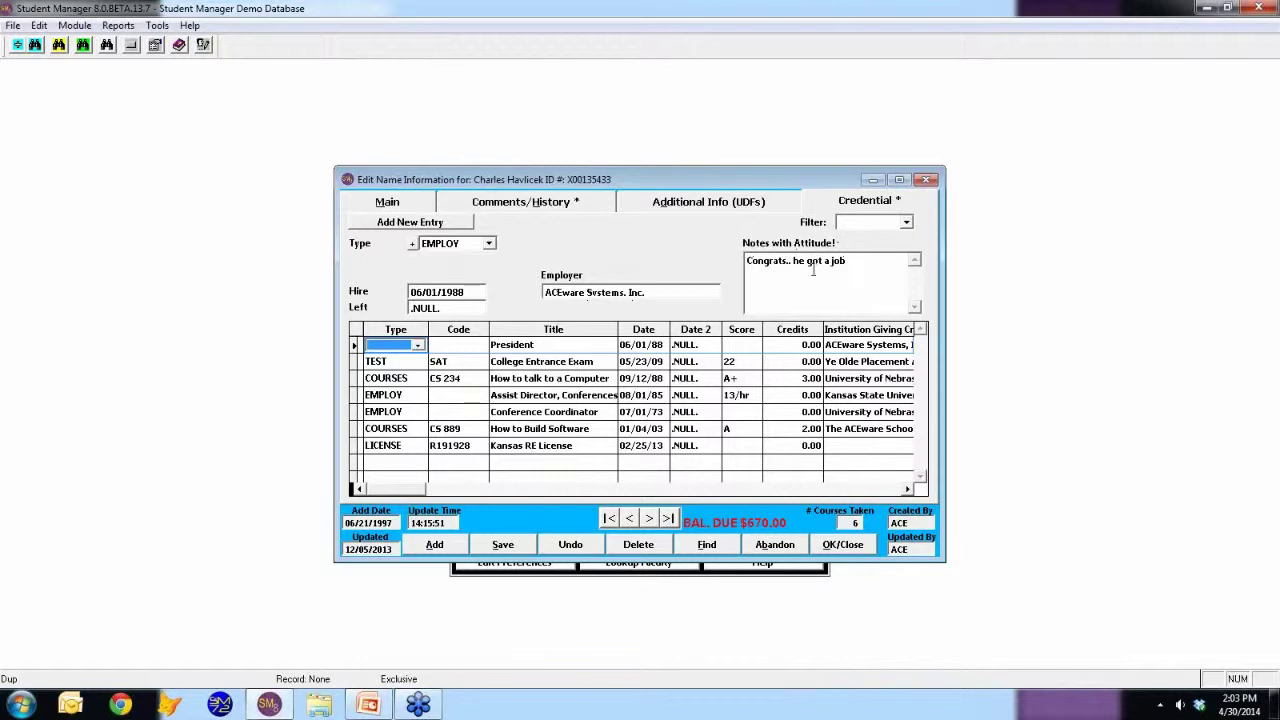
Open the EMPLOY code of the NAMES: Testing & Certification Types area in the Universal Code Editor
click(128, 45)
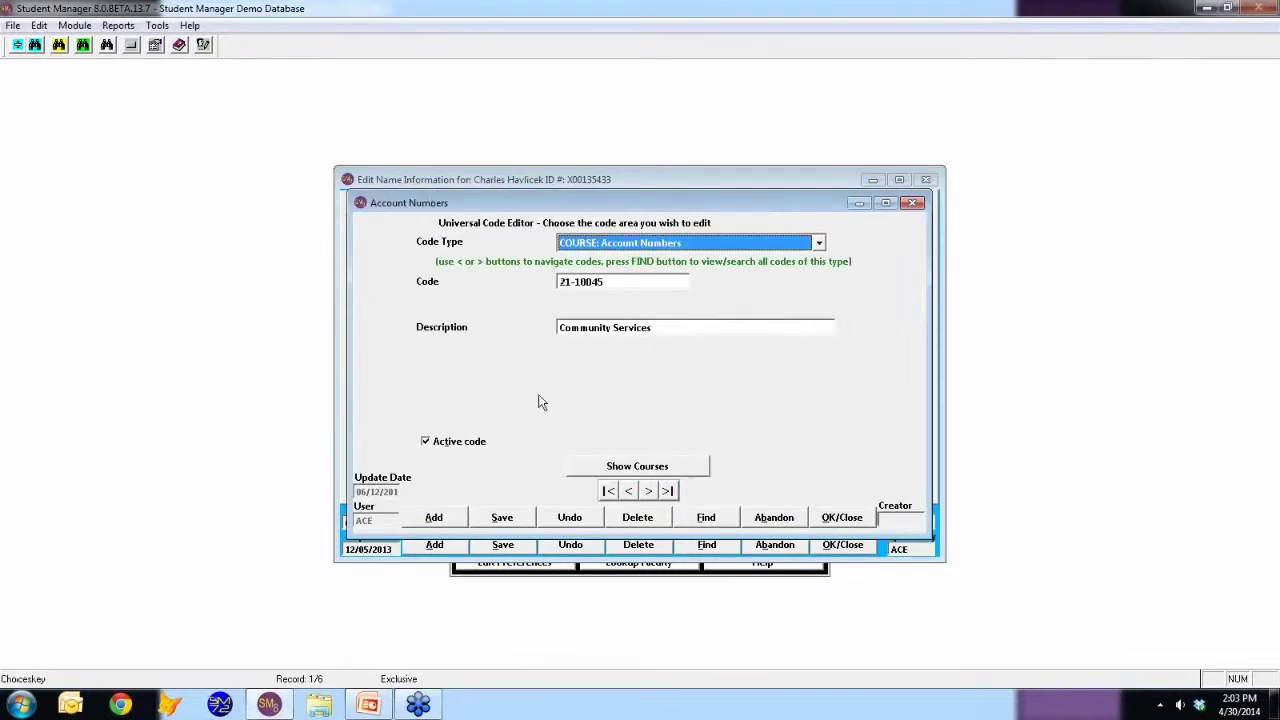
click(708, 247)
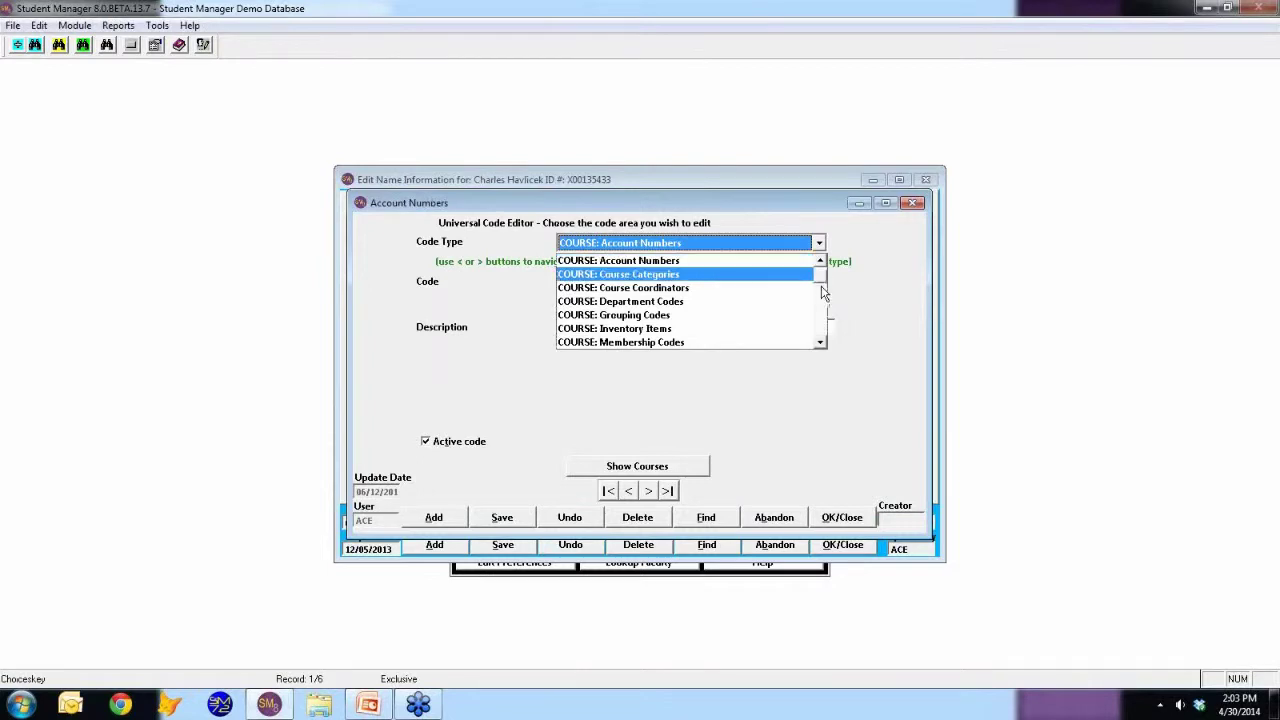
drag(823, 290, 823, 336)
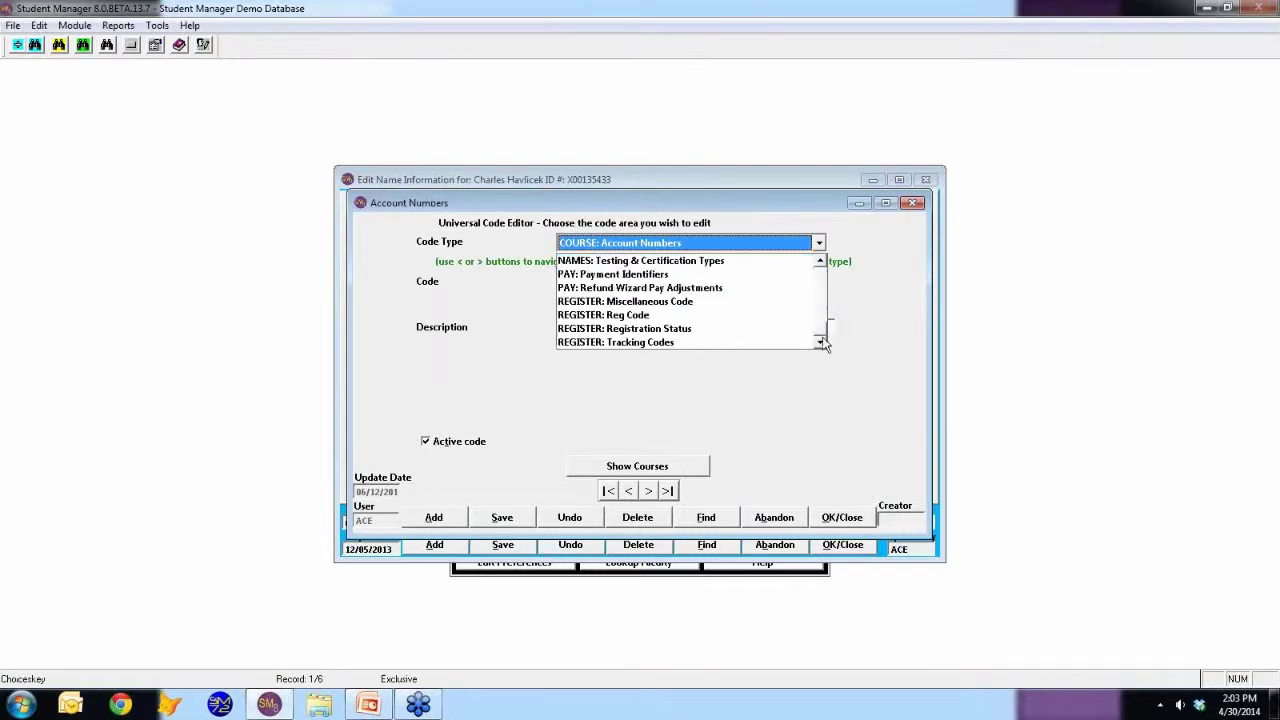
click(740, 261)
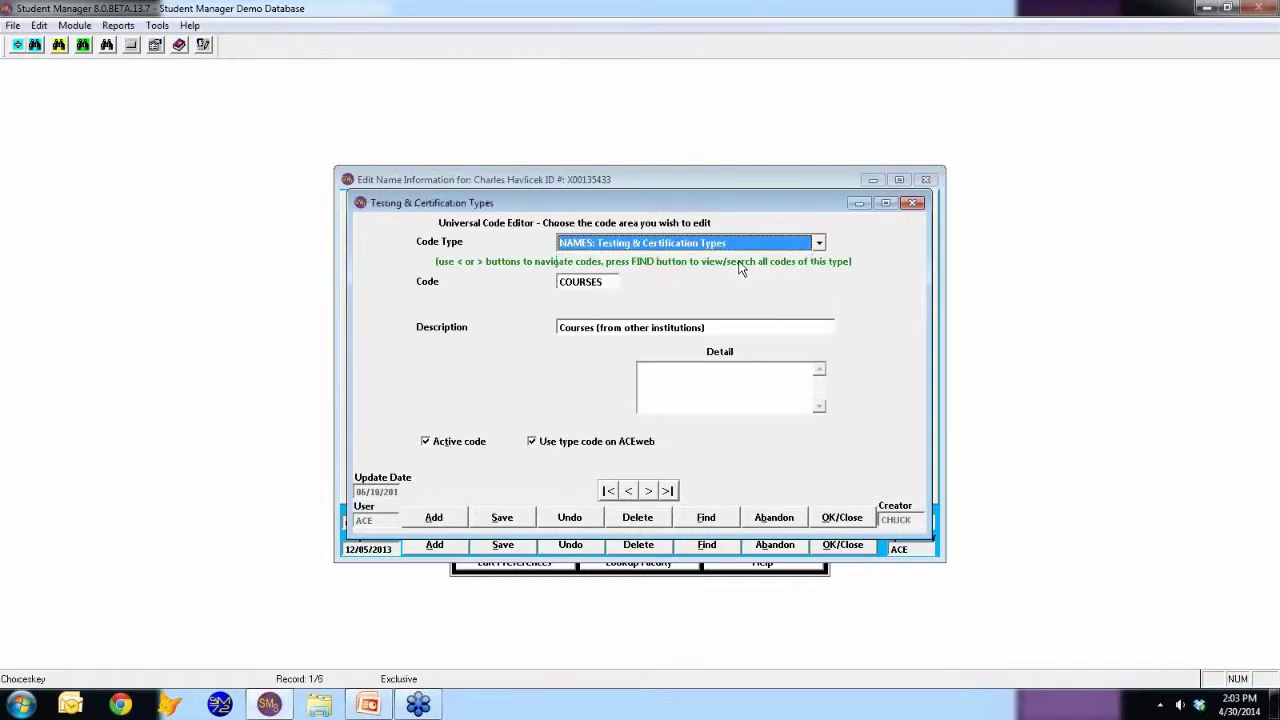
click(647, 492)
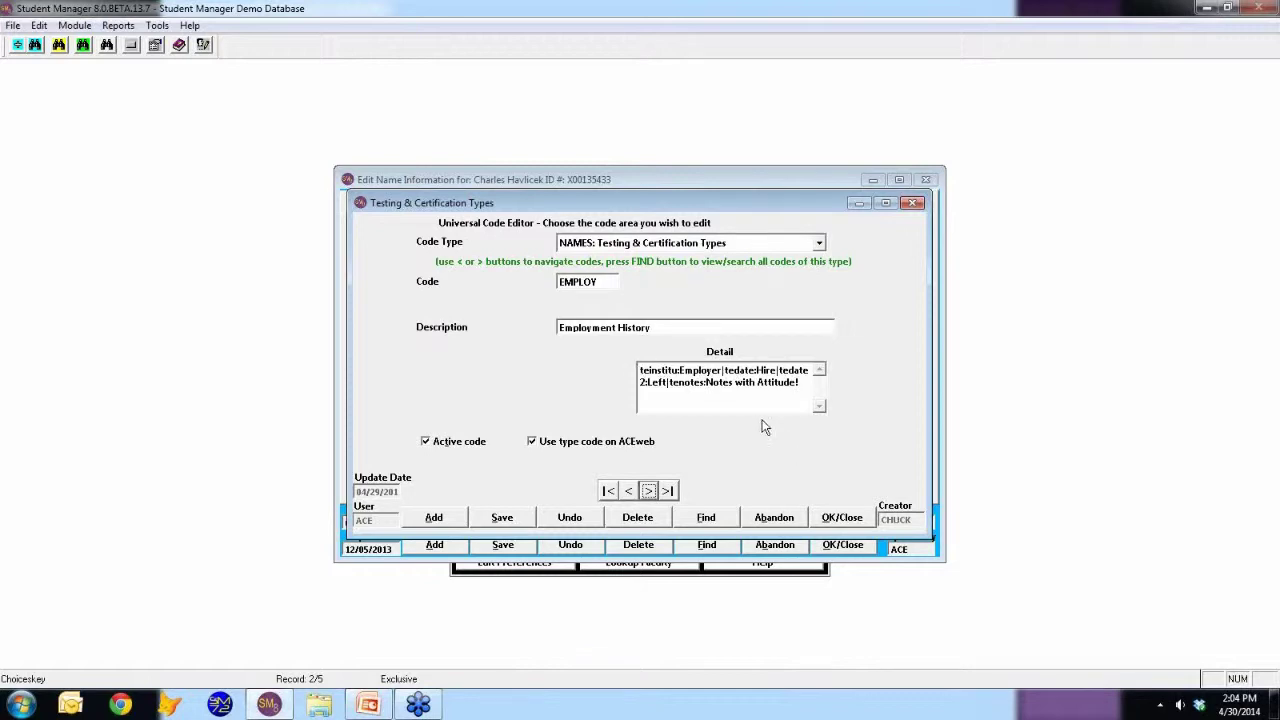
Examine the custom field labels defined in the EMPLOY code's detail text
click(660, 370)
double_click(660, 370)
click(648, 645)
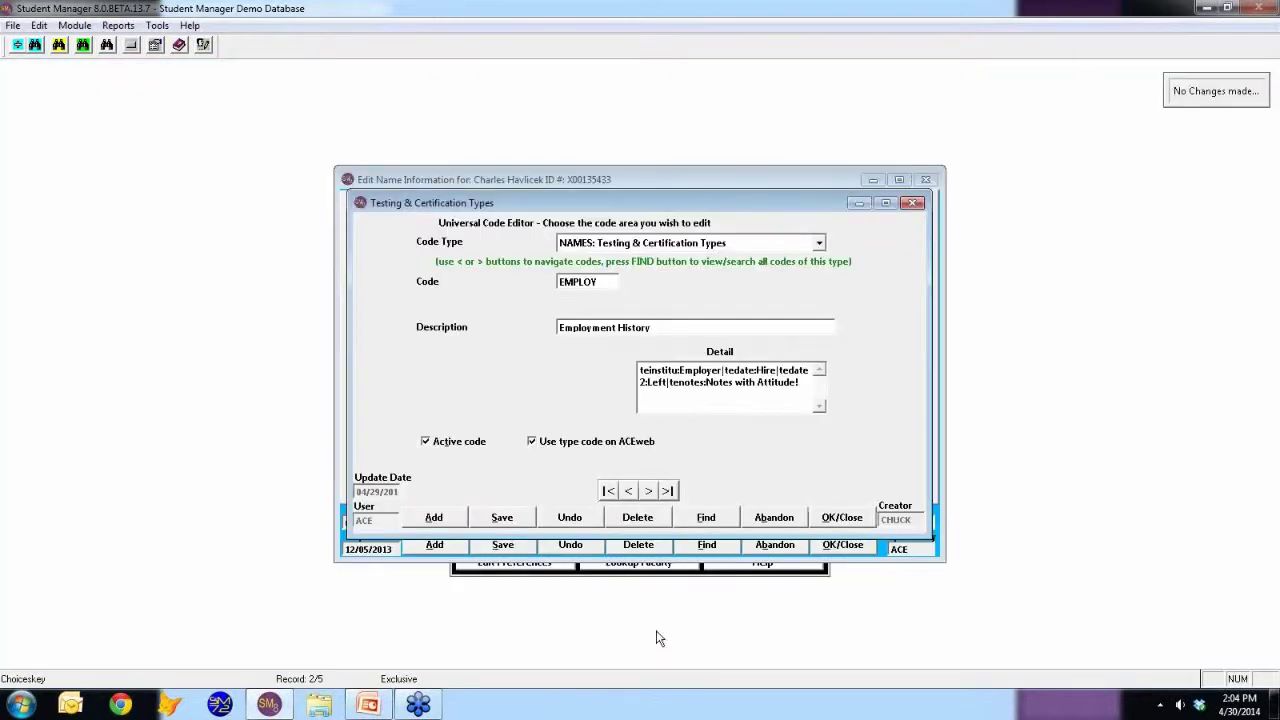
drag(640, 370, 722, 370)
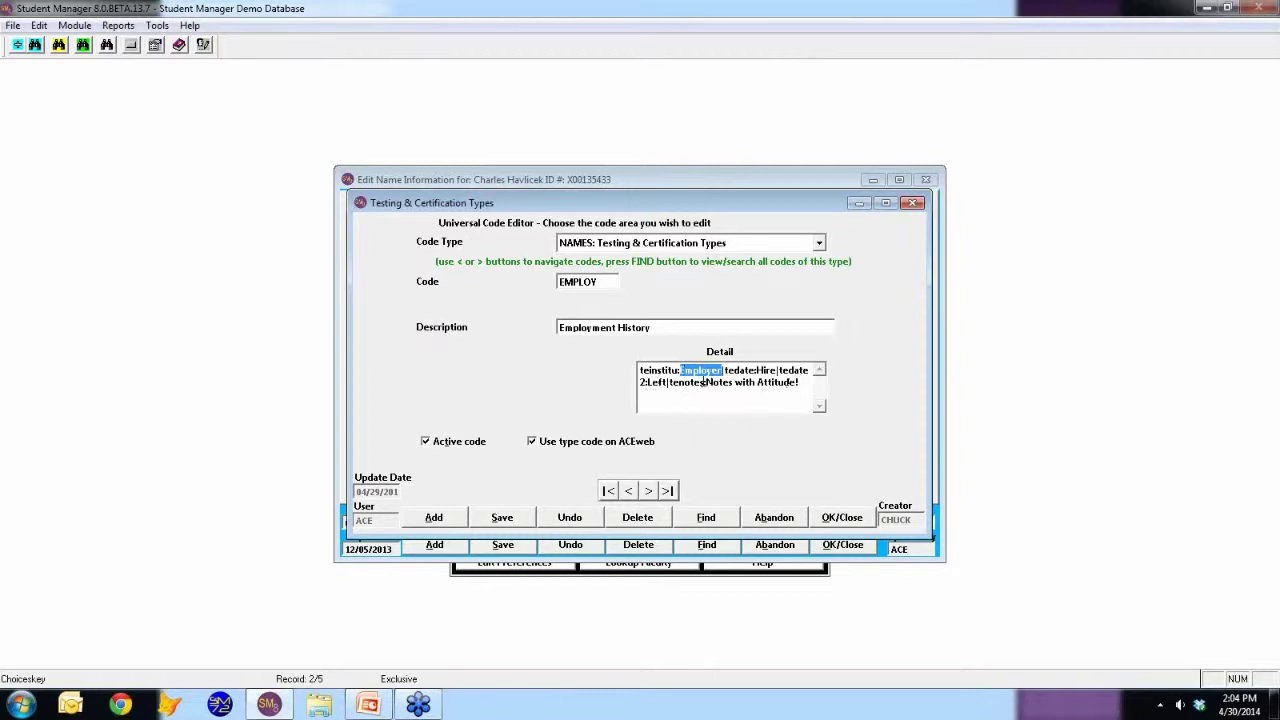
click(703, 382)
Browse the other testing and certification type codes for detail text, then abandon the code editor and return to the credentials
click(628, 490)
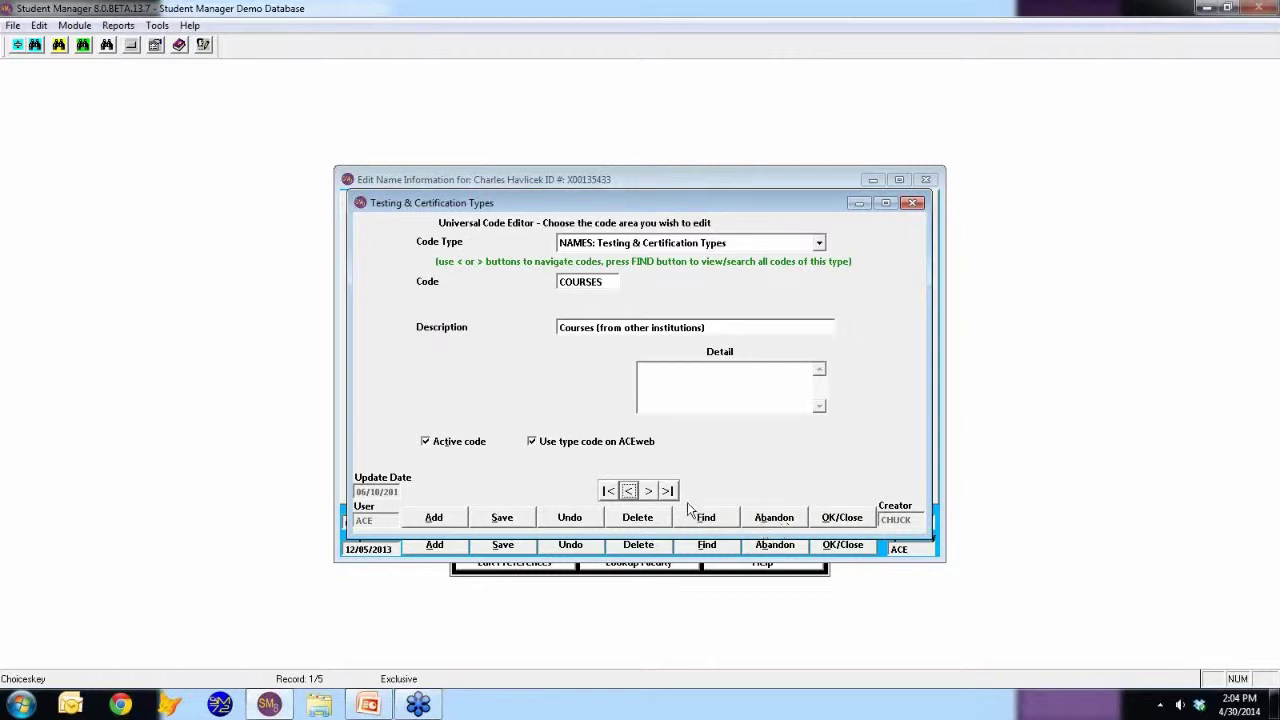
click(648, 490)
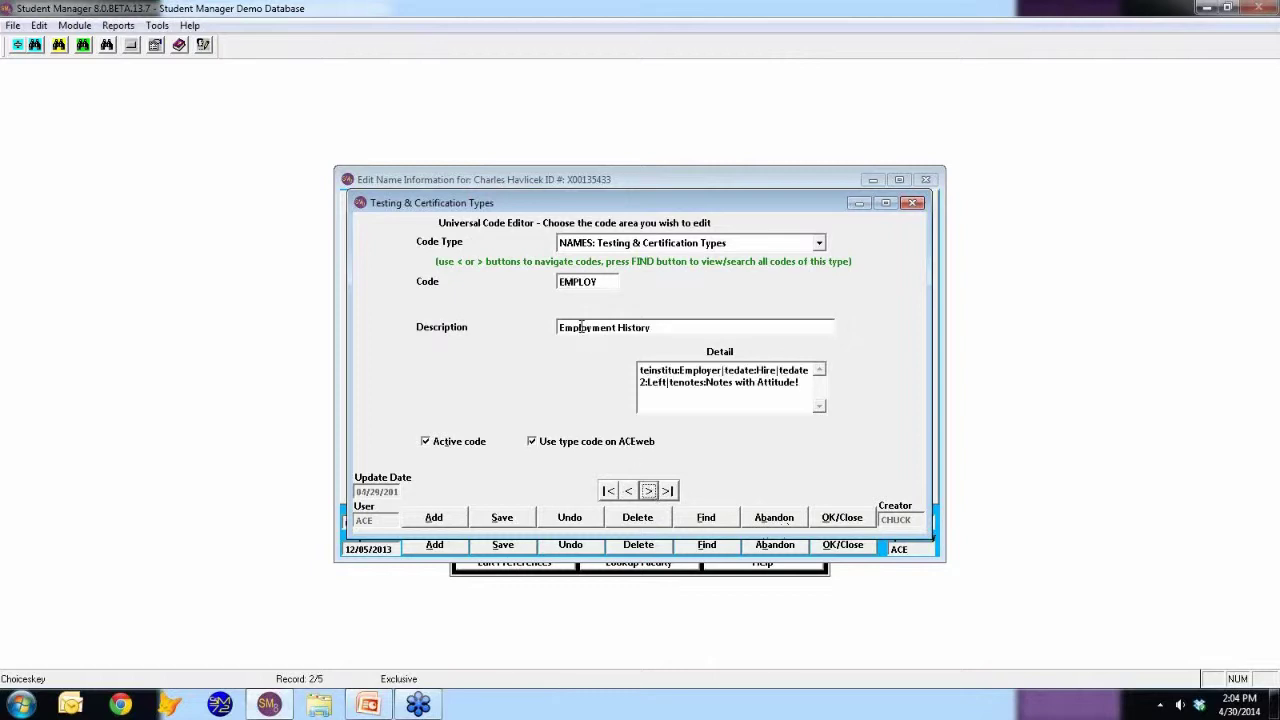
click(649, 491)
click(649, 491)
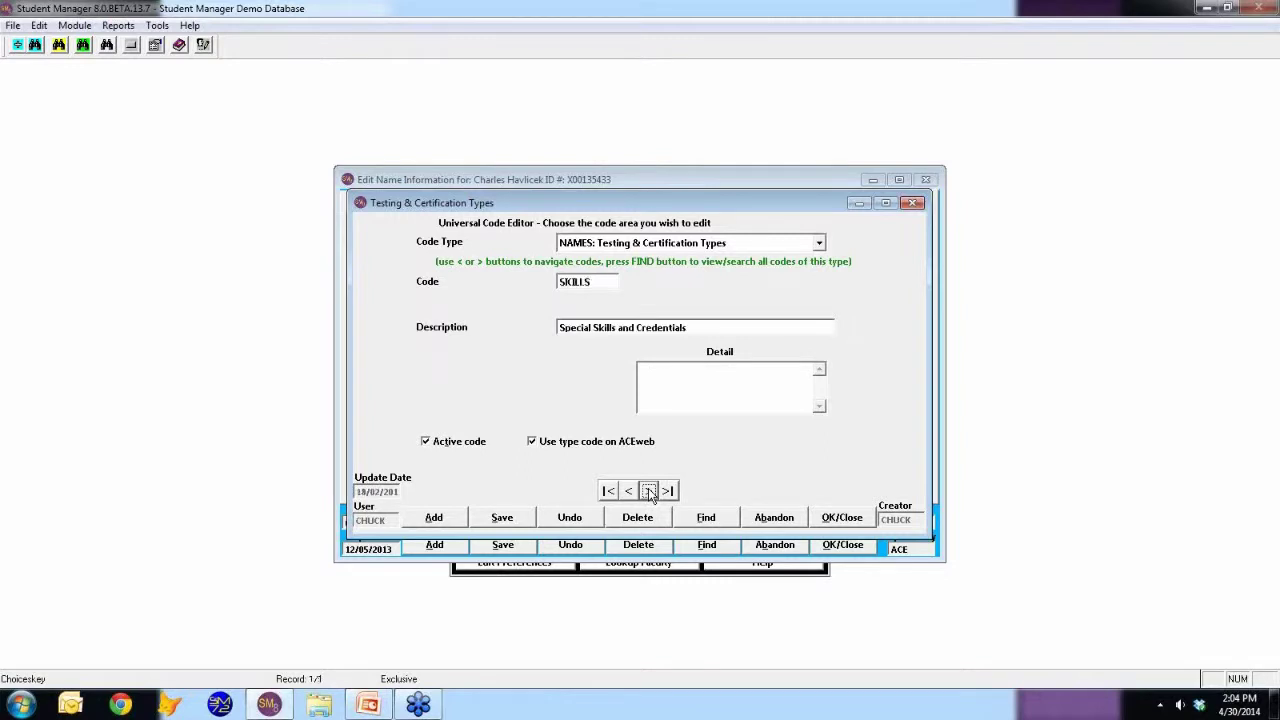
click(649, 491)
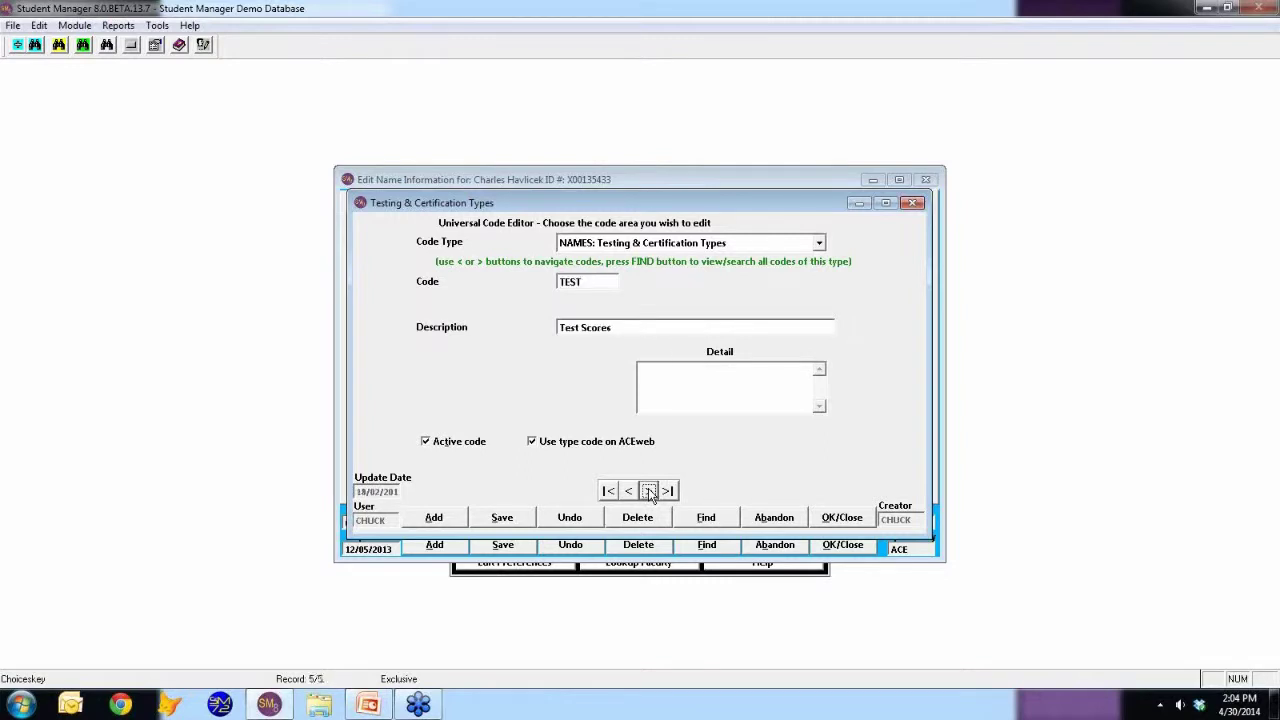
click(649, 491)
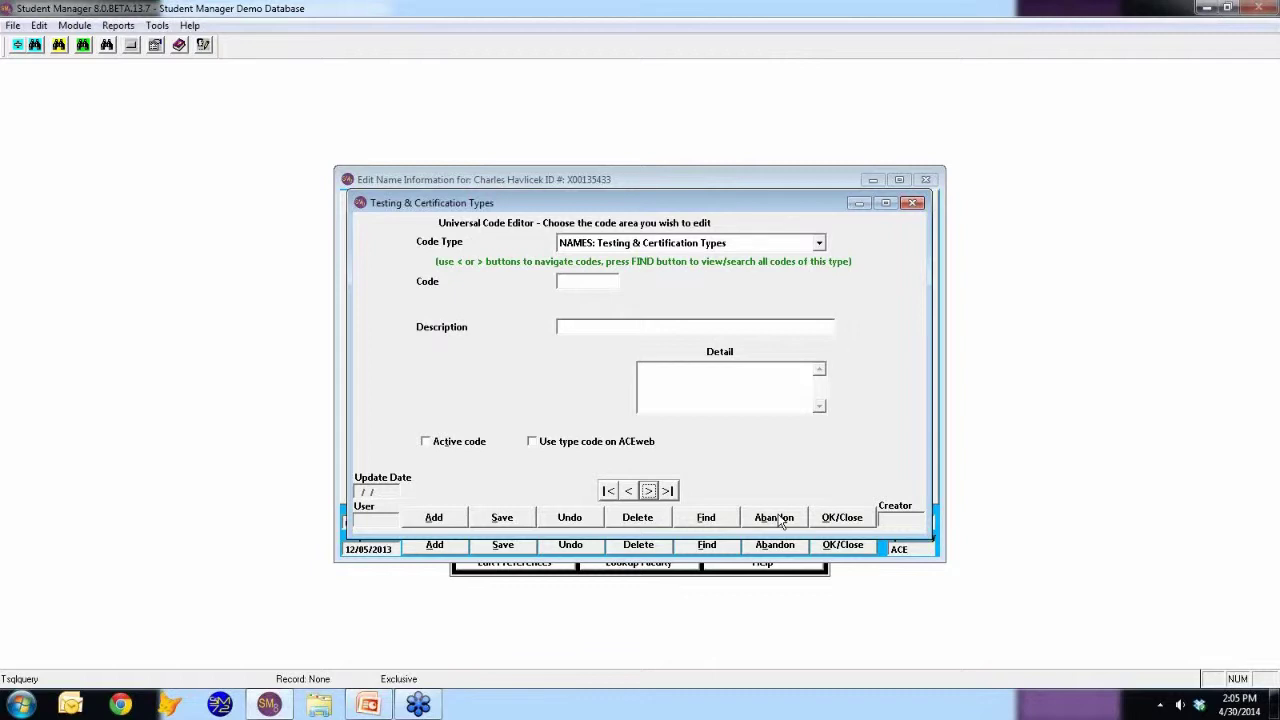
click(776, 518)
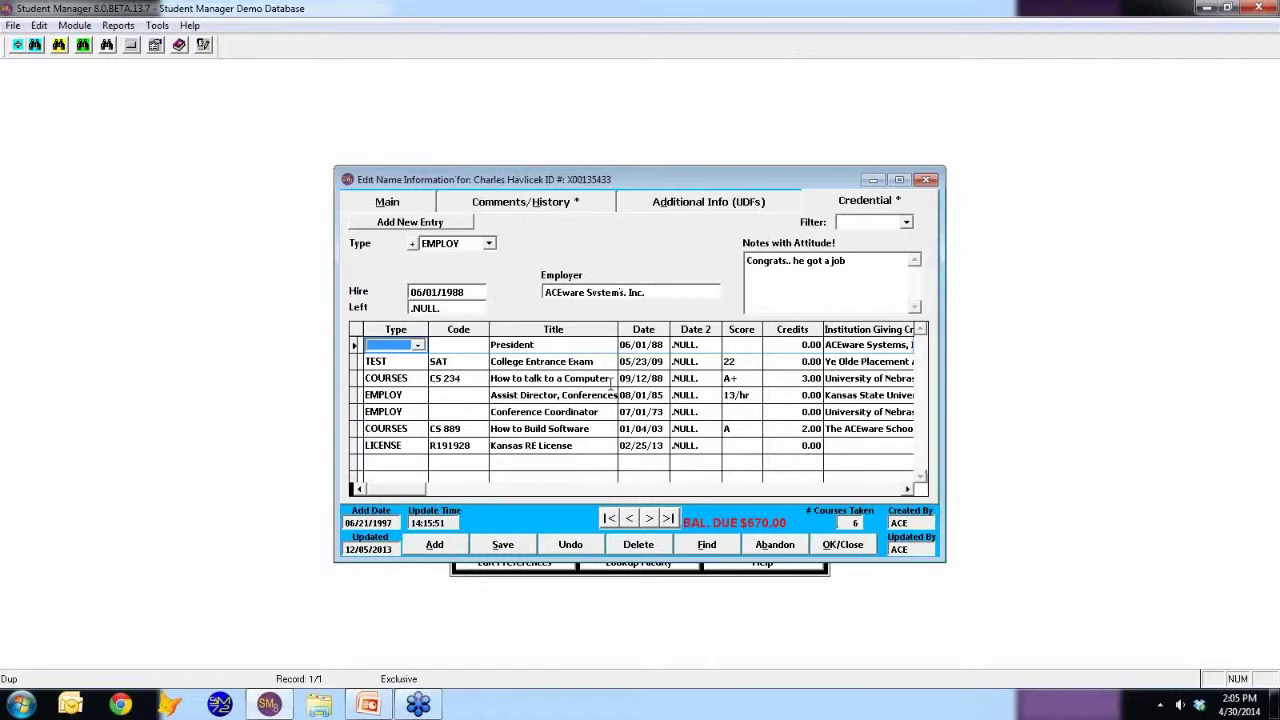
double_click(545, 361)
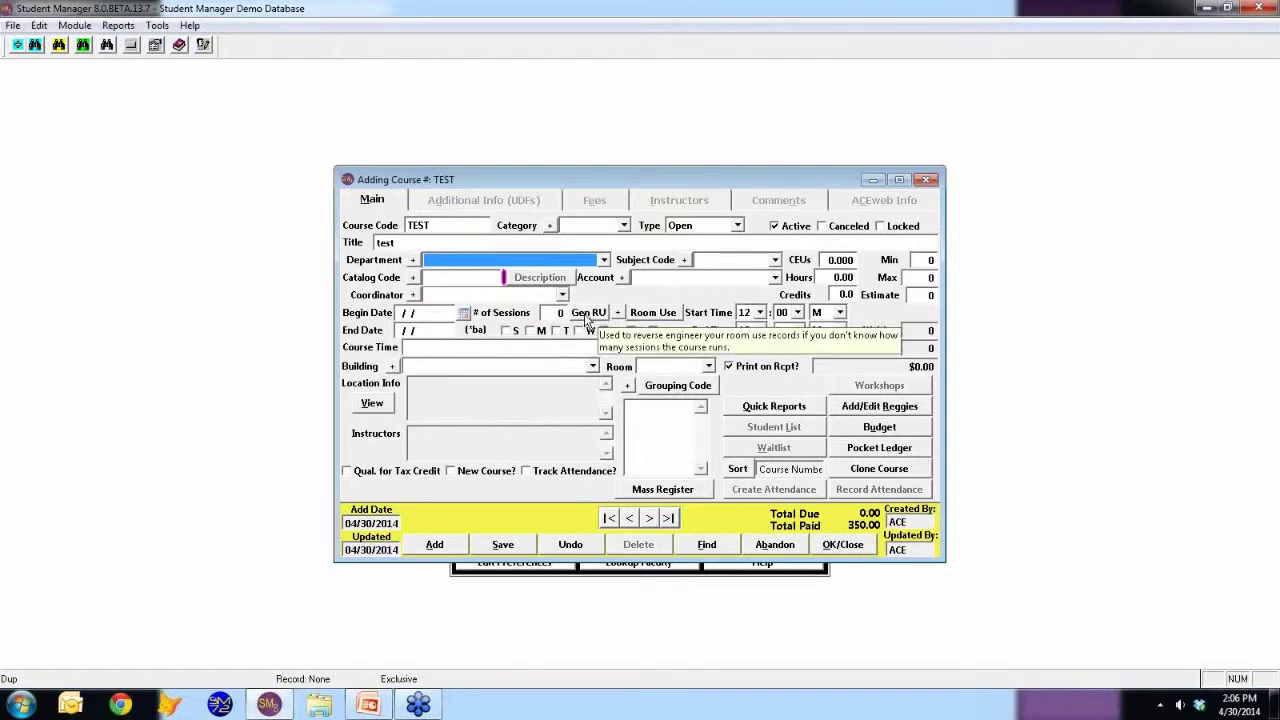
Start generating room use for the TEST course with begin date 04/30/2014 and meeting days Monday through Friday
click(588, 314)
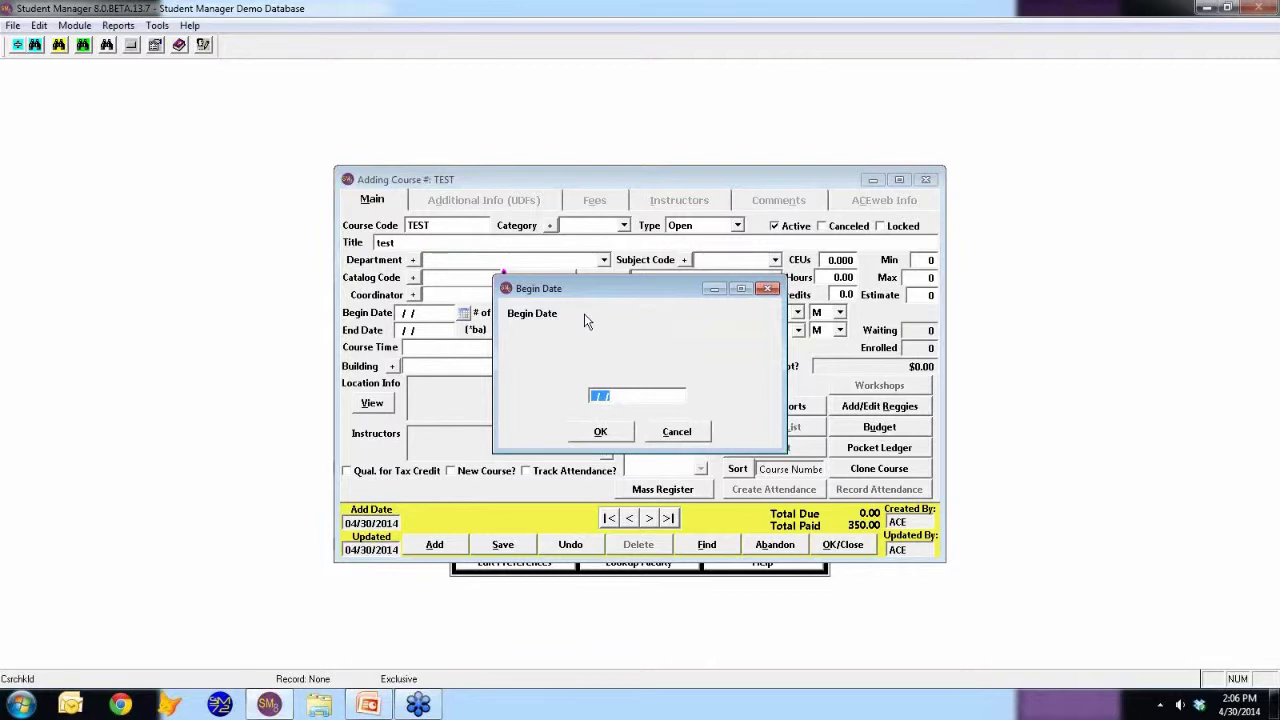
text(04/30/2014)
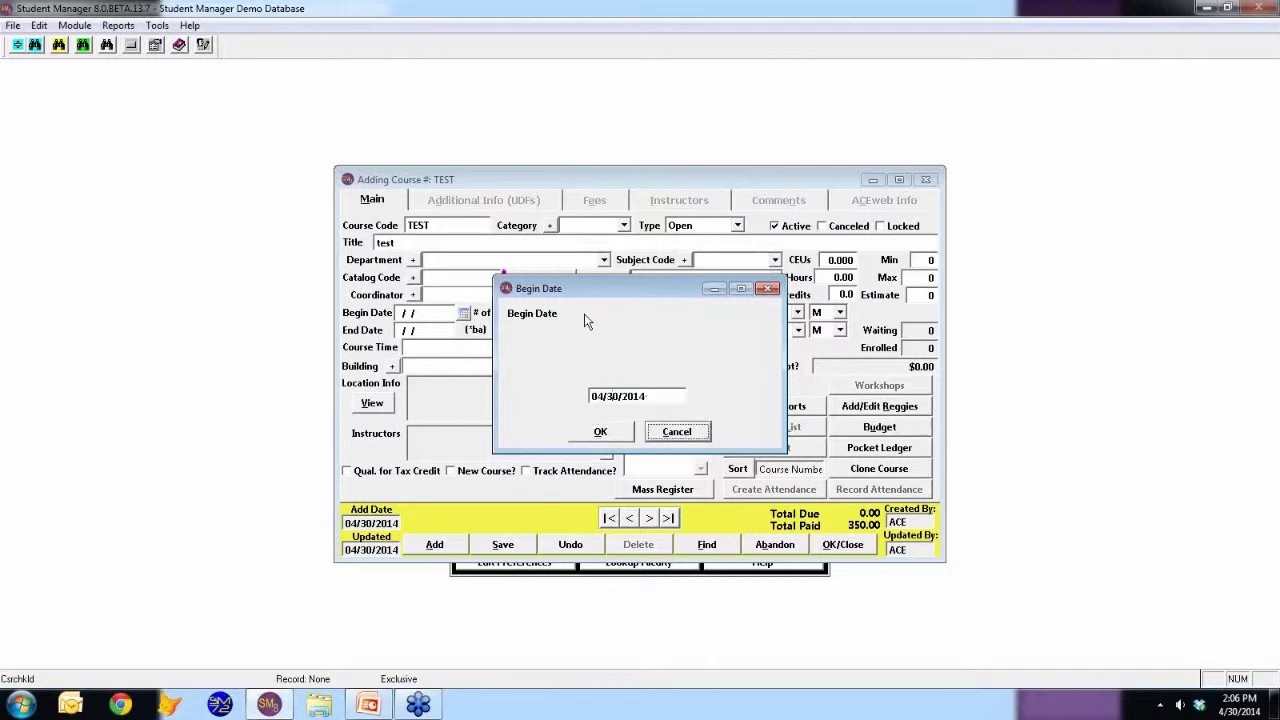
click(619, 439)
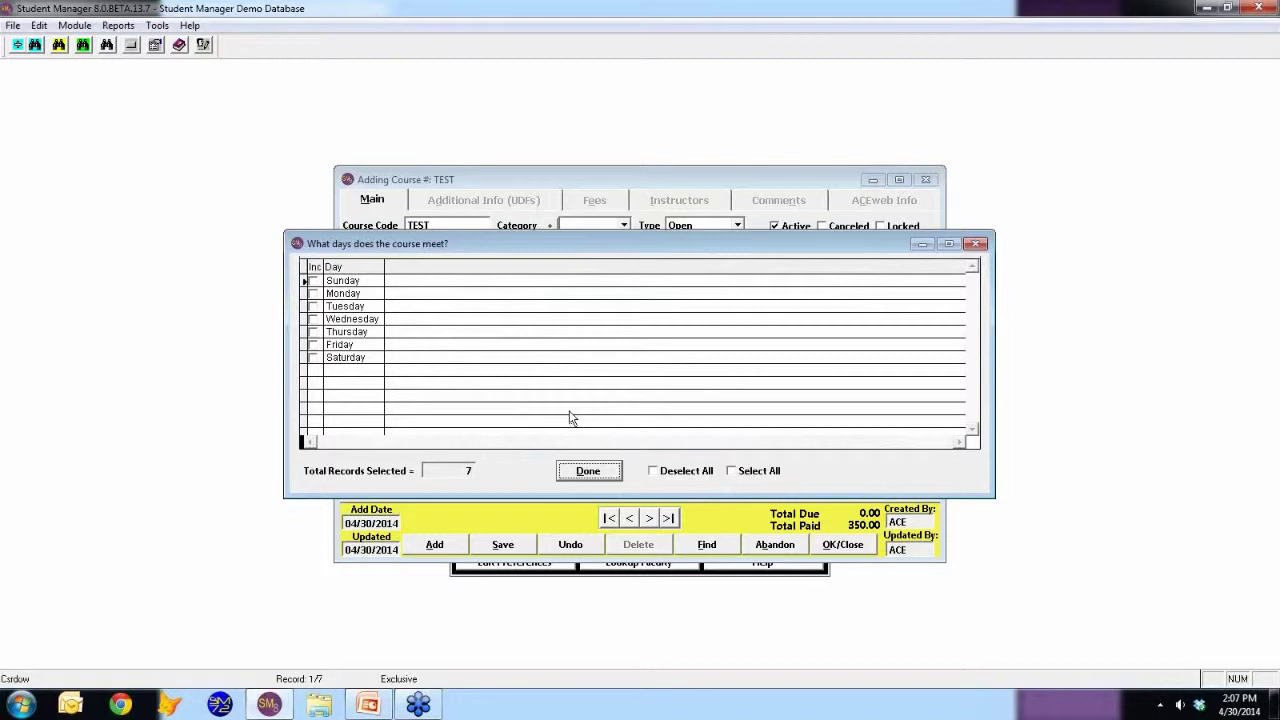
click(313, 295)
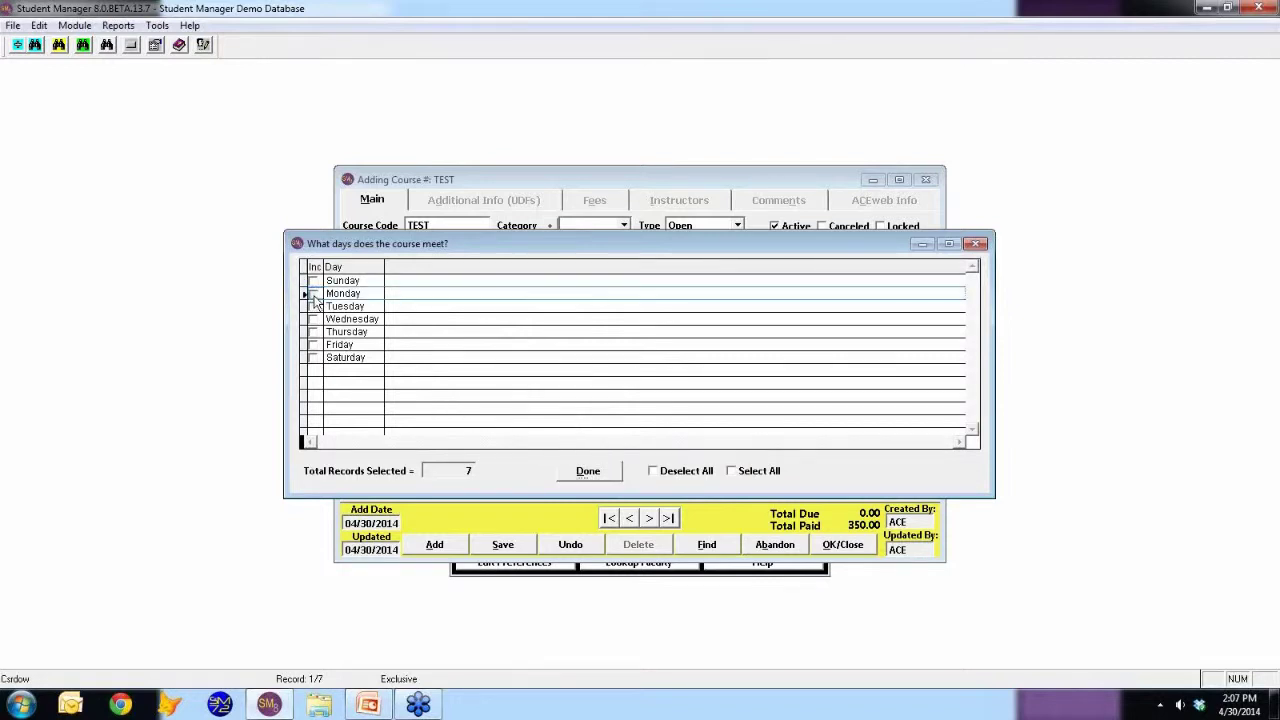
click(313, 294)
click(313, 307)
click(313, 320)
click(313, 332)
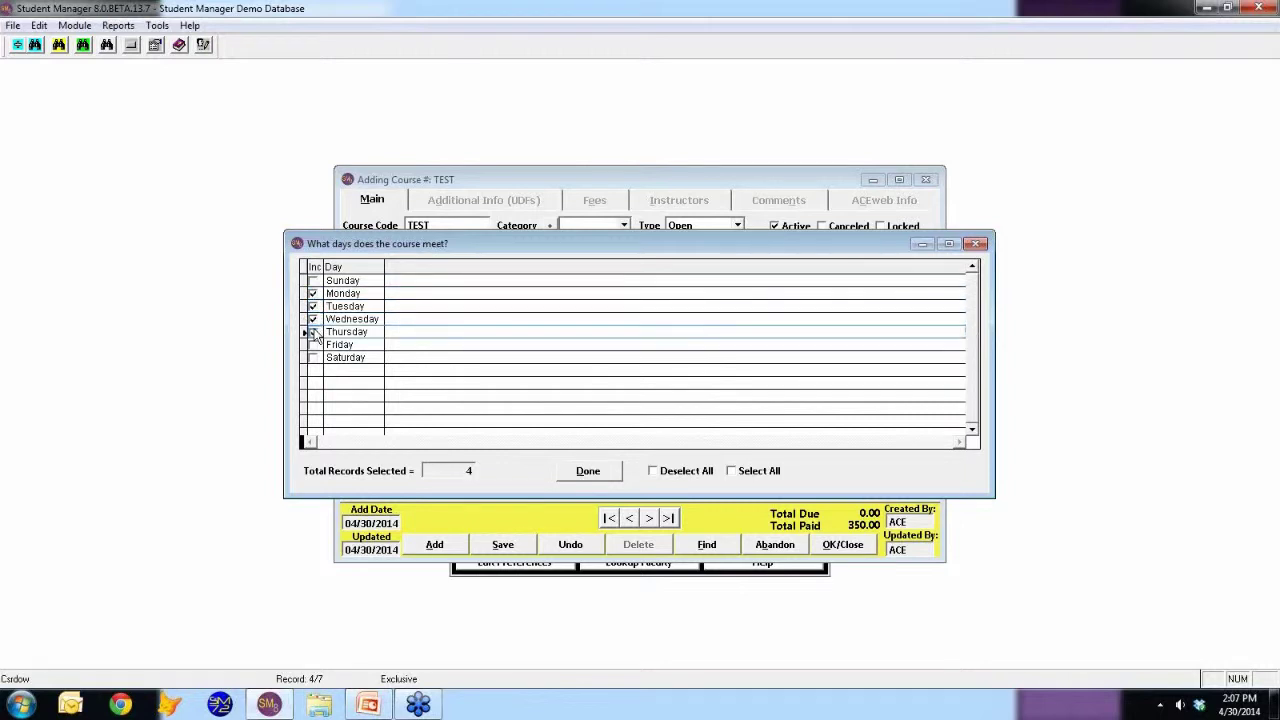
click(313, 345)
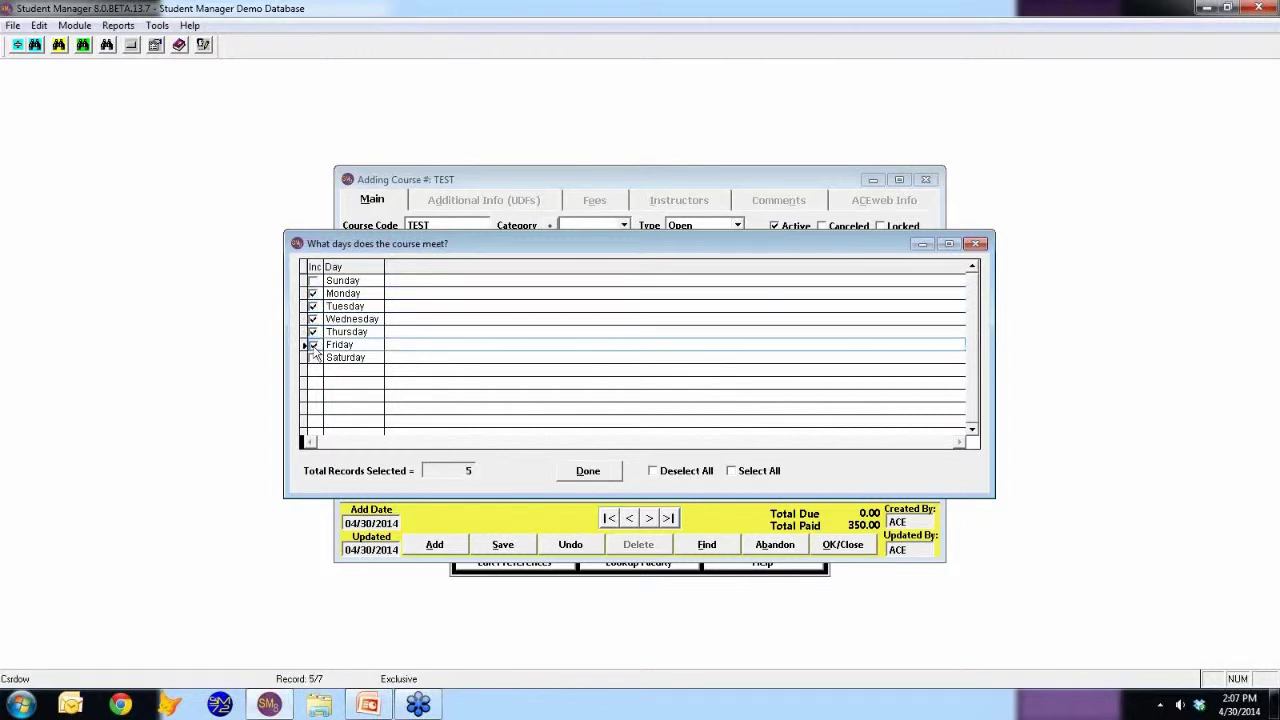
click(605, 472)
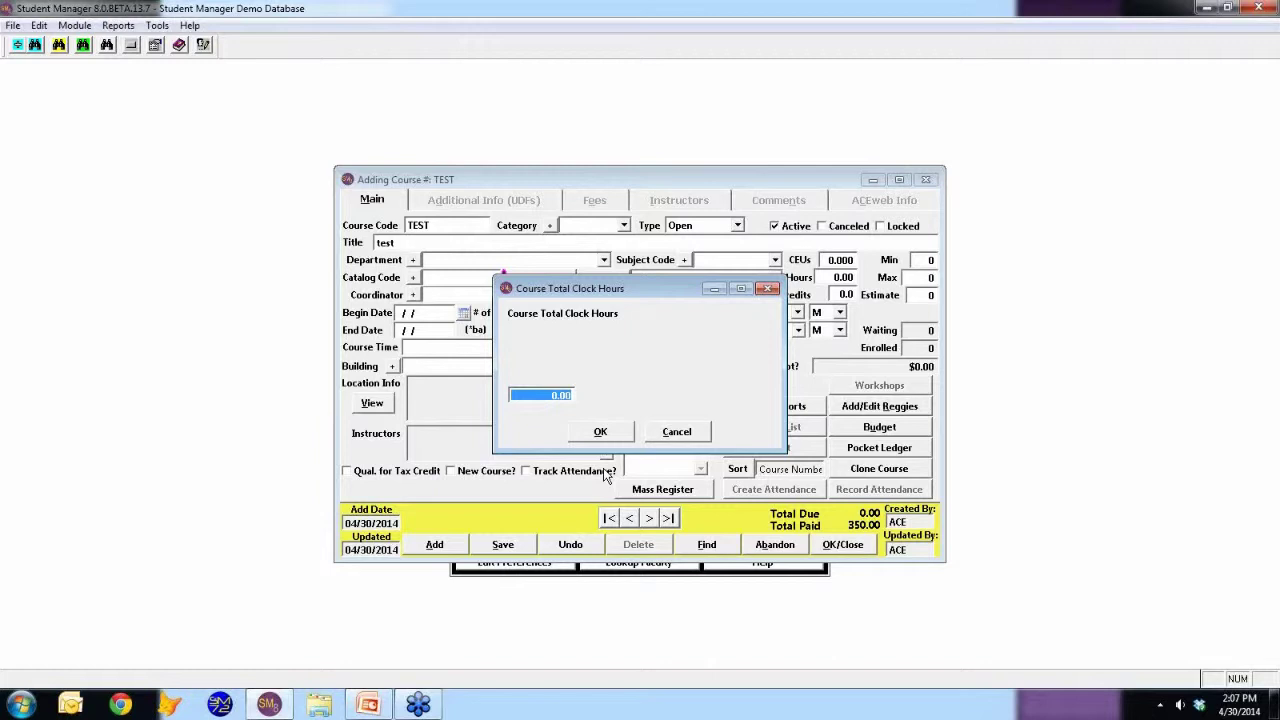
Set the course total clock hours to 250 and the hours per day to 1 to generate the sessions
text(250)
key(Tab)
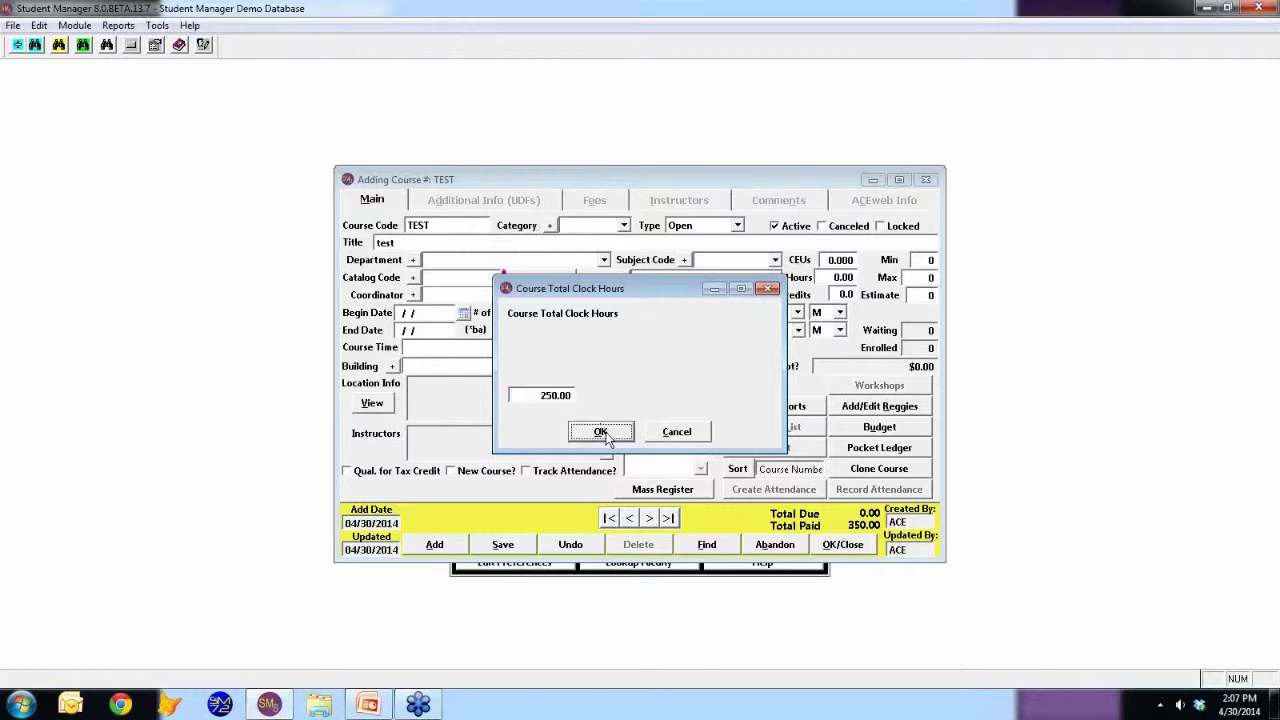
click(601, 432)
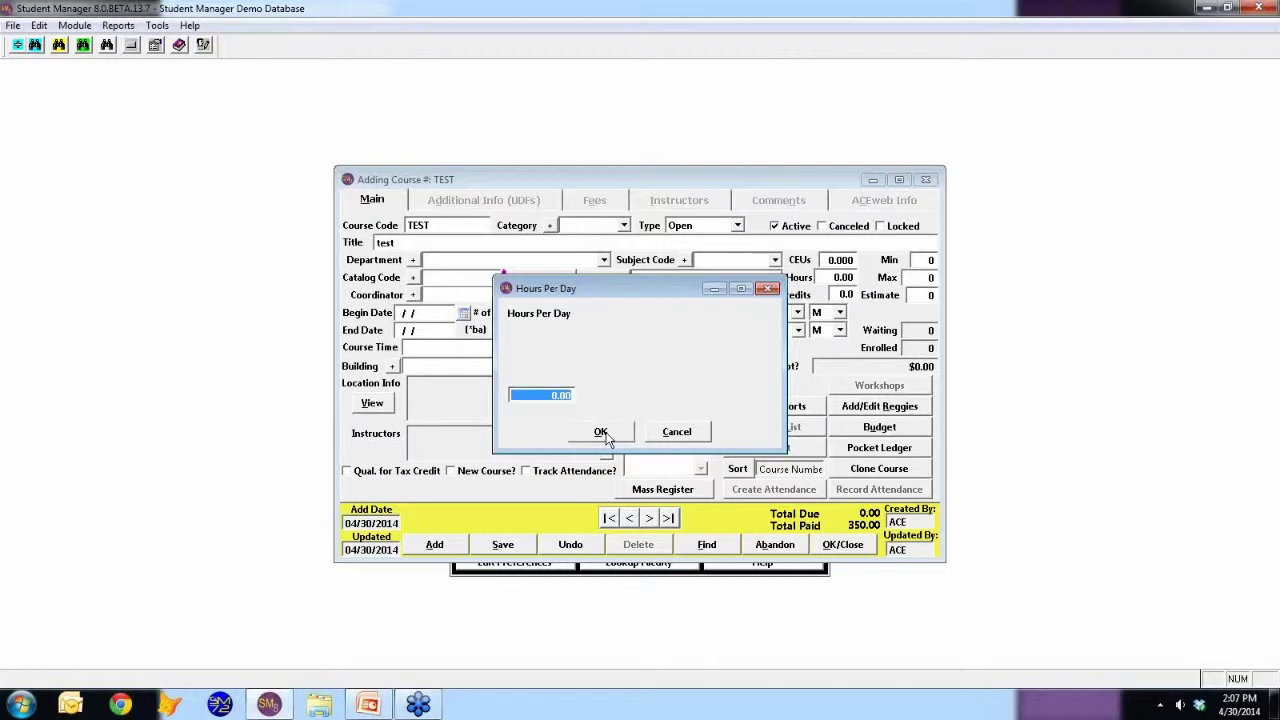
text(1 .)
click(607, 438)
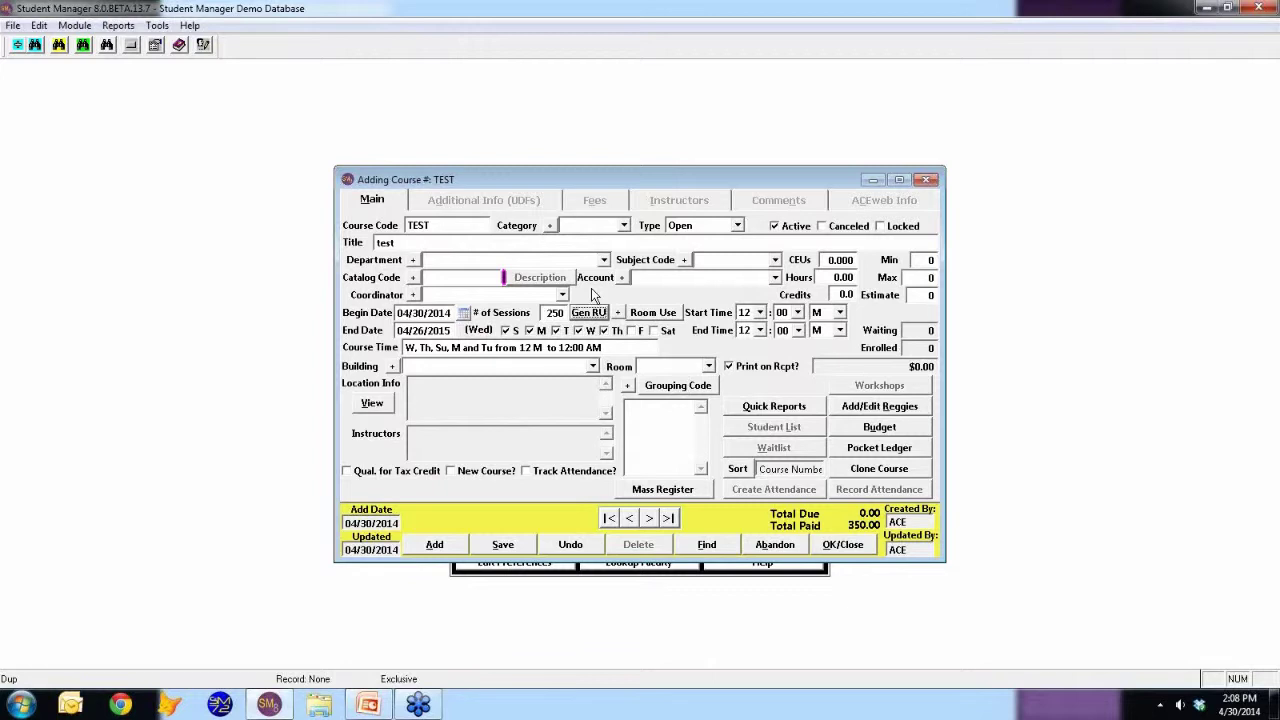
Review the room use session list generated for the TEST course, then return to the course record
click(648, 313)
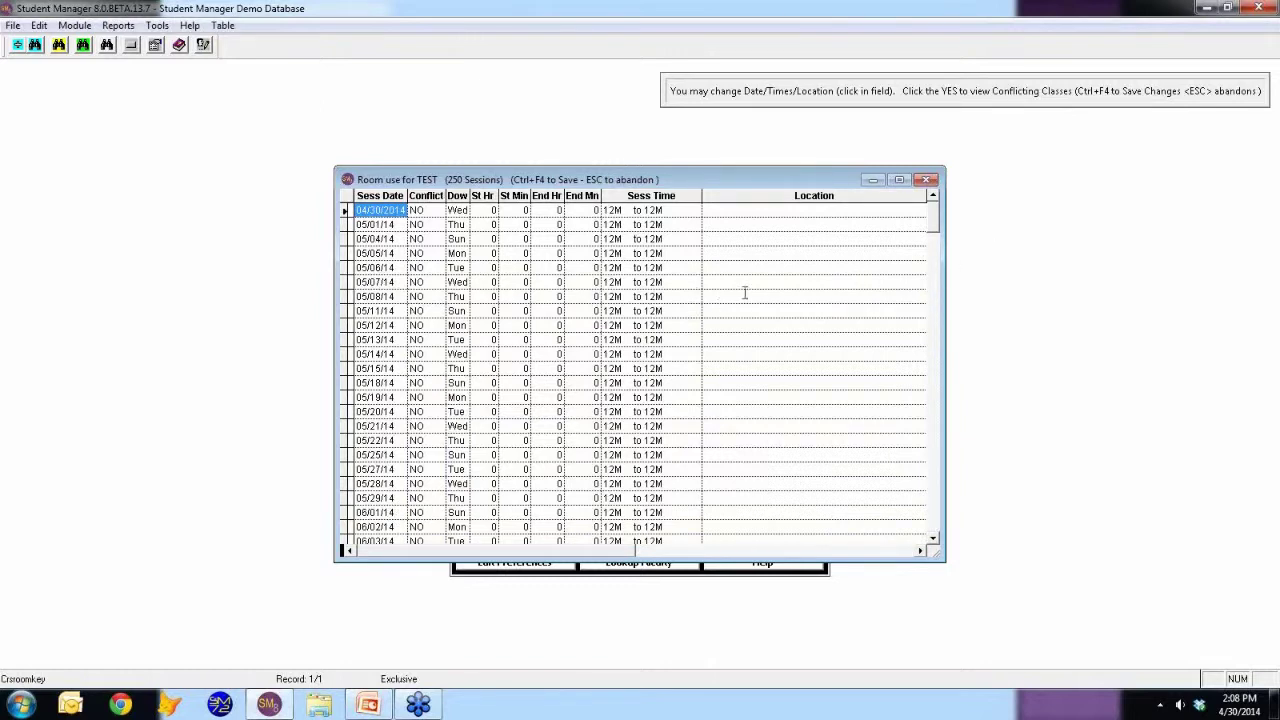
click(929, 182)
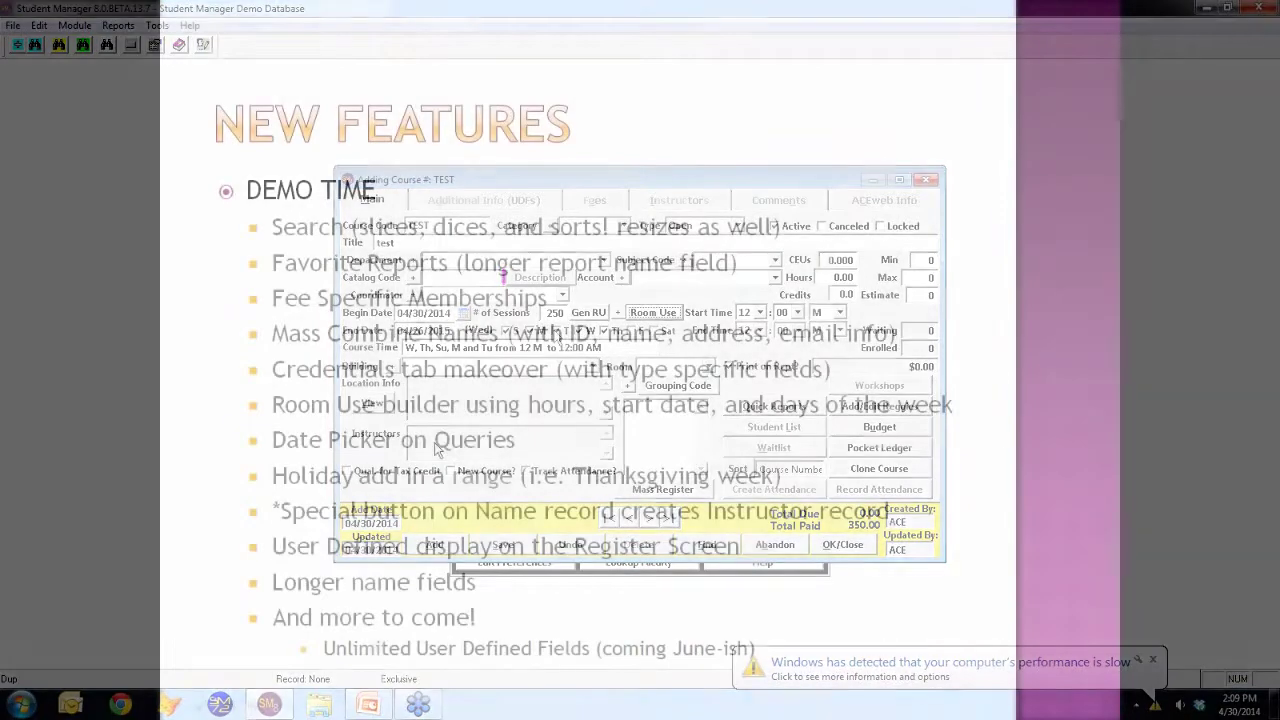
key(alt+Tab)
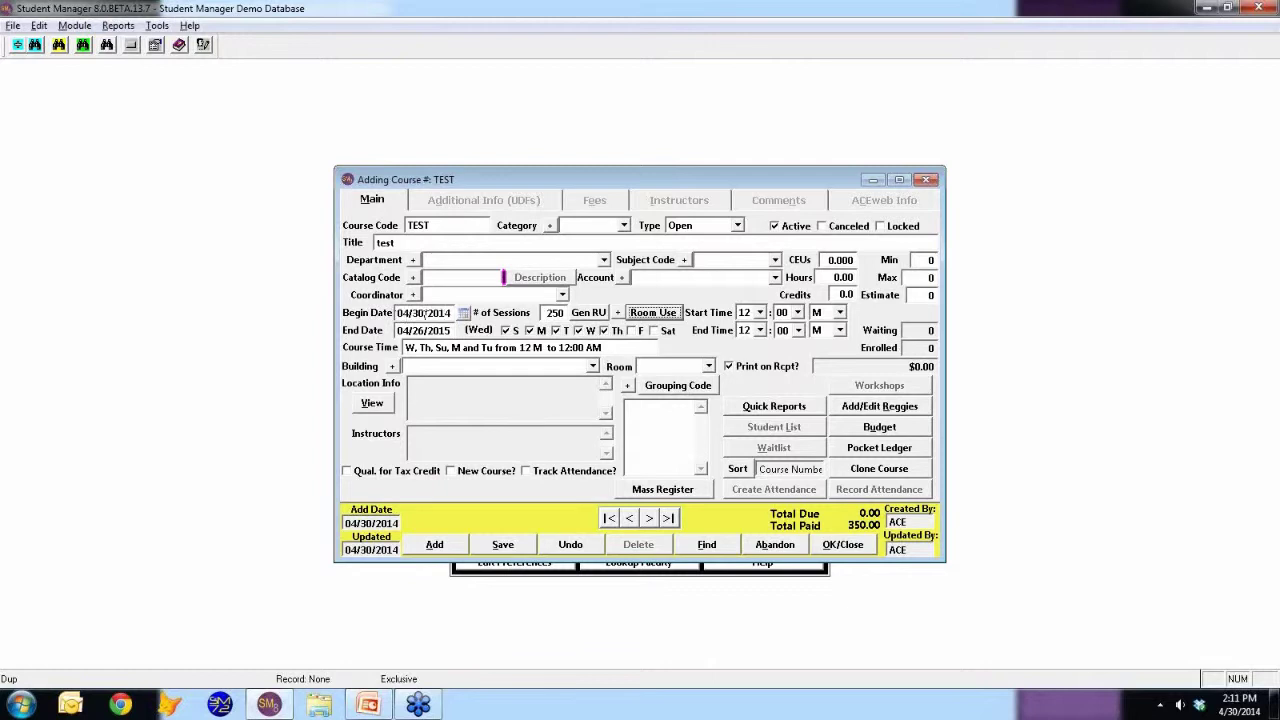
Set the TEST course's begin date to 06/18/2014 with the calendar picker, then abandon the course record
click(463, 314)
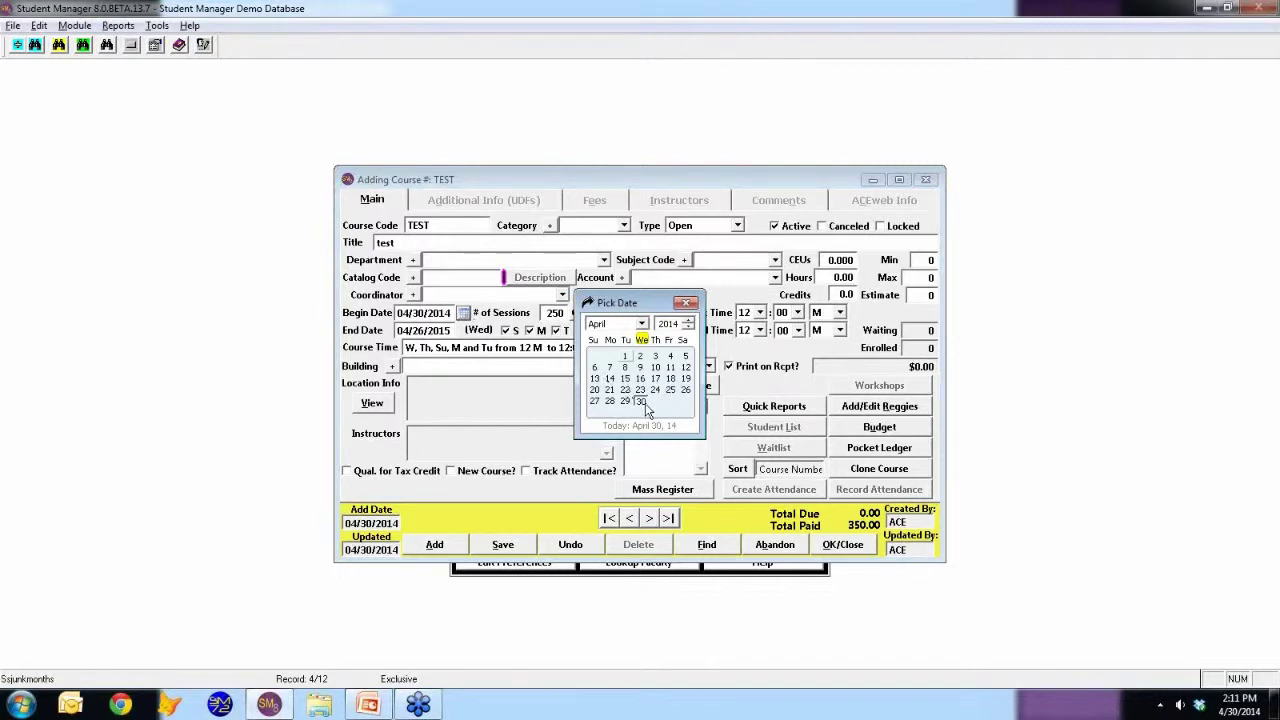
click(642, 324)
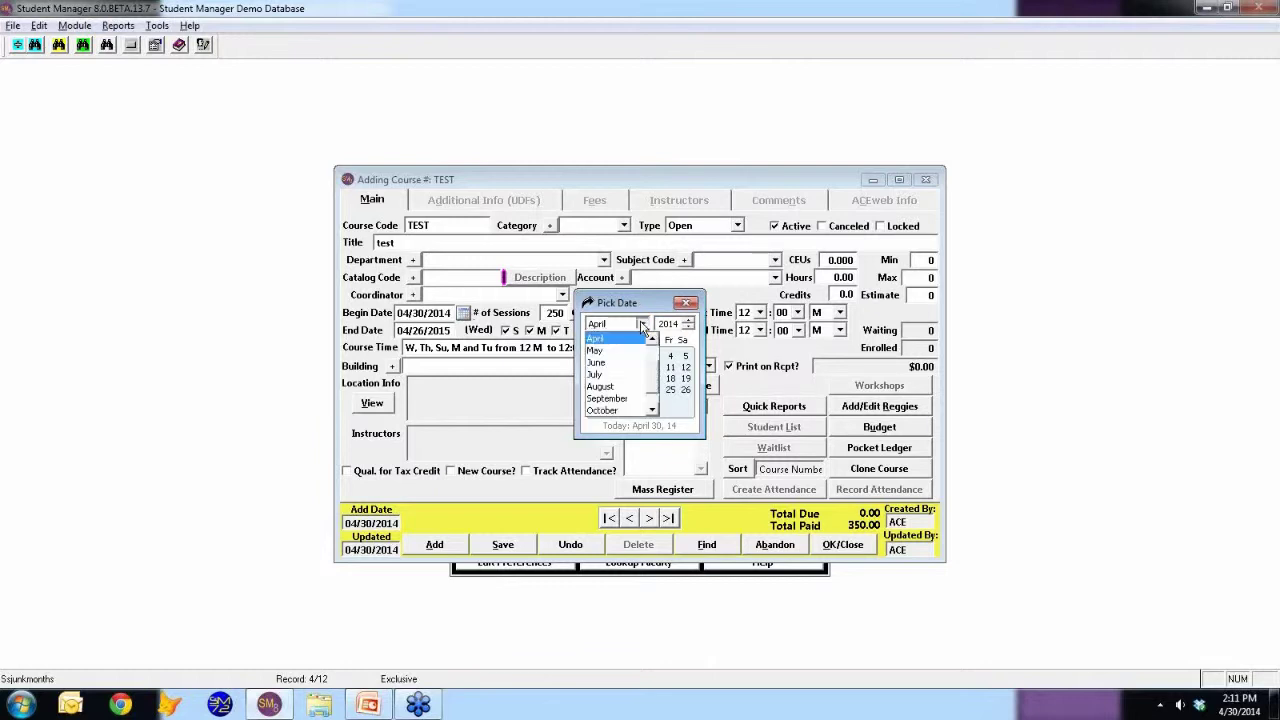
click(610, 362)
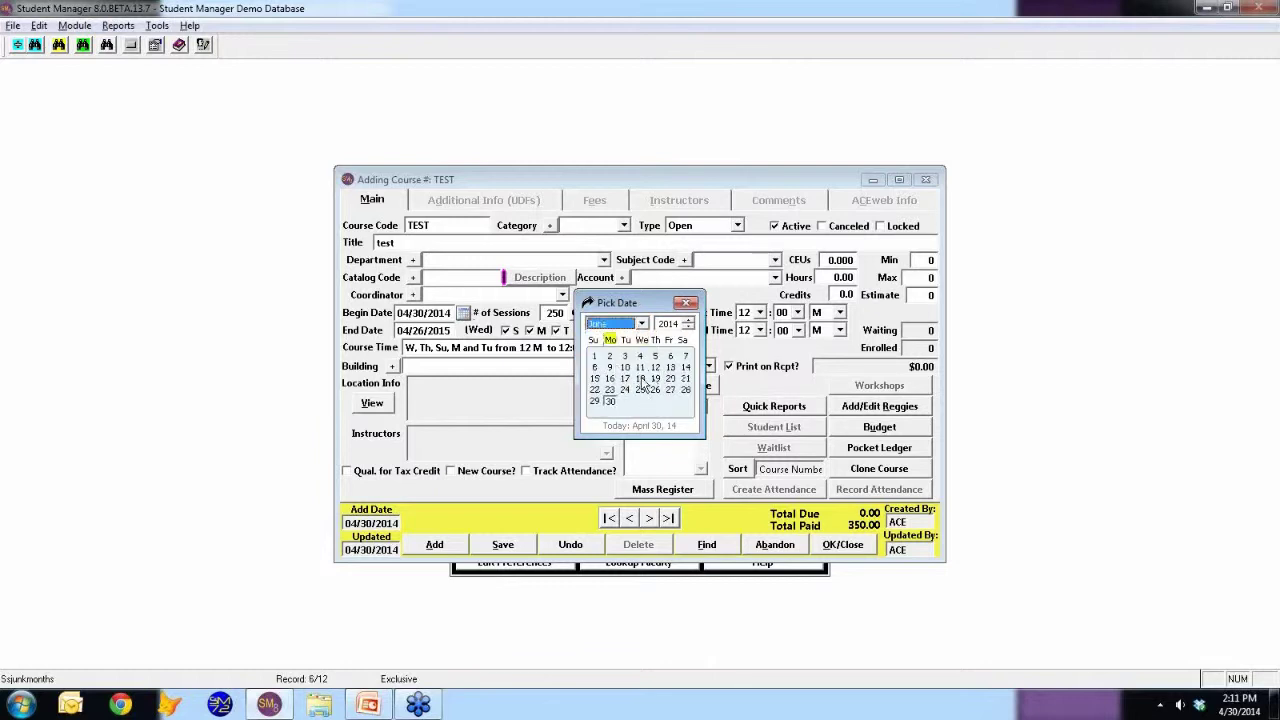
click(640, 378)
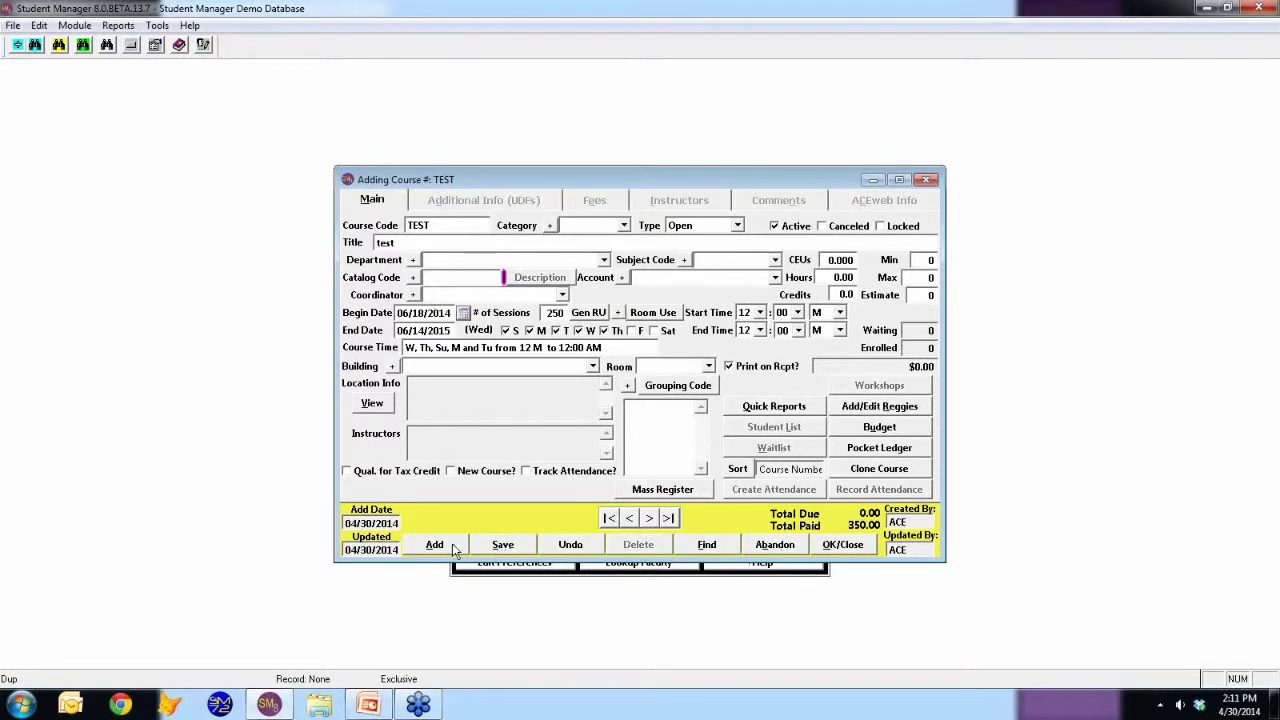
click(796, 545)
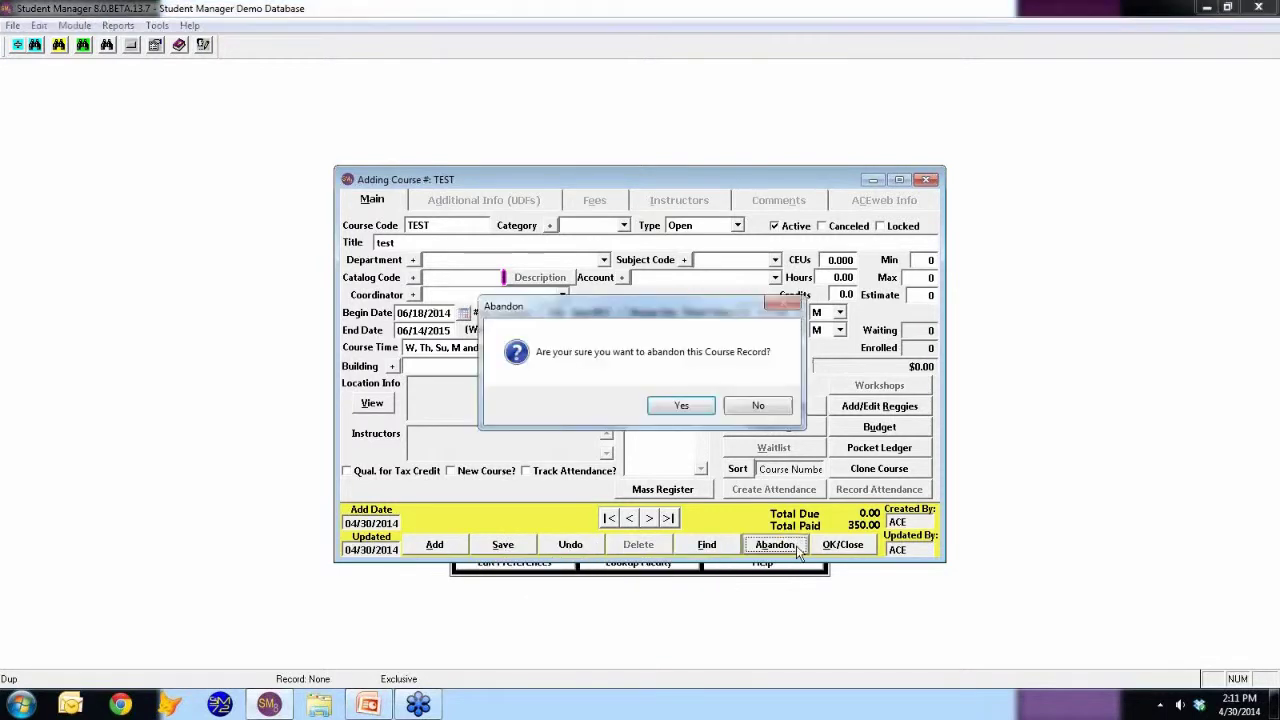
click(688, 407)
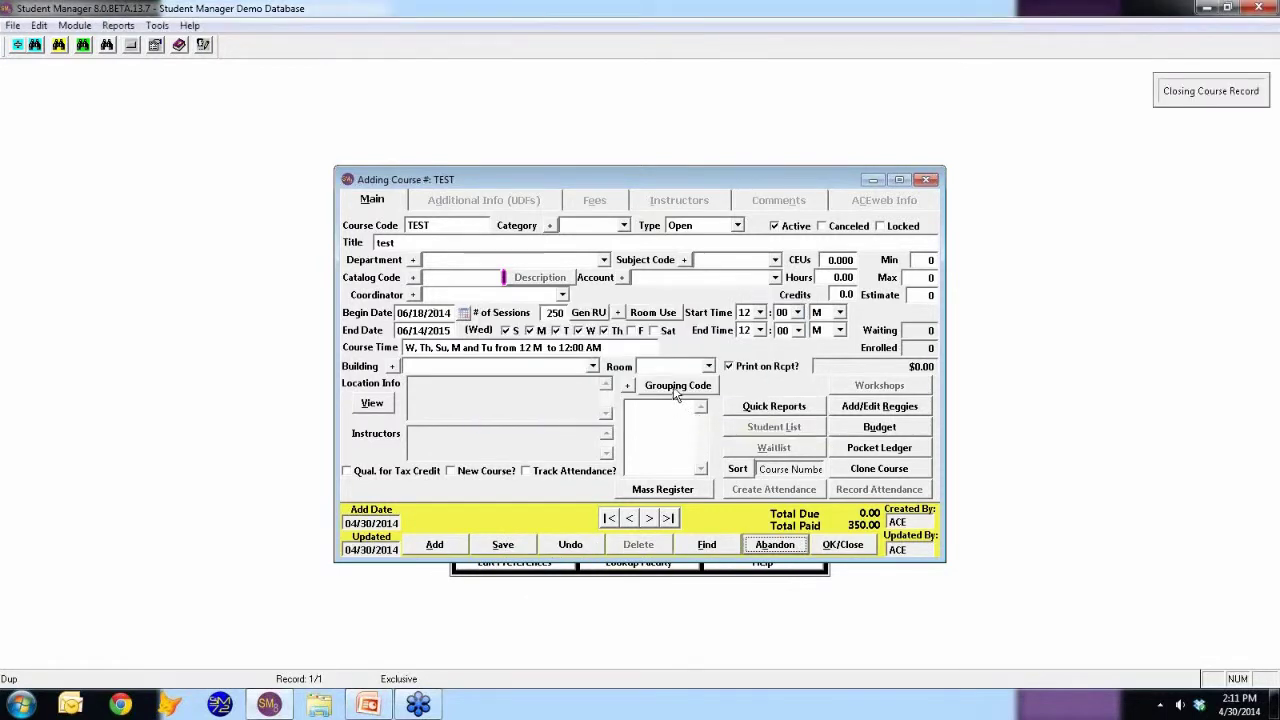
click(114, 25)
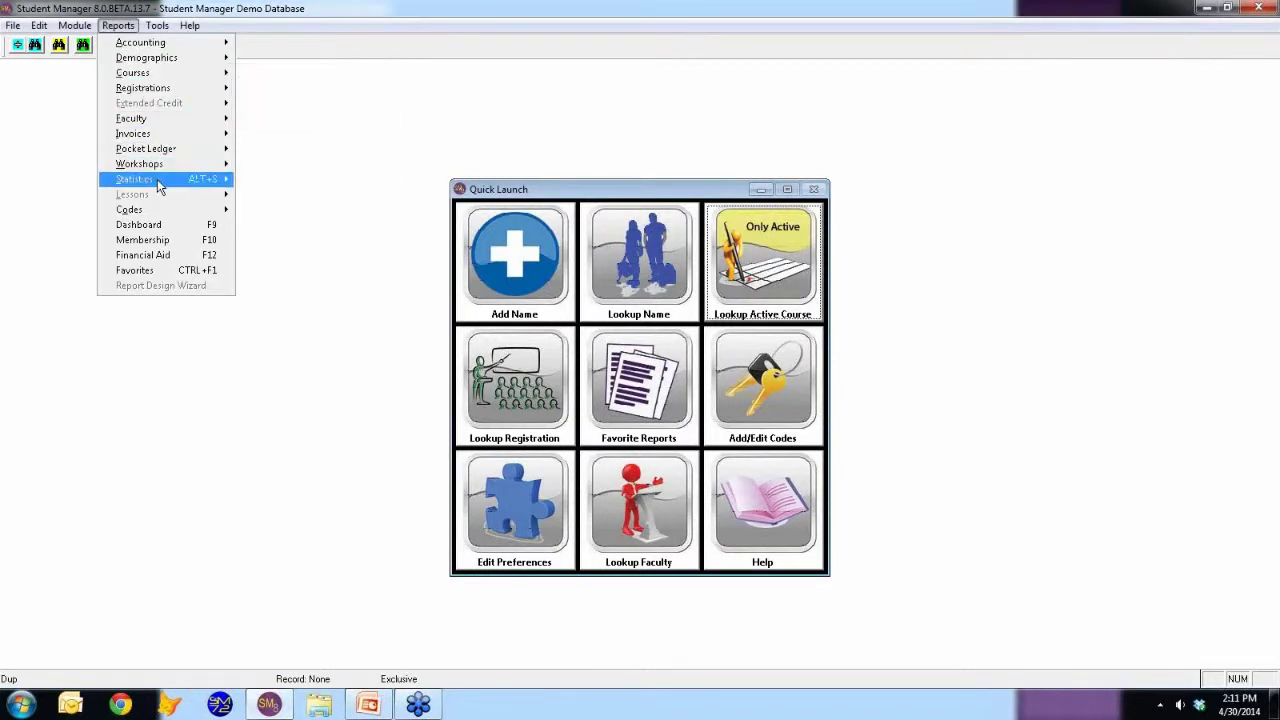
mouse_move(157, 187)
click(129, 27)
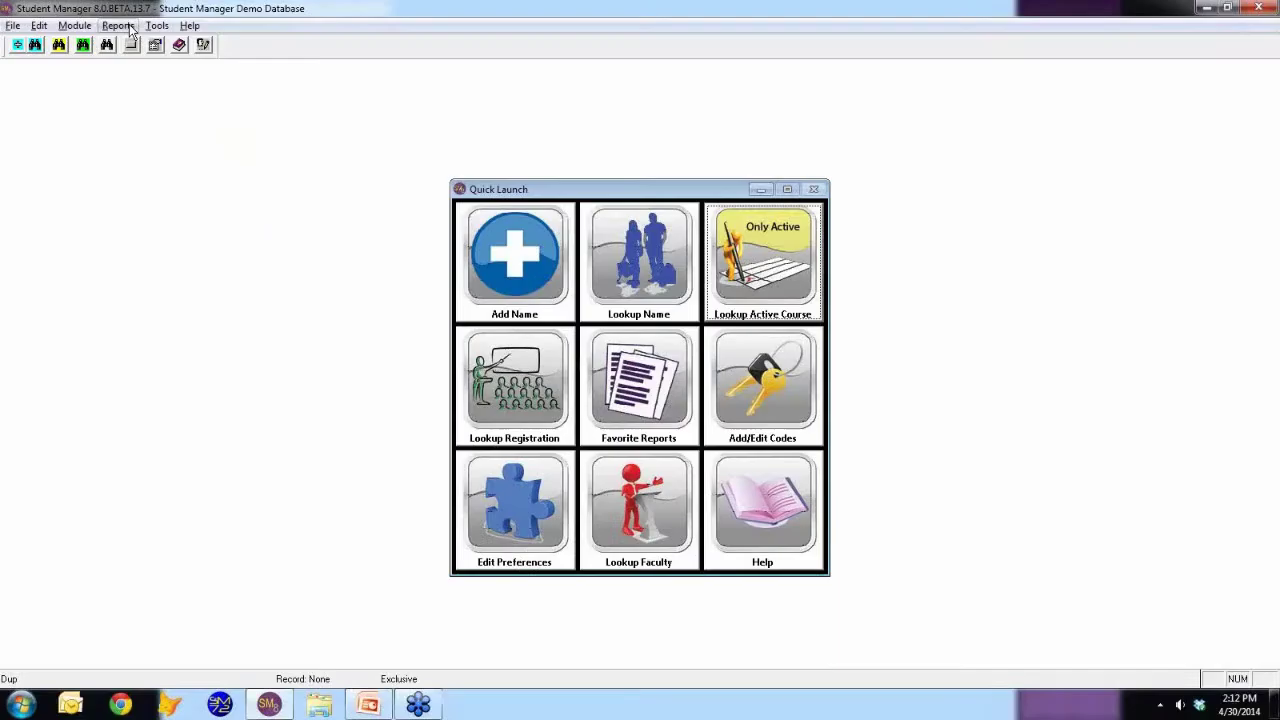
click(119, 26)
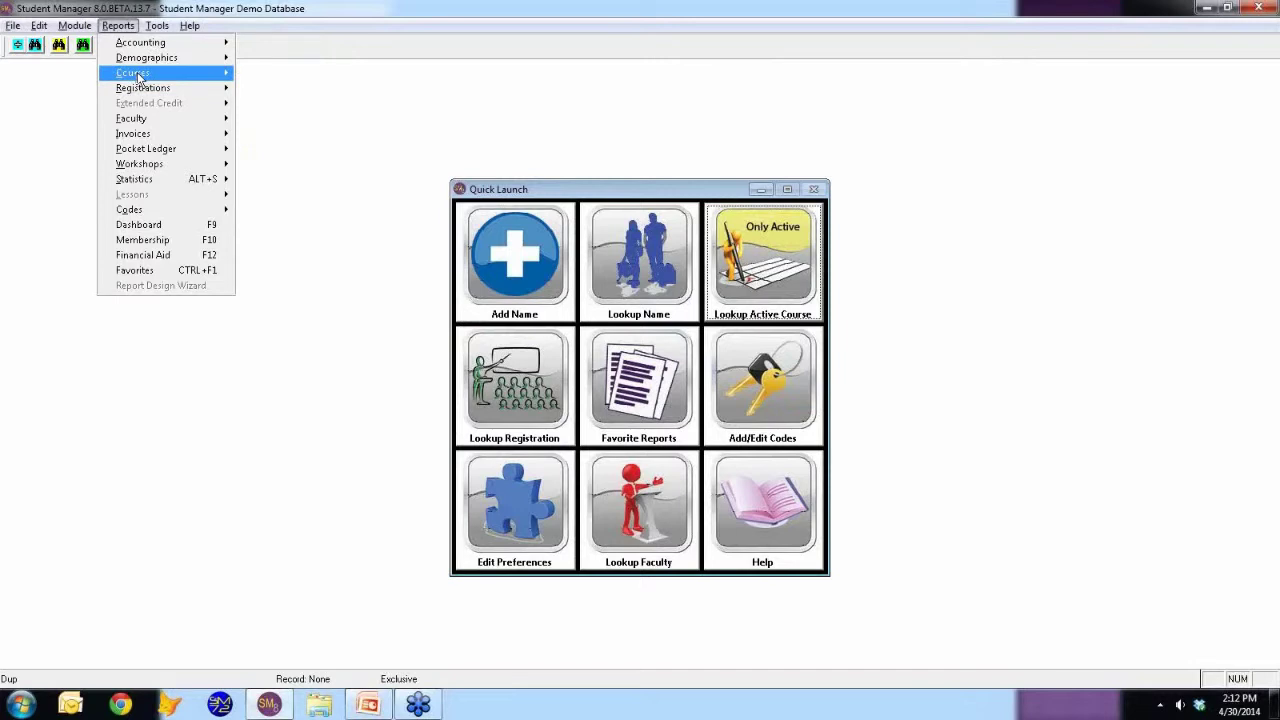
mouse_move(138, 79)
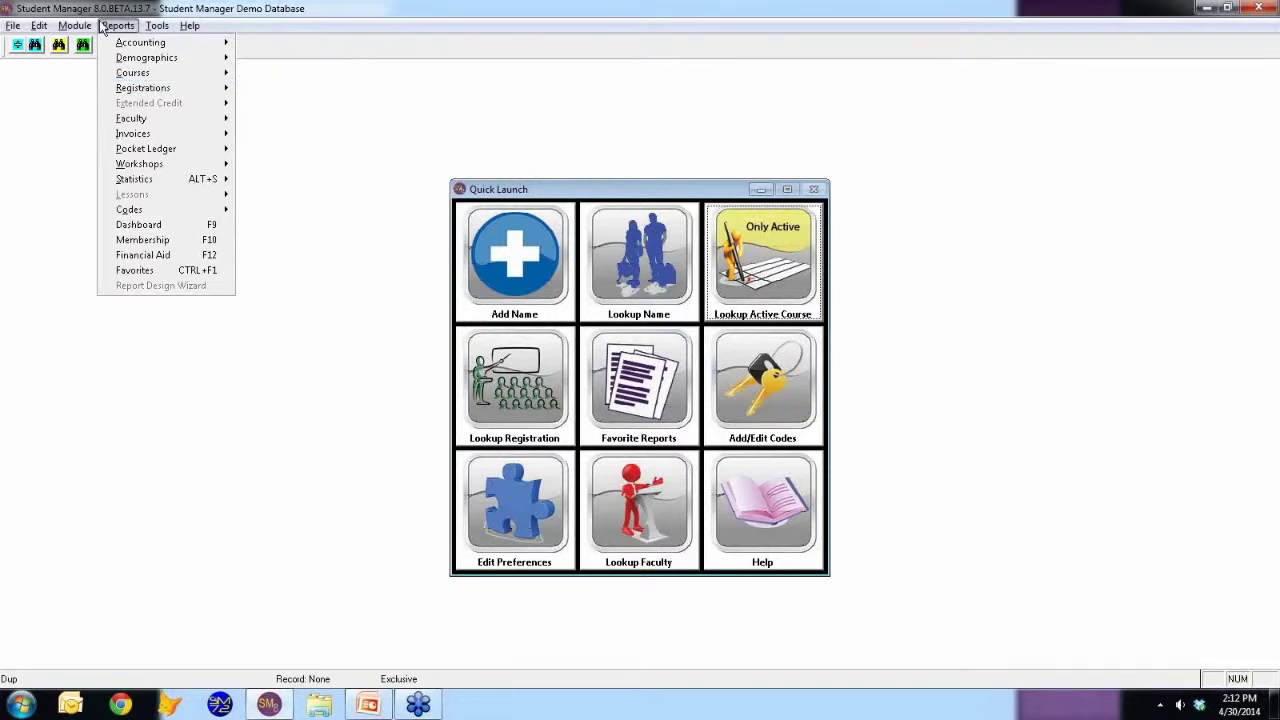
click(120, 30)
Open the favorite reports and set the query of report 2 to "Course Begin Date Is within a Range of Dates"
click(645, 400)
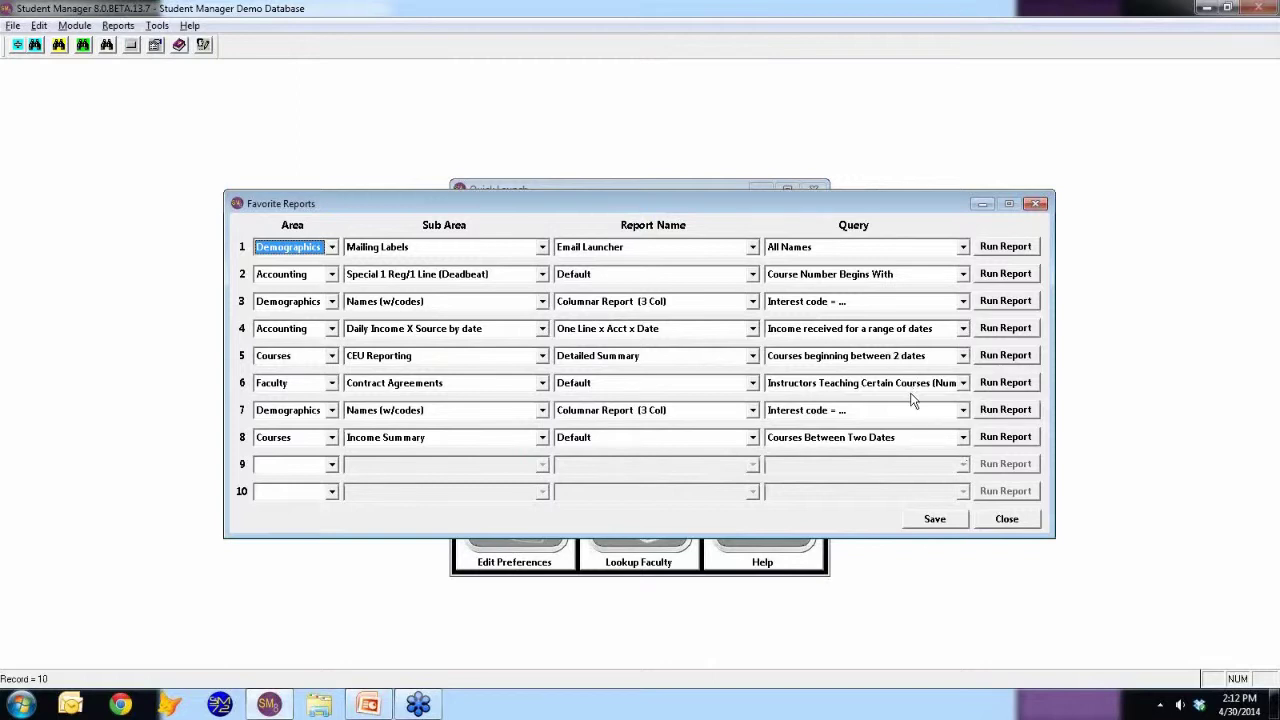
click(964, 275)
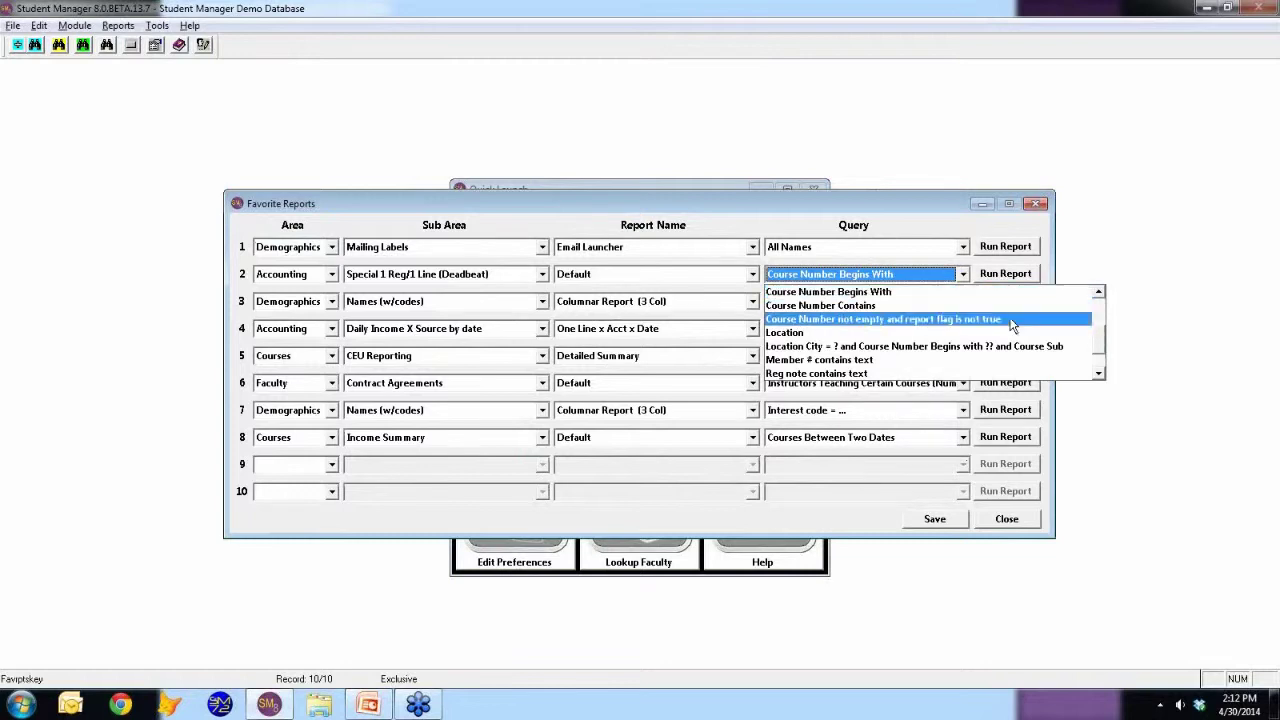
scroll(1098, 340, down, 3)
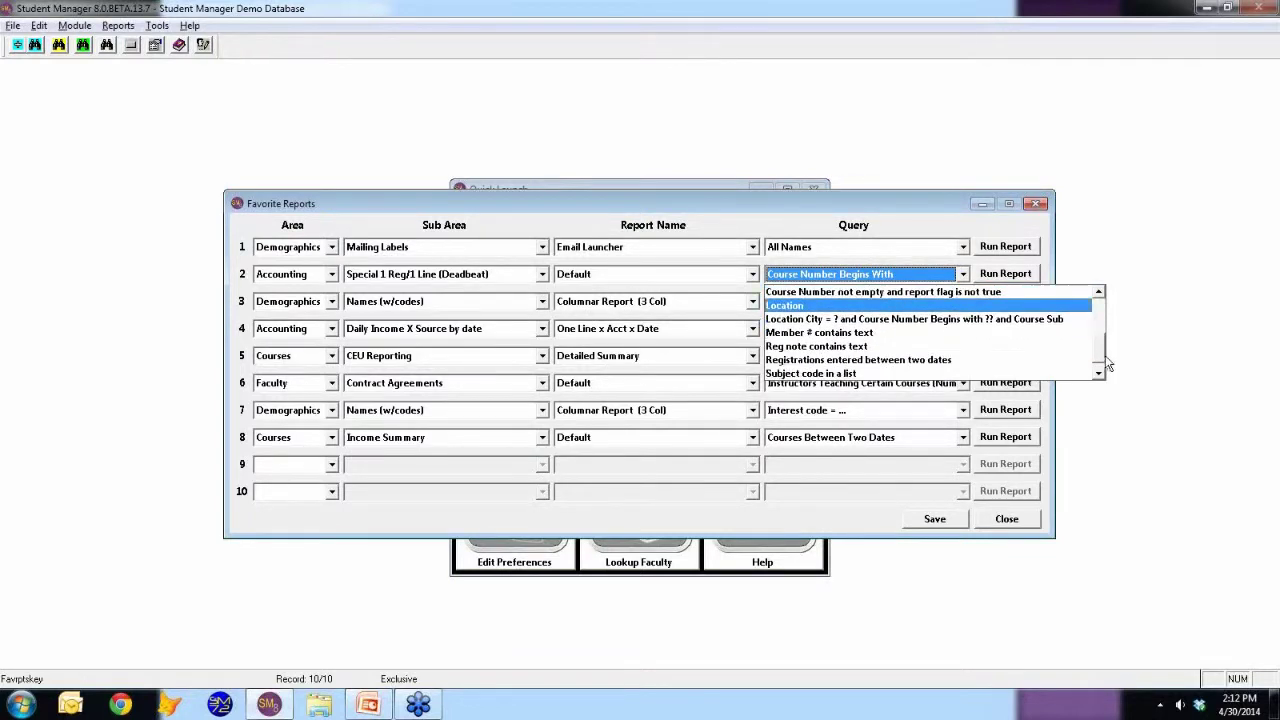
scroll(1106, 344, up, 5)
drag(1107, 345, 1104, 319)
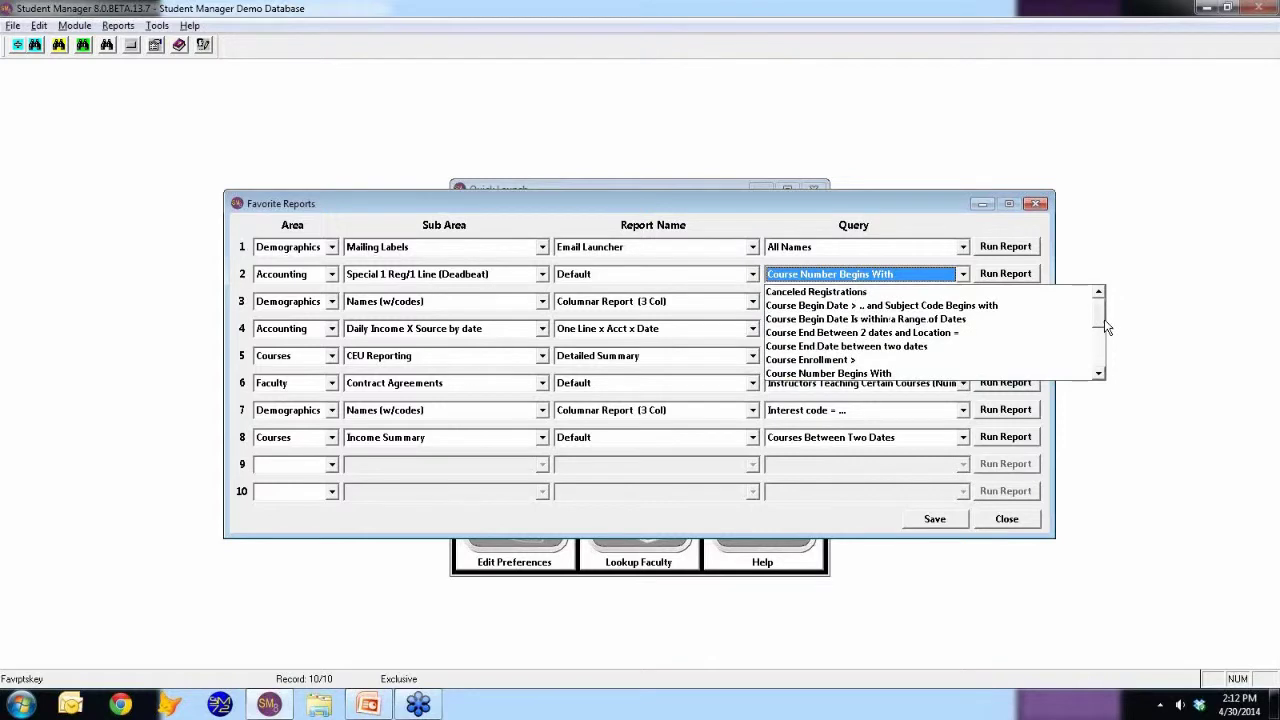
click(966, 318)
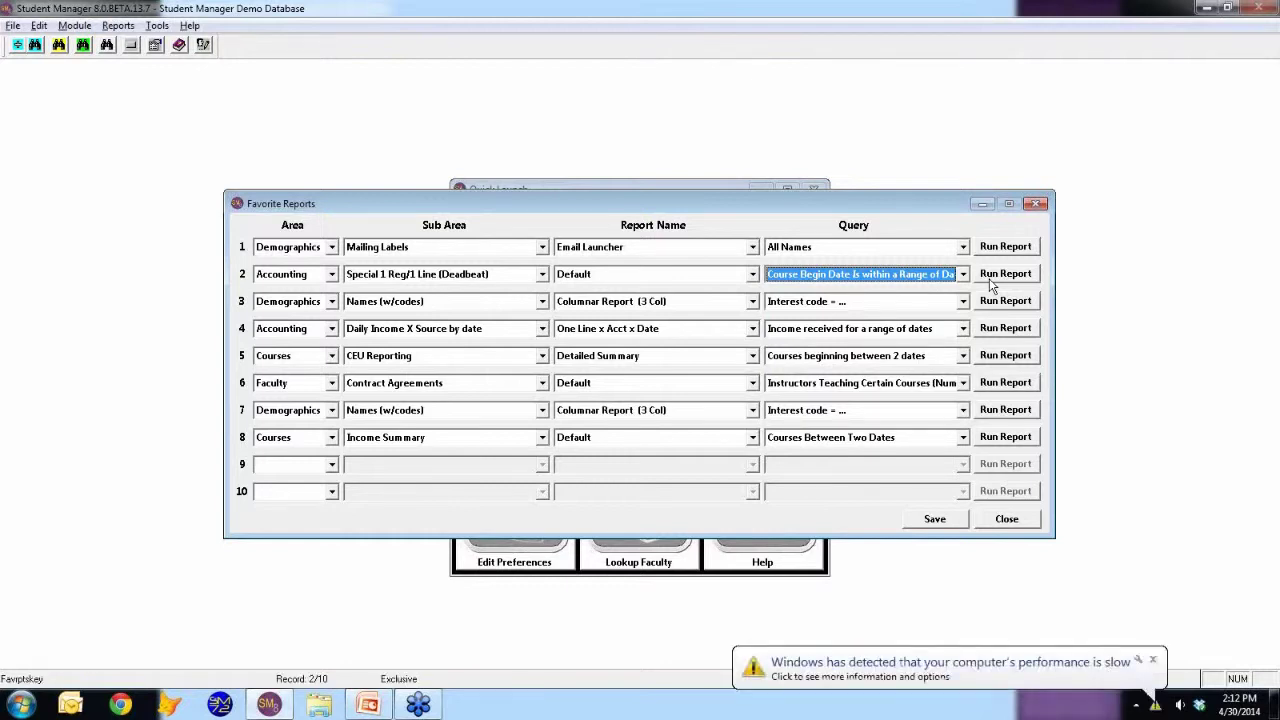
Run favorite report 2 as a screen preview and pick 01/01/2014 as the start of the course begin date range
click(996, 276)
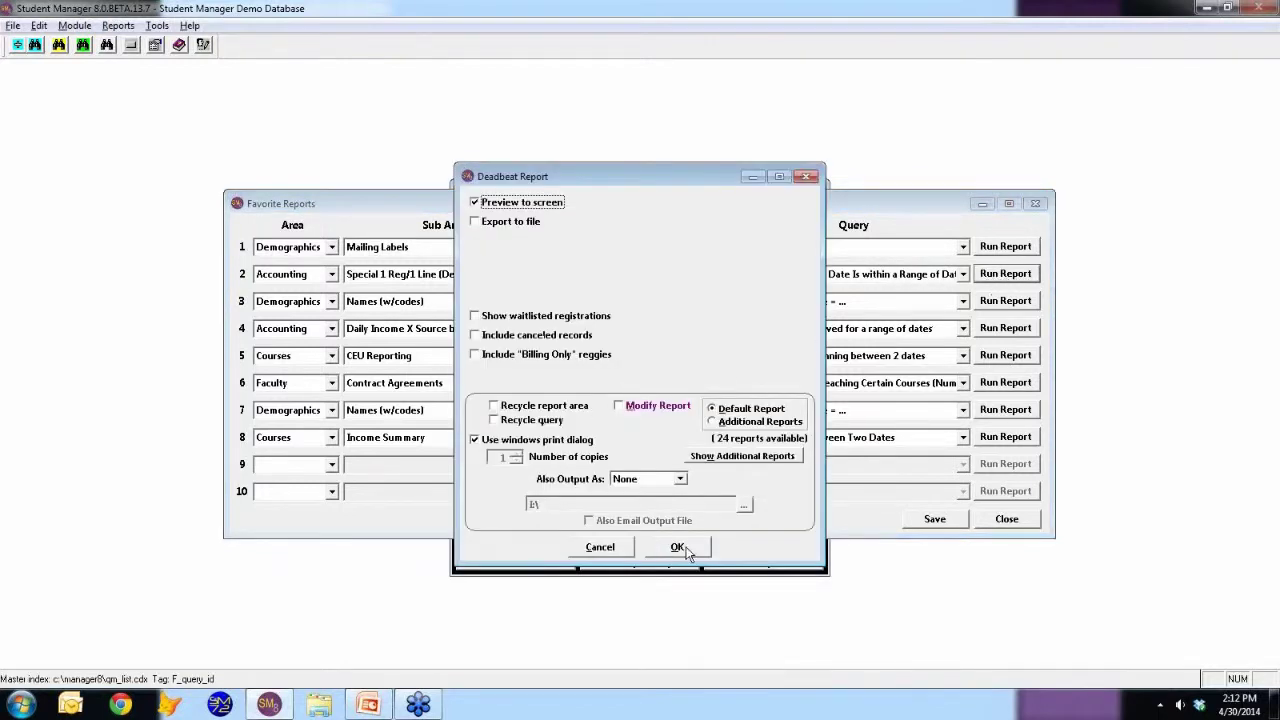
click(680, 548)
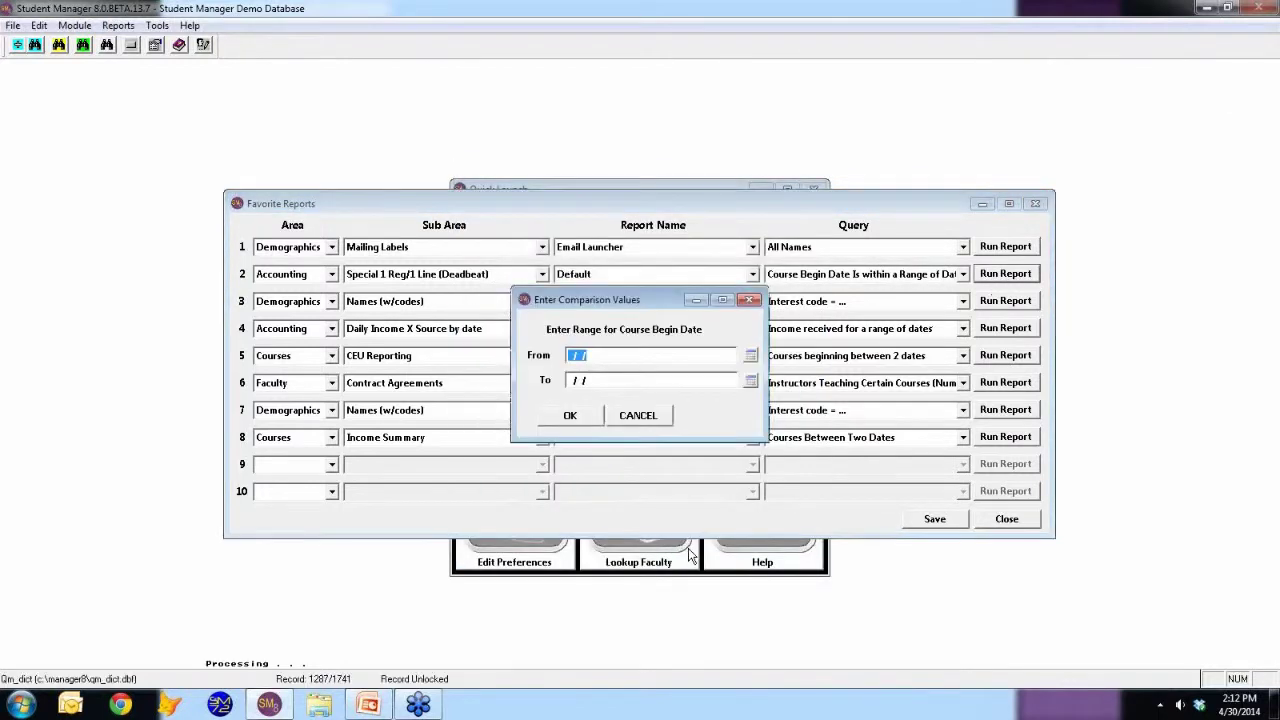
click(751, 357)
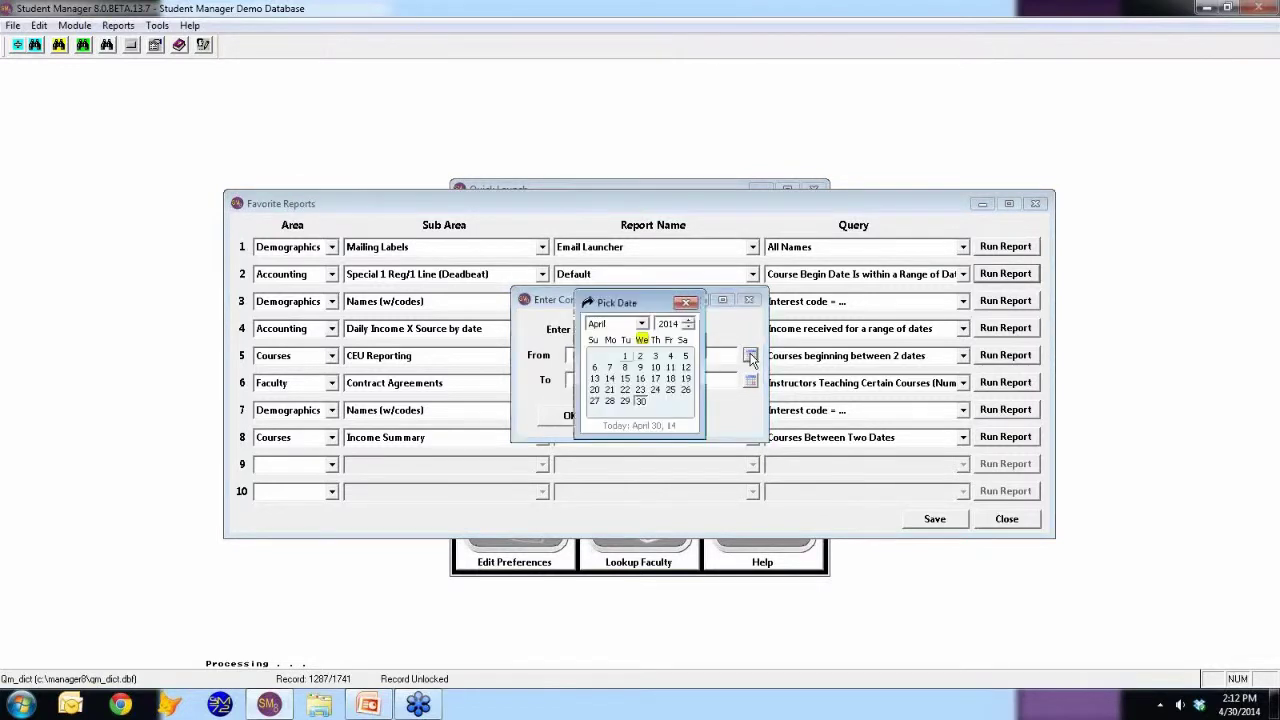
click(641, 324)
scroll(653, 345, up, 1)
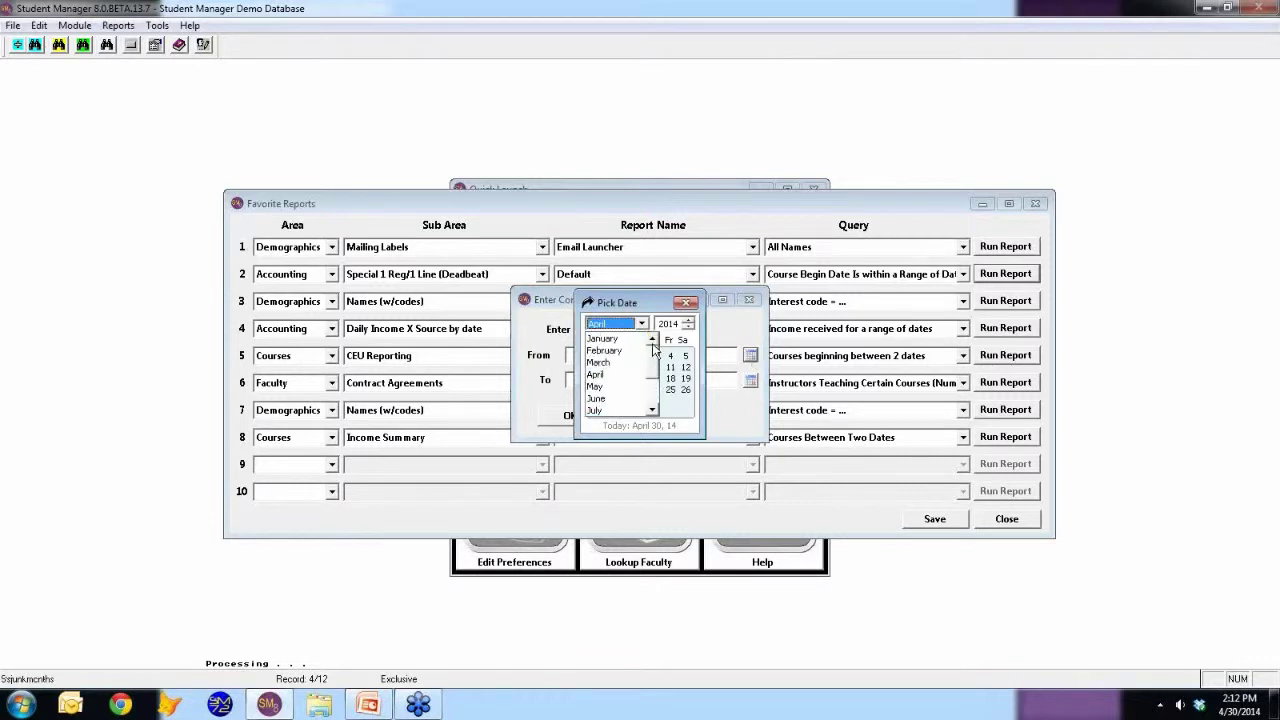
click(603, 339)
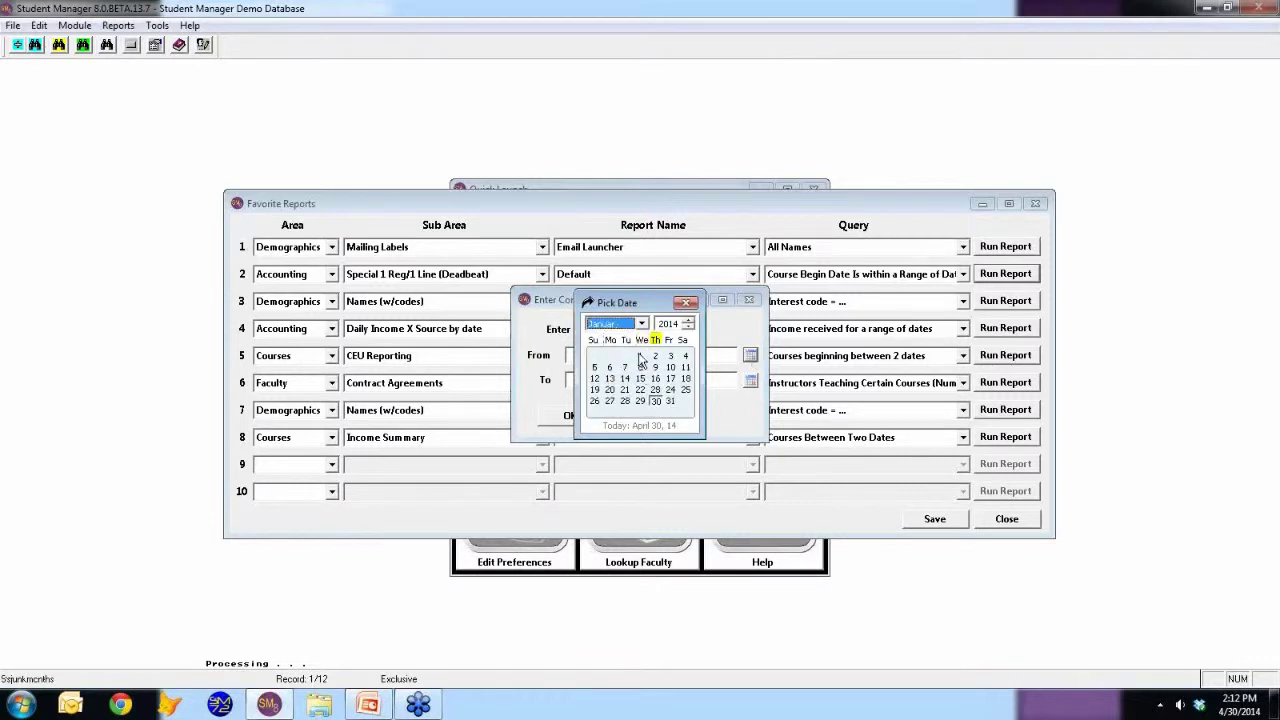
click(640, 357)
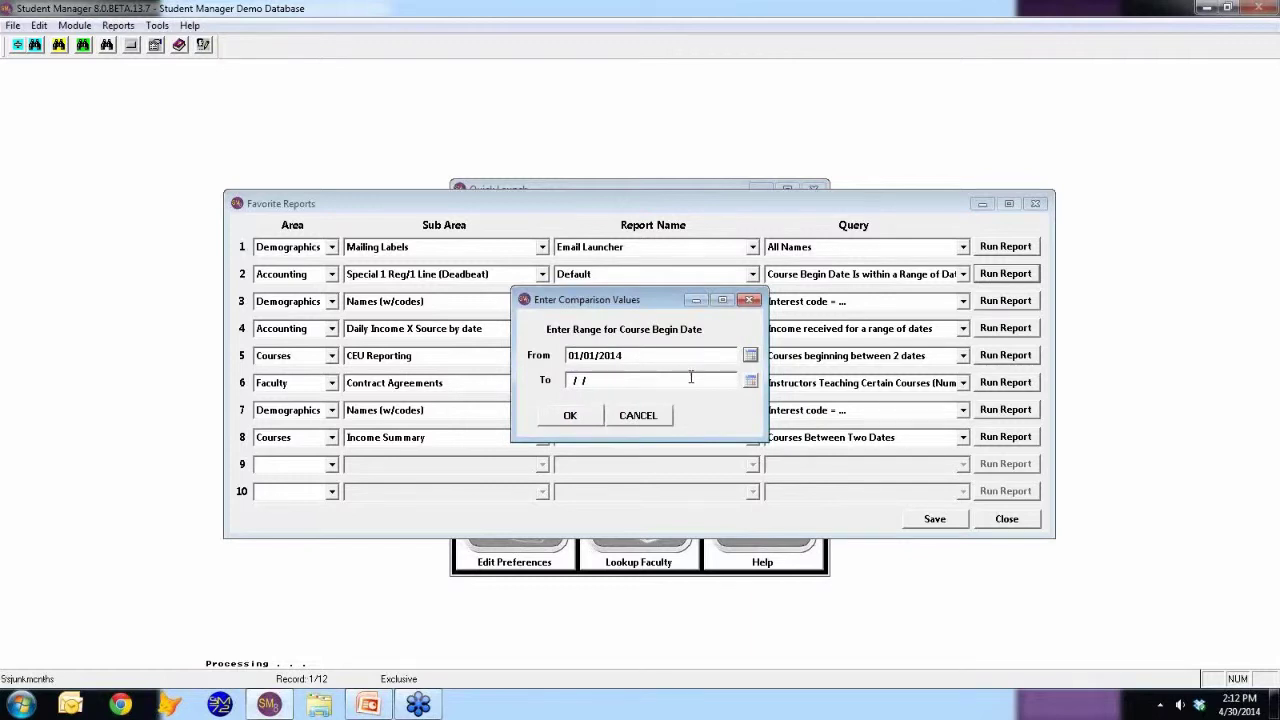
Pick 12/31/2014 as the end of the course begin date range and run the report with automatically created DUE and PAID amounts
click(751, 380)
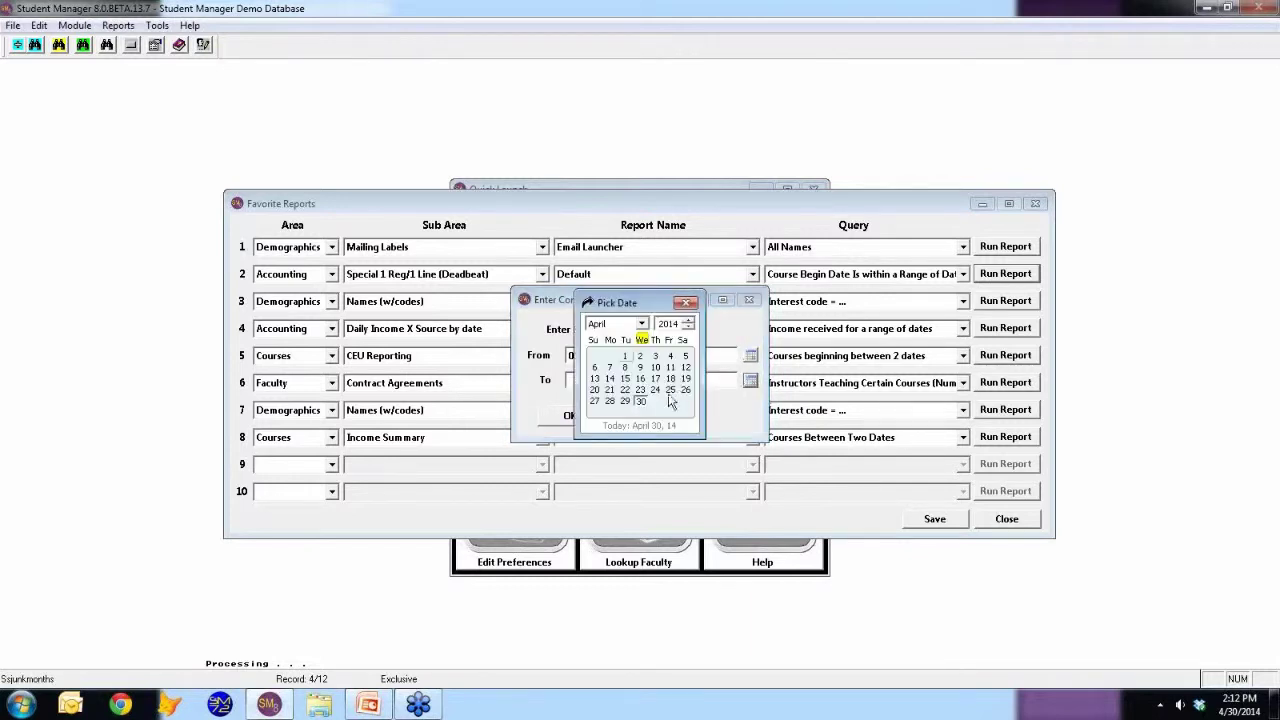
click(641, 323)
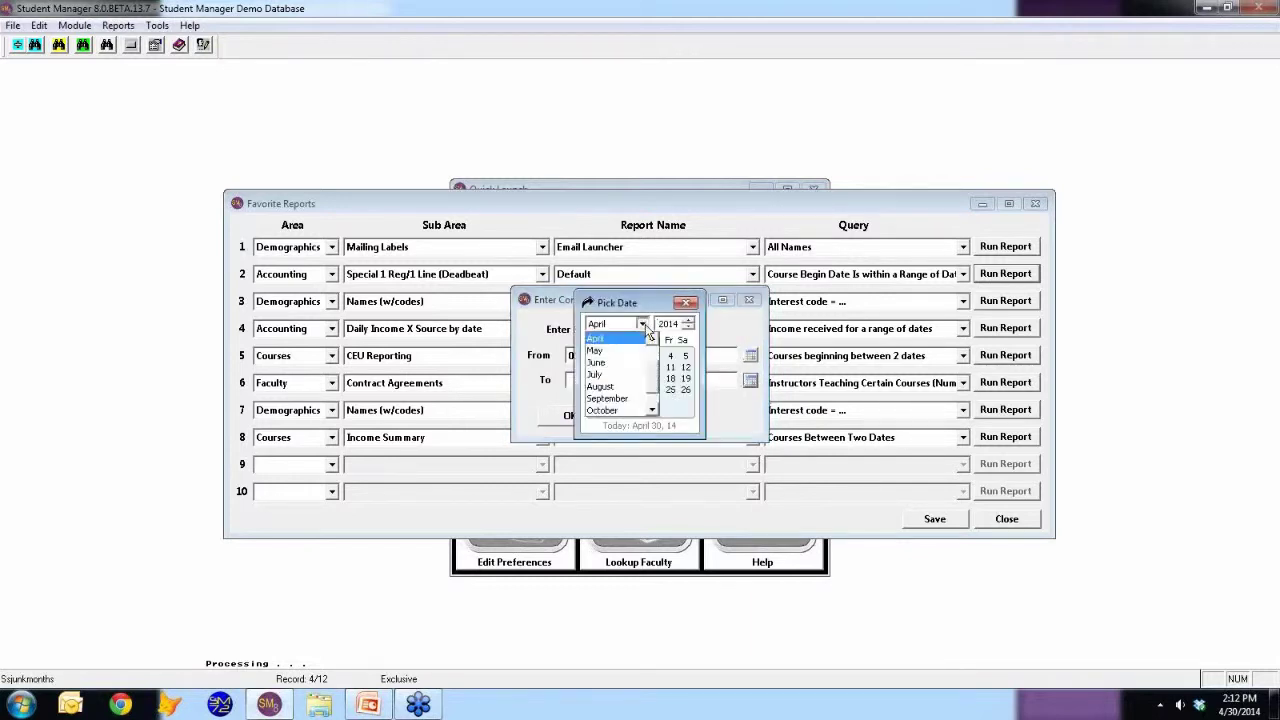
scroll(652, 401, down, 2)
click(643, 409)
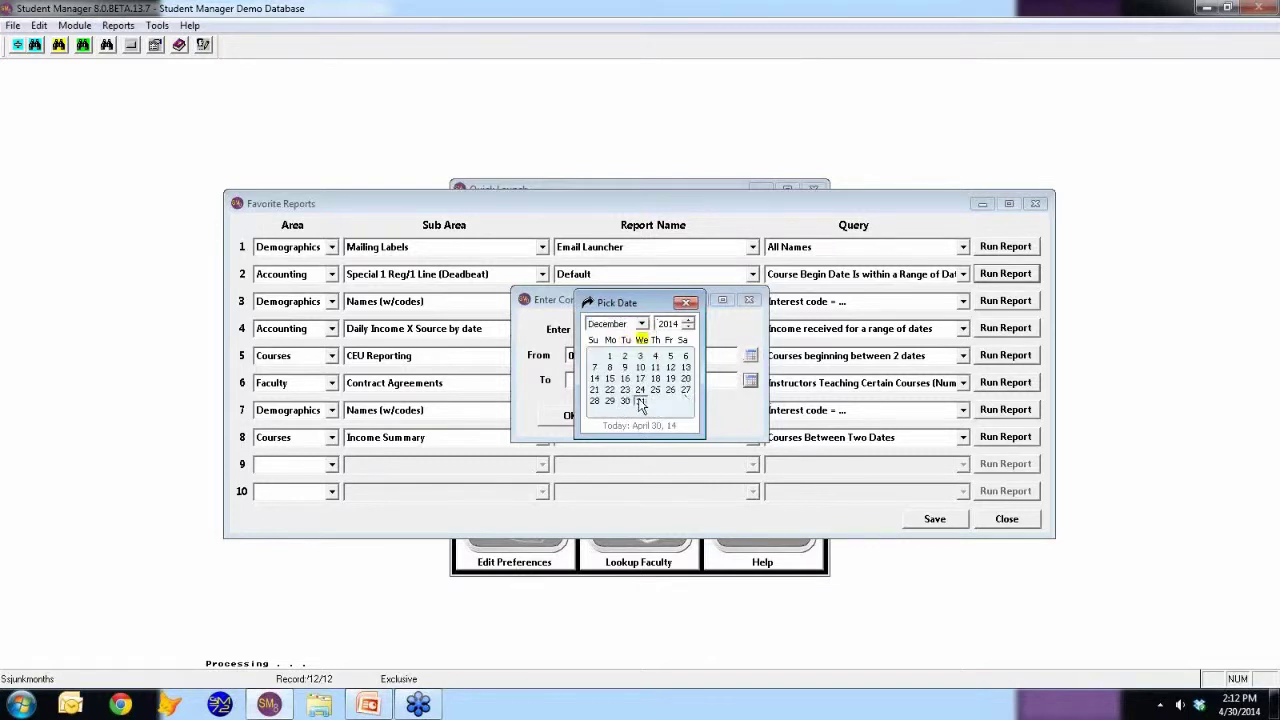
click(640, 401)
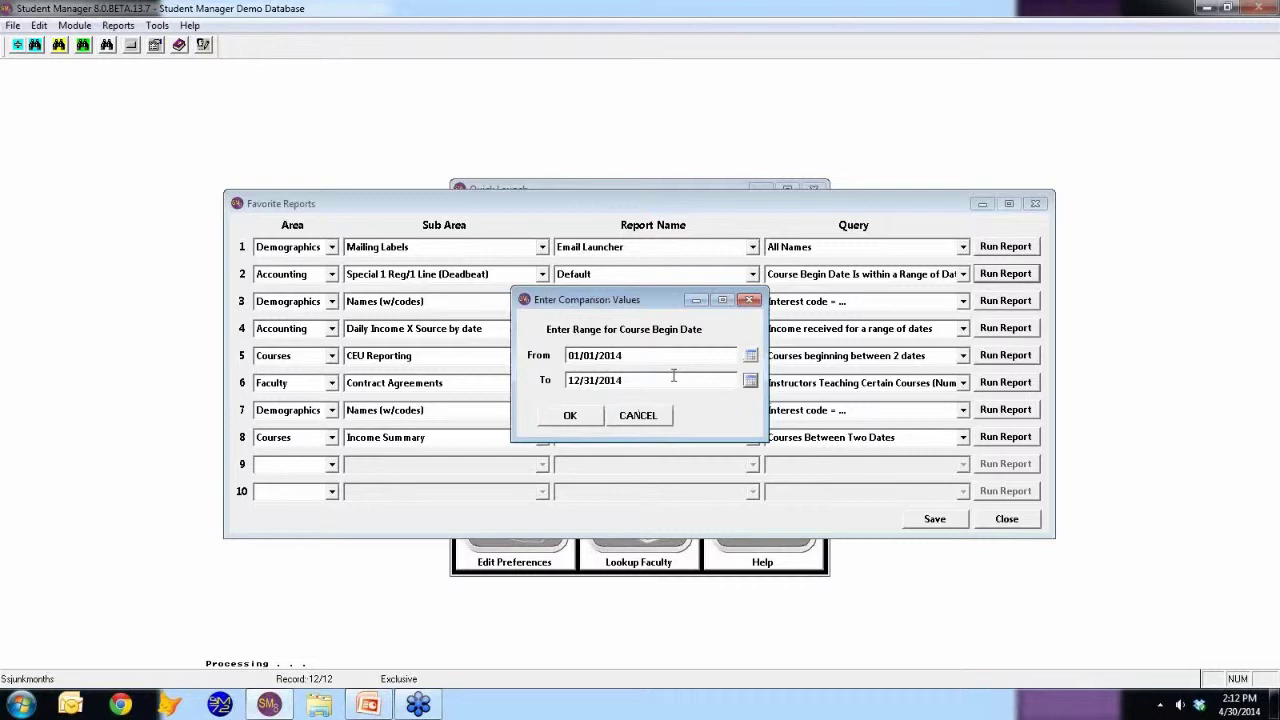
click(568, 417)
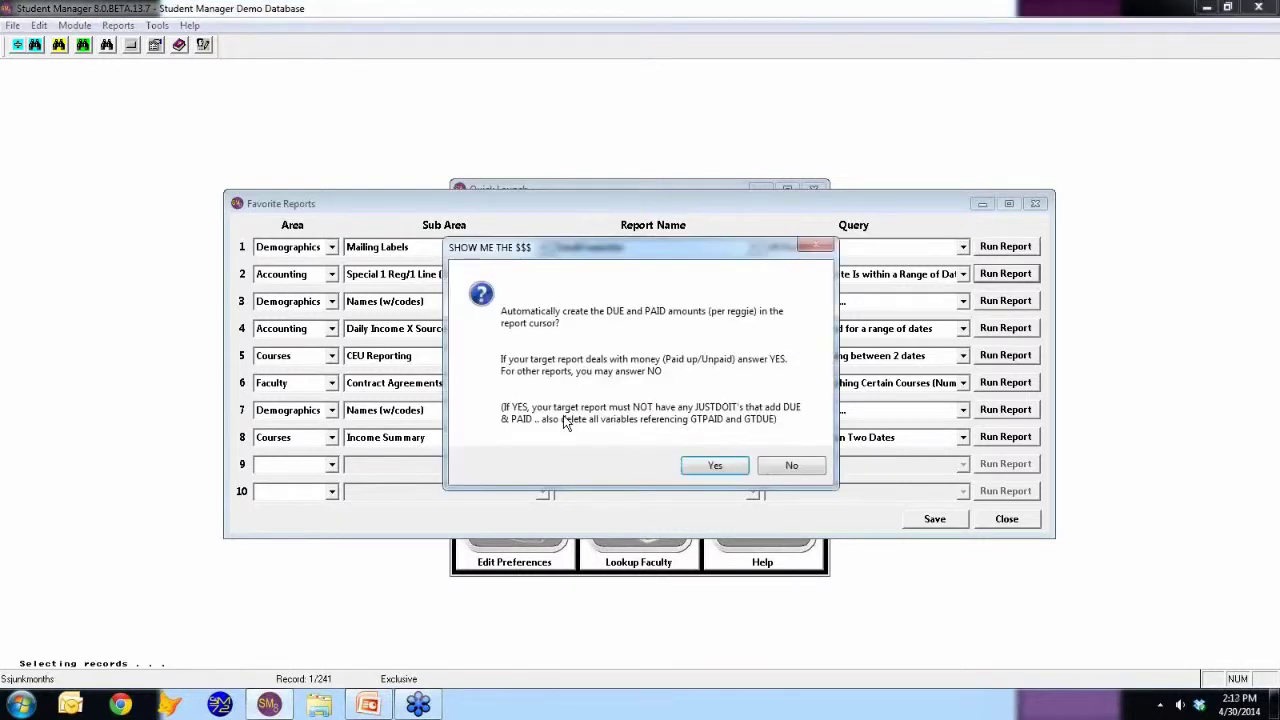
key(Return)
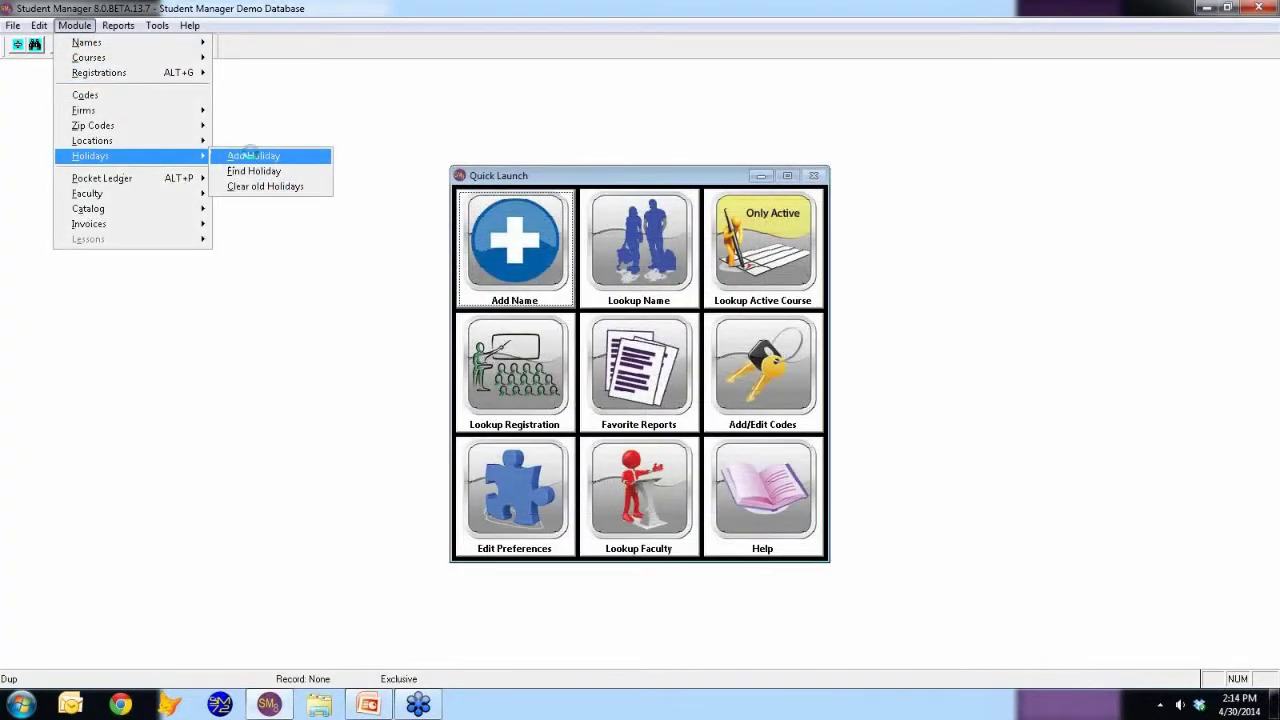
Add a new holiday and pick 11/26/2014 as its start date from the calendar
click(250, 155)
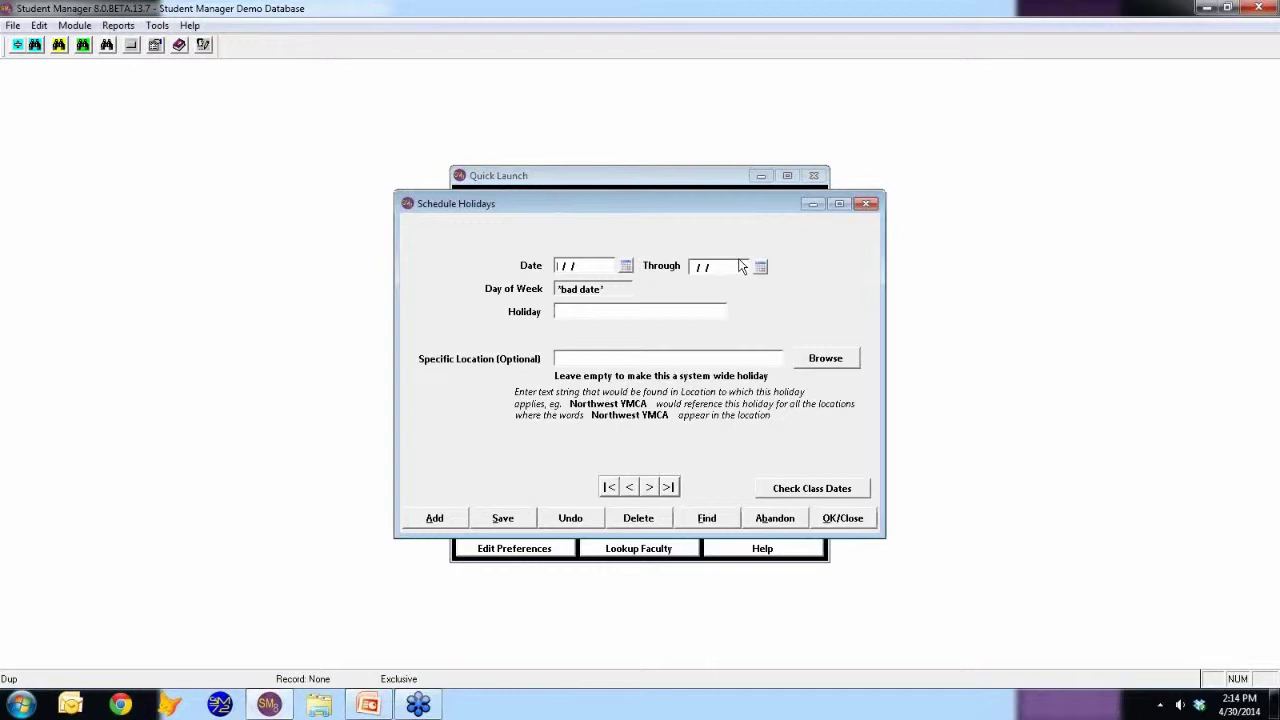
click(625, 267)
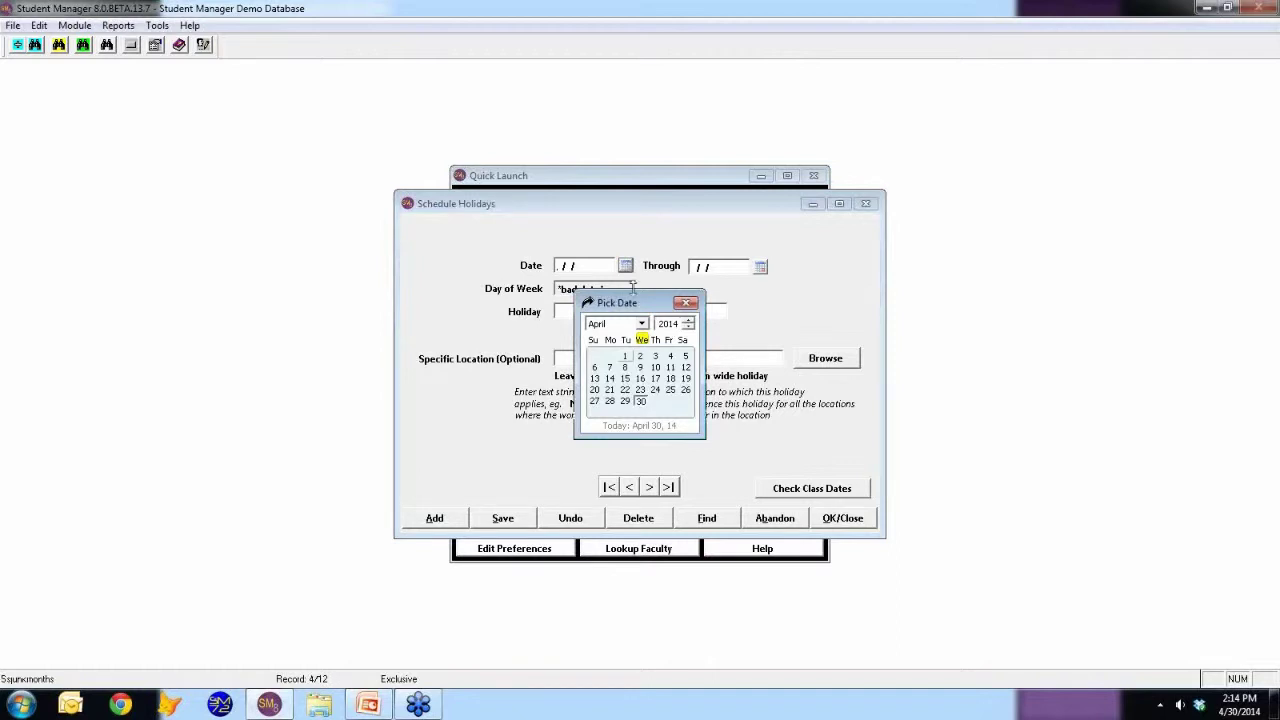
click(642, 324)
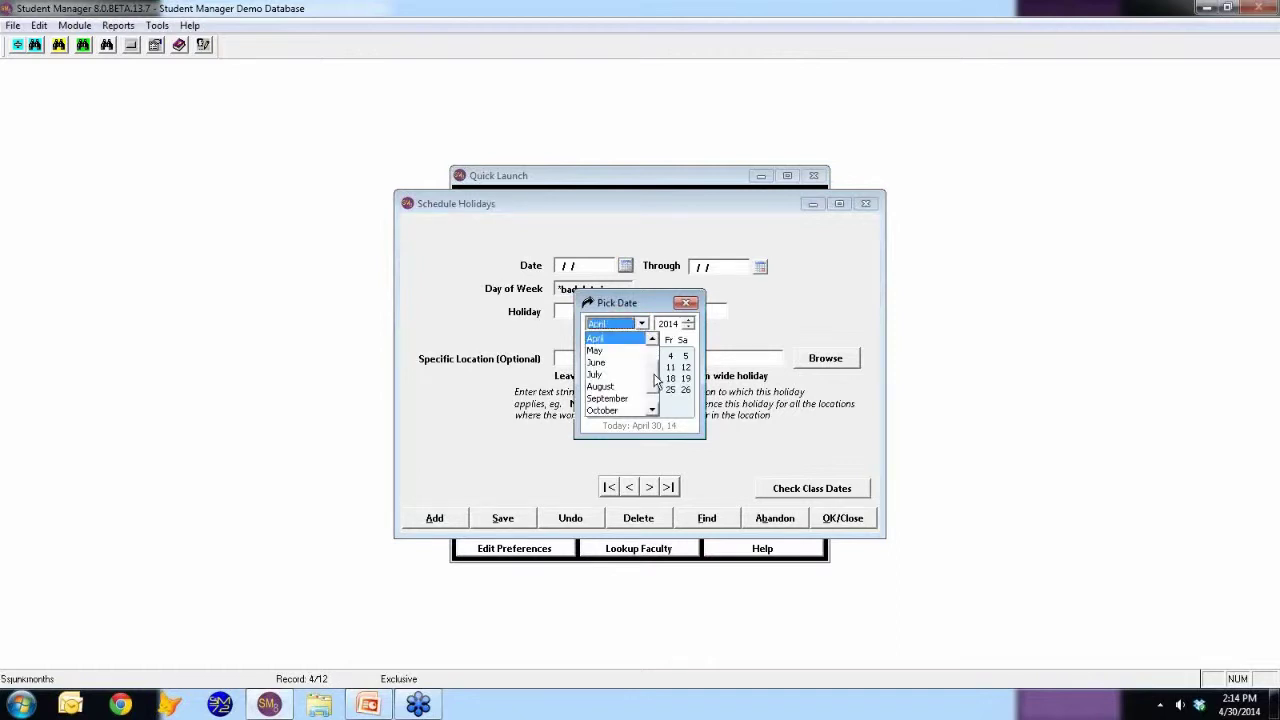
scroll(651, 377, down, 1)
click(615, 399)
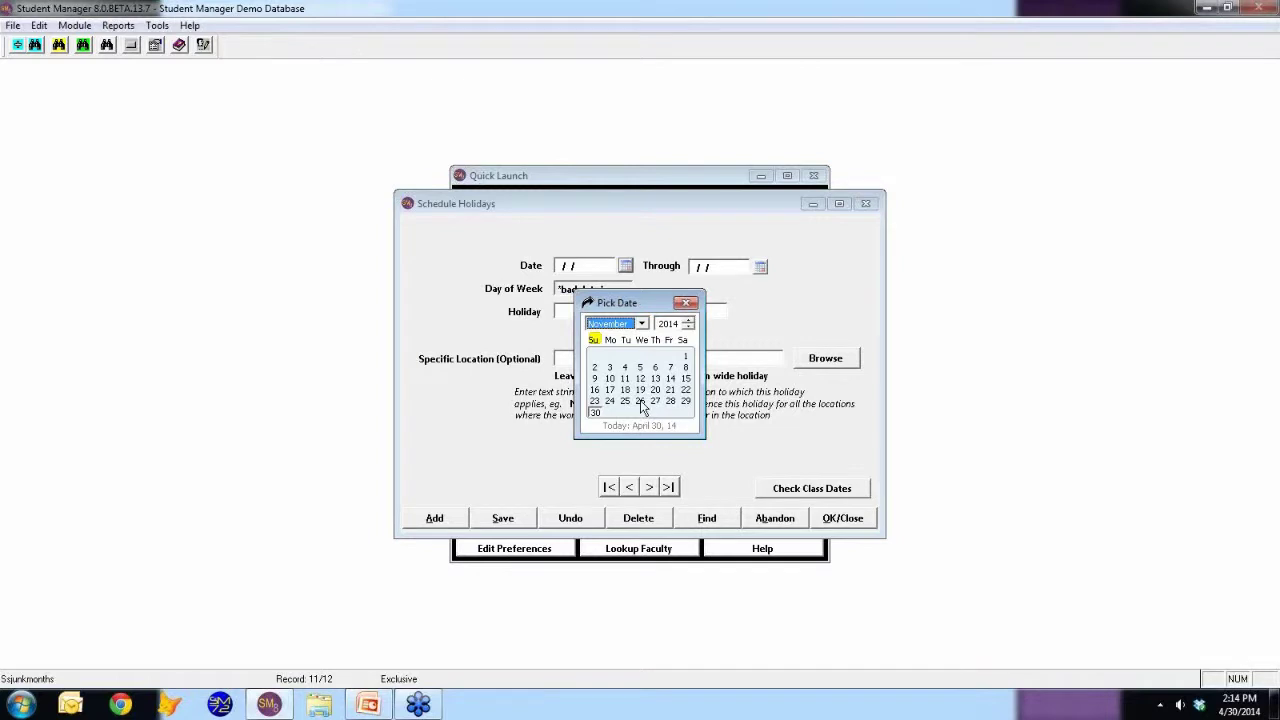
click(641, 402)
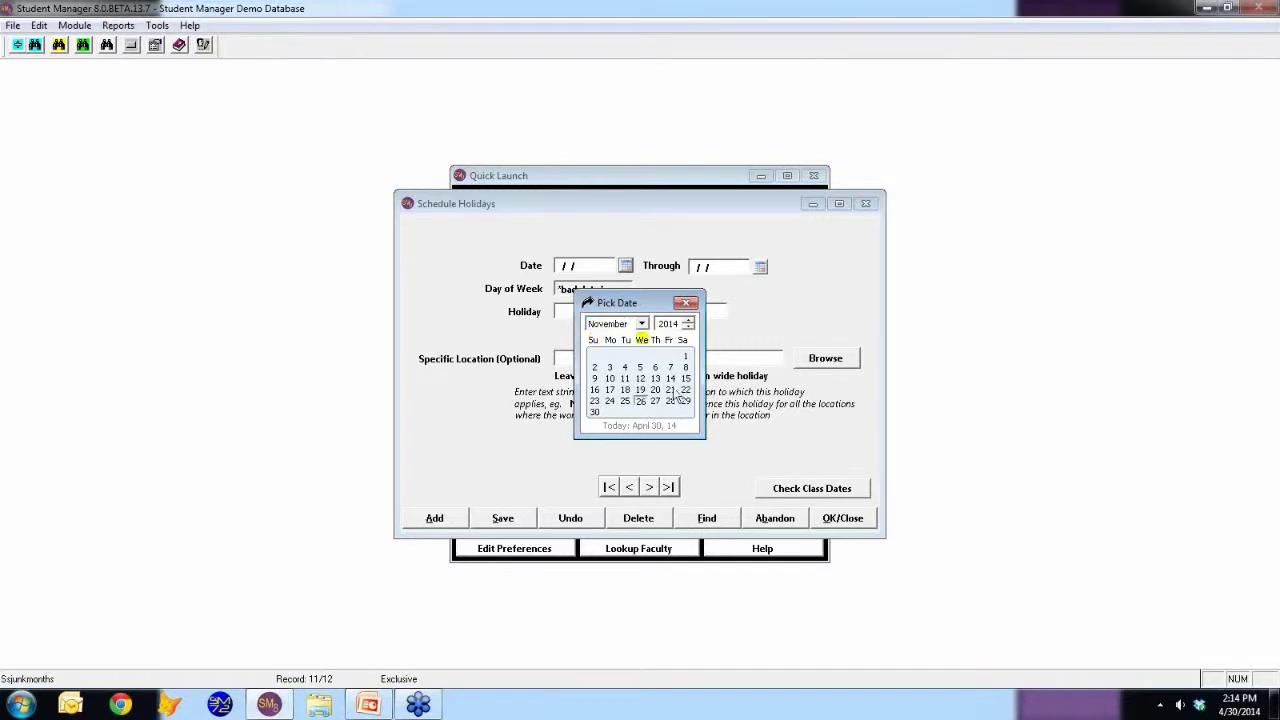
double_click(641, 402)
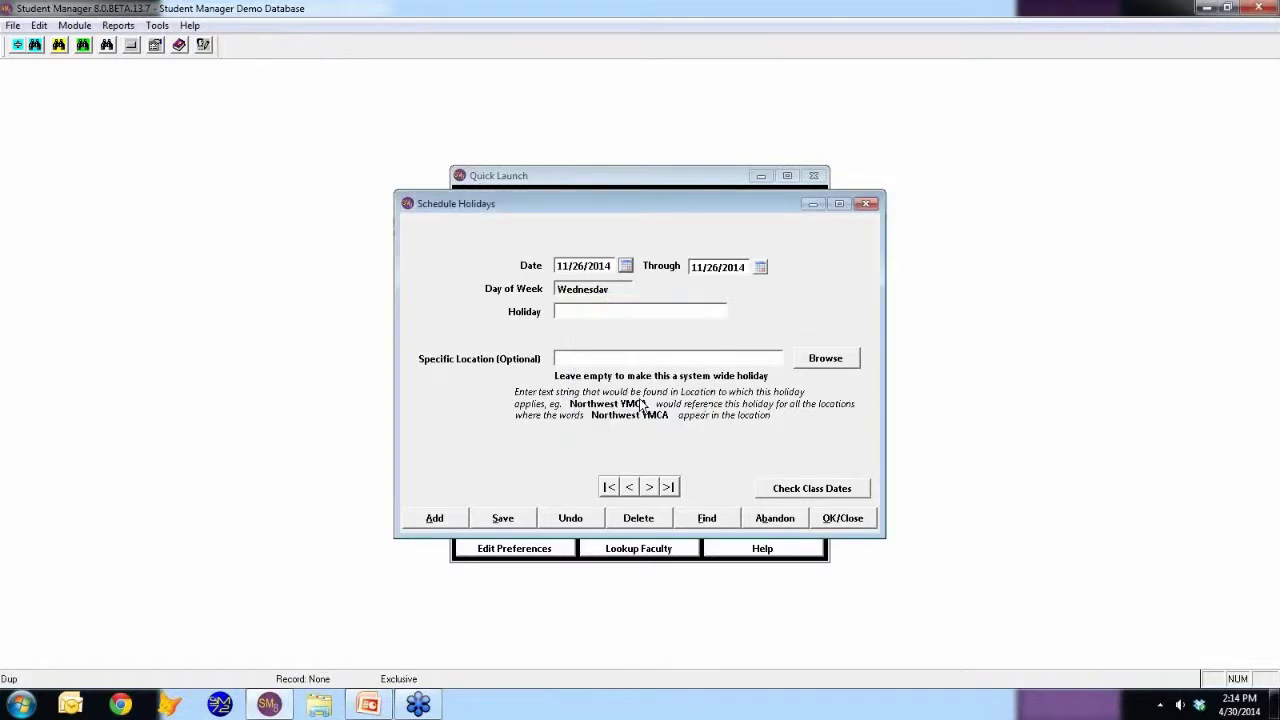
Set the holiday's through date to 11/28/2014 with the calendar picker and name the holiday Thanksgiving
click(760, 267)
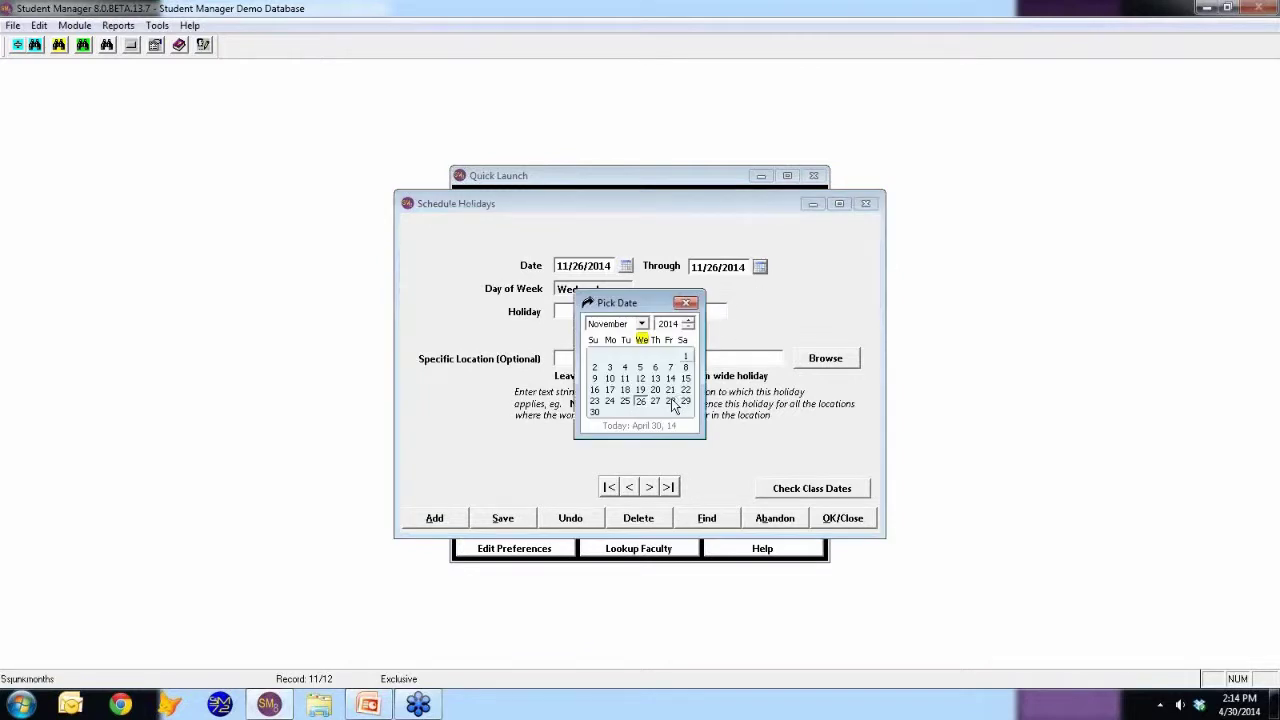
click(671, 401)
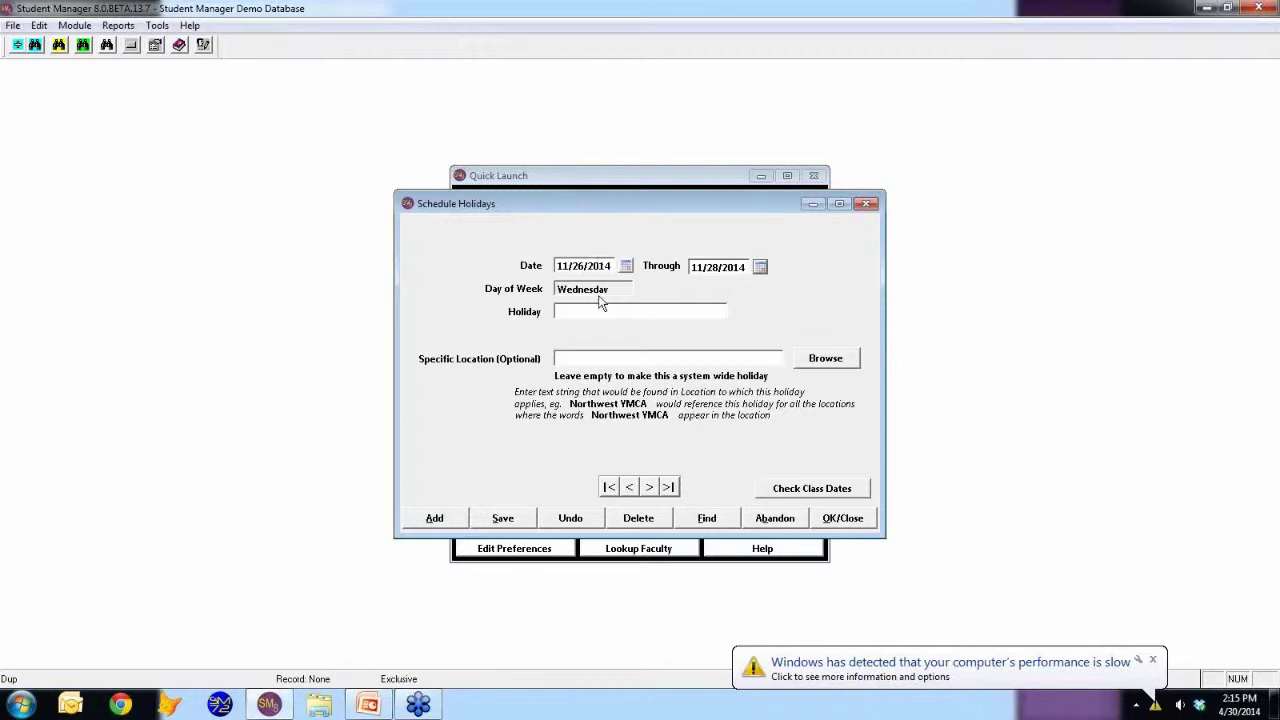
click(585, 310)
text(Thanksgi)
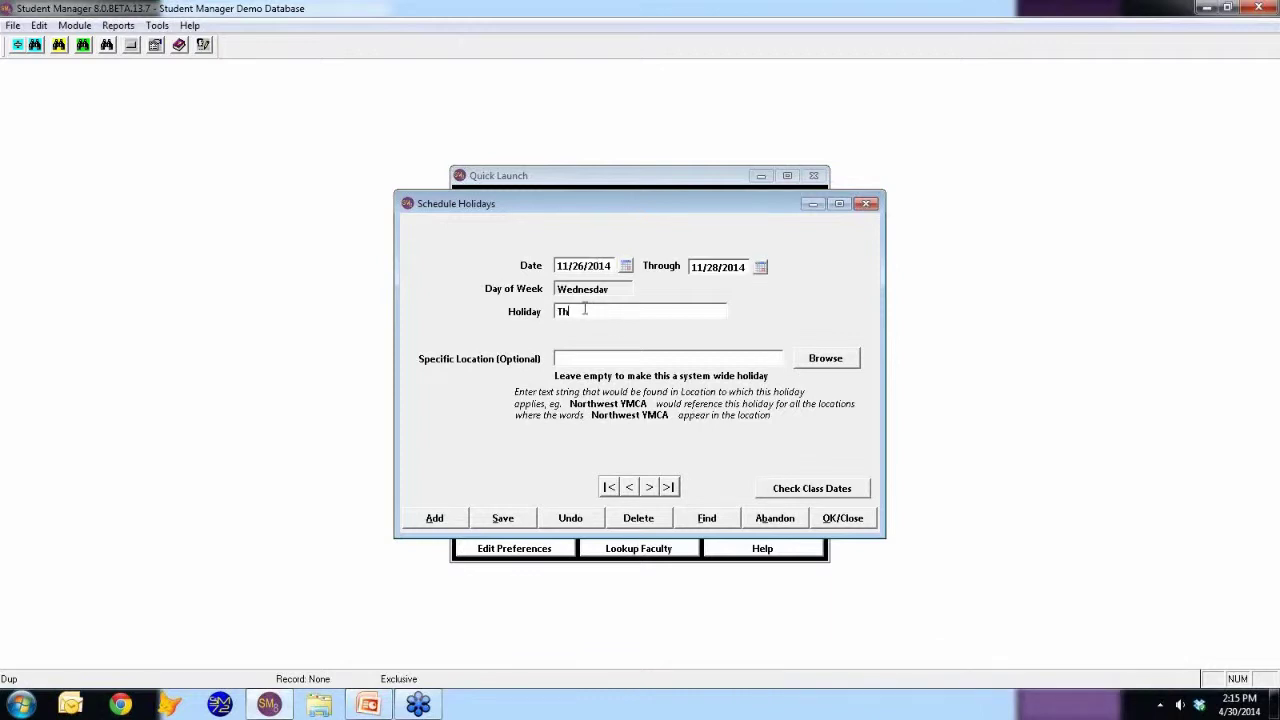
text(ving)
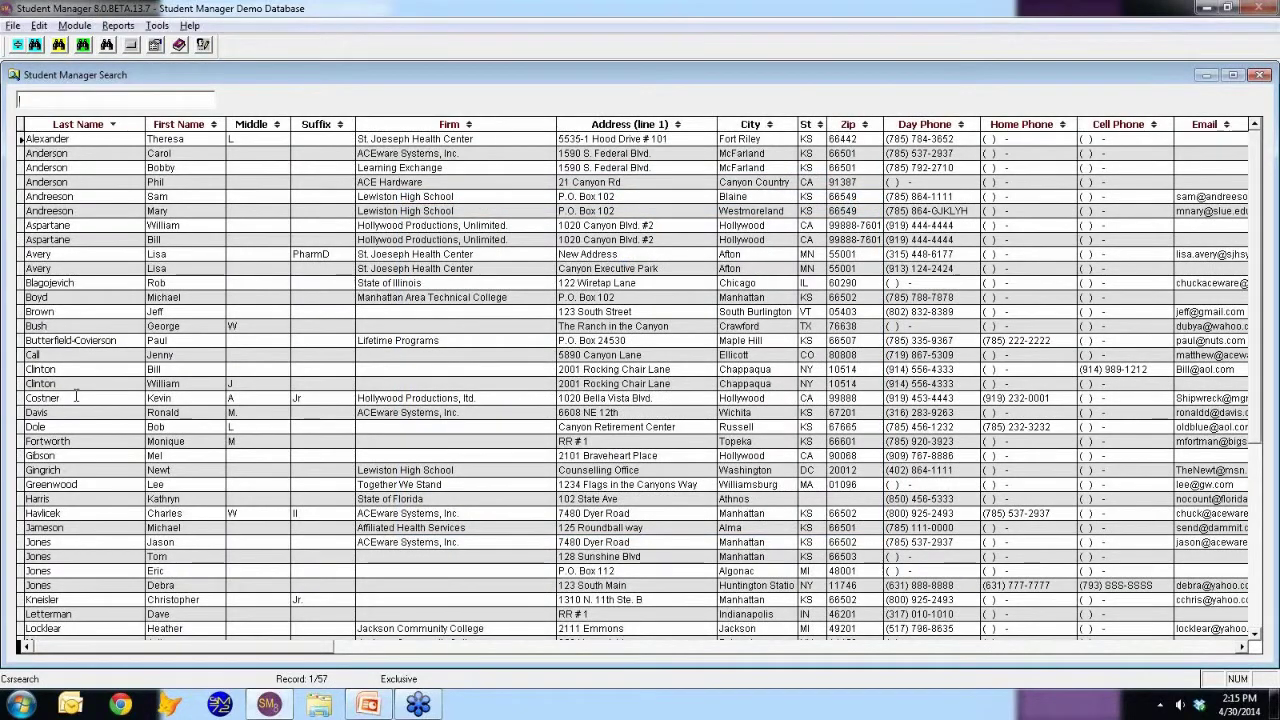
Open the name record of the Hollywood Productions, ltd. contact and apply the Special tool's Make Instruct function
double_click(76, 397)
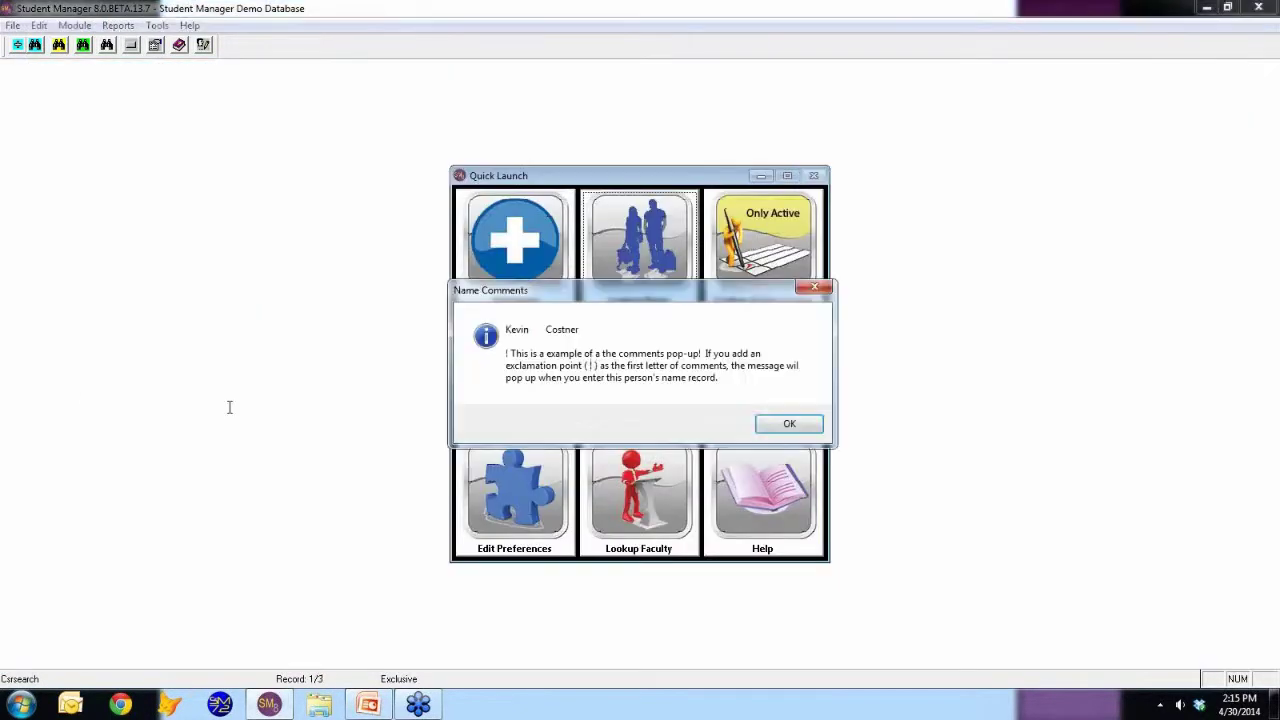
click(787, 423)
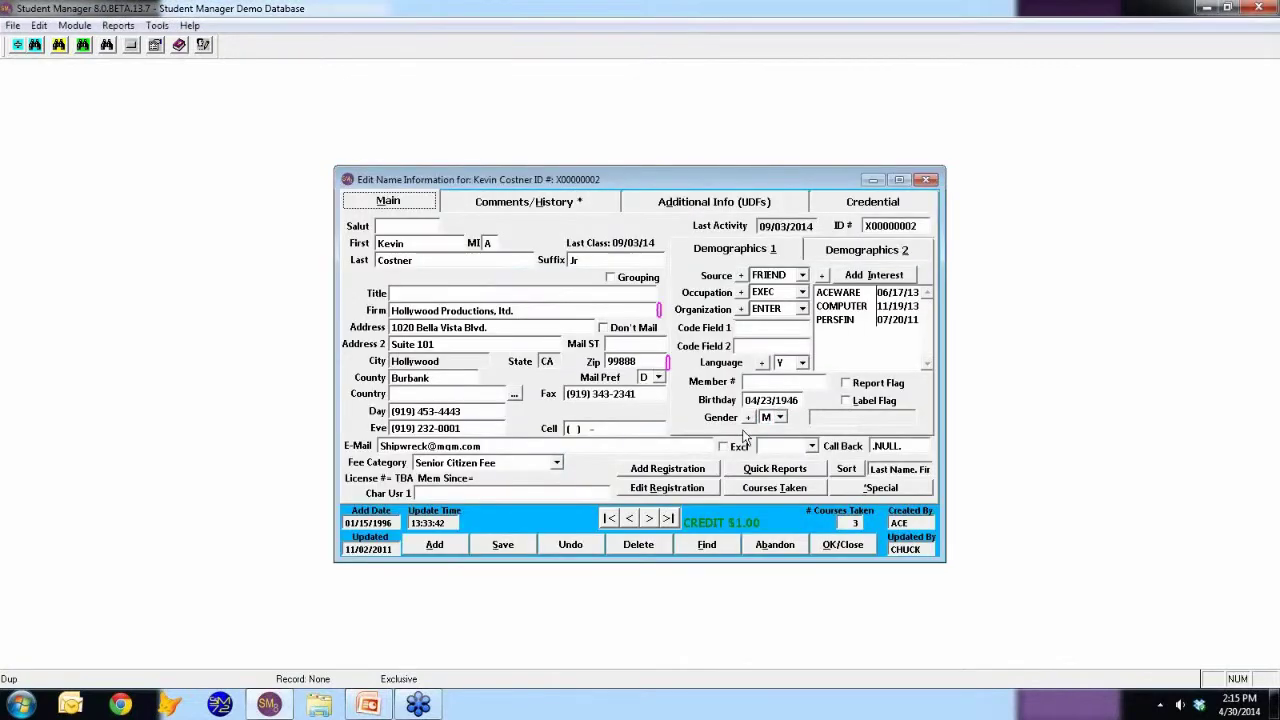
click(925, 496)
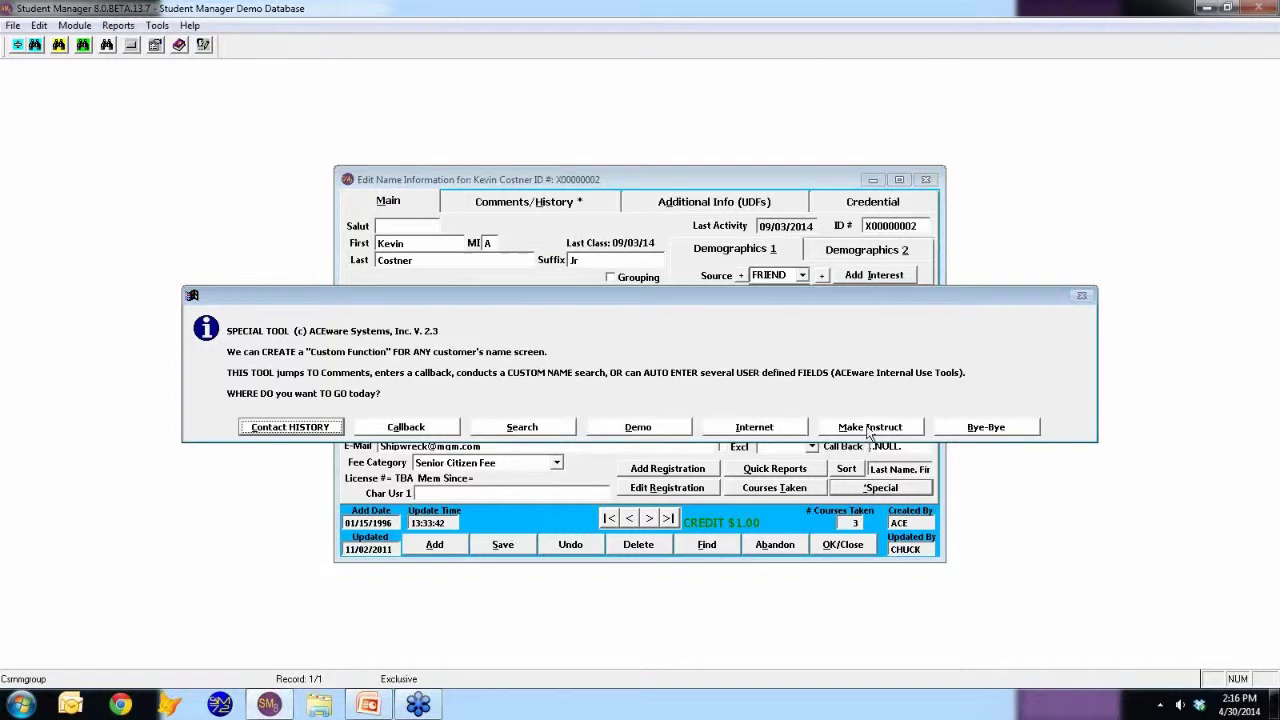
click(869, 430)
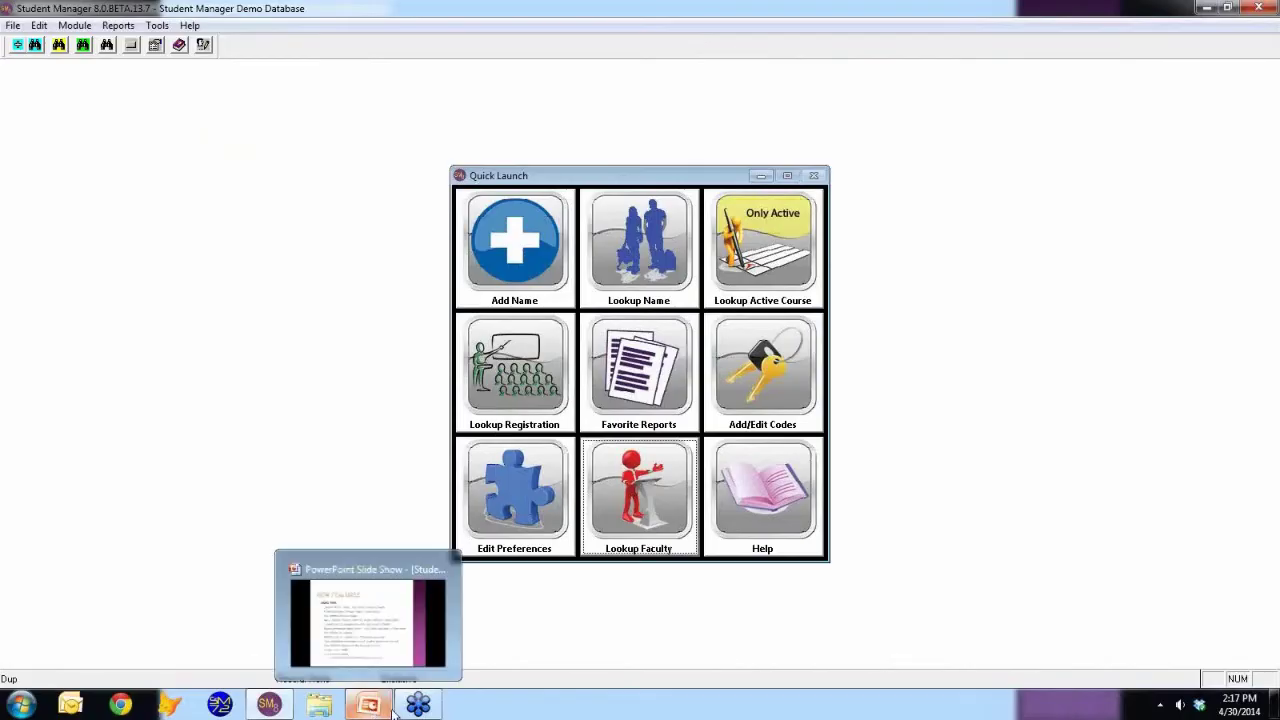
Examine the UDF display lines for the name screen in the Names preferences
click(528, 512)
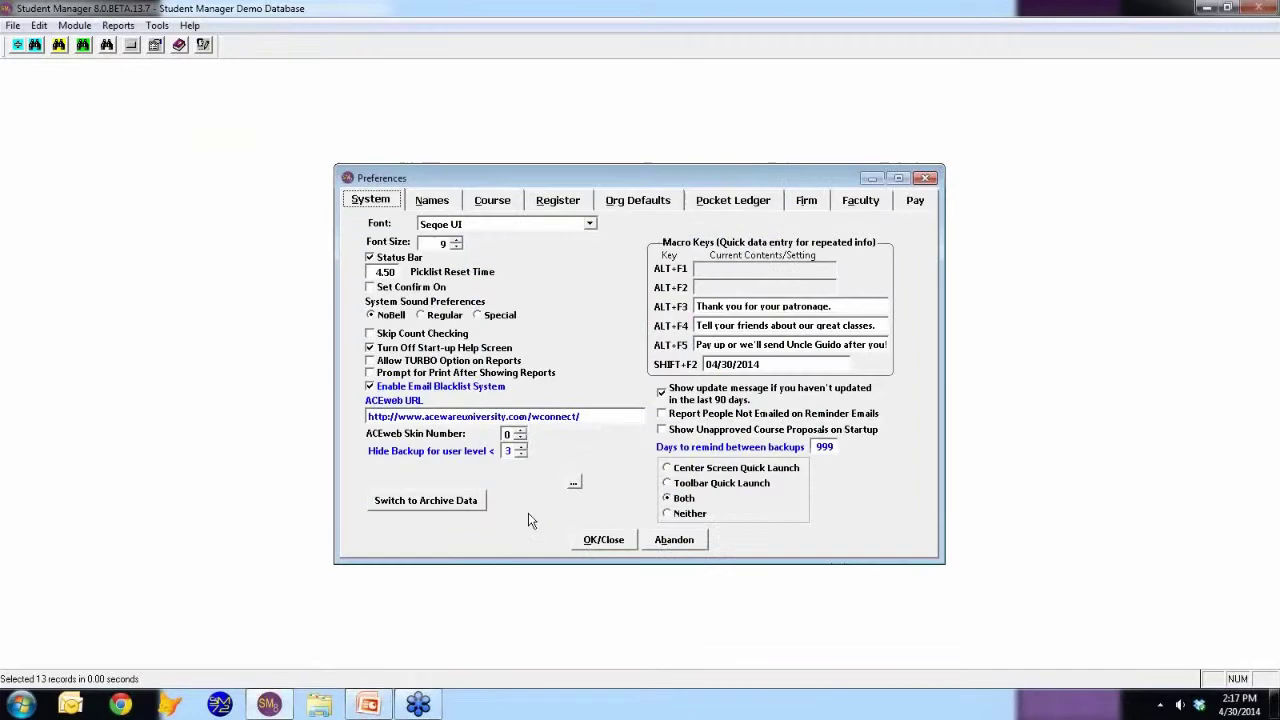
click(426, 199)
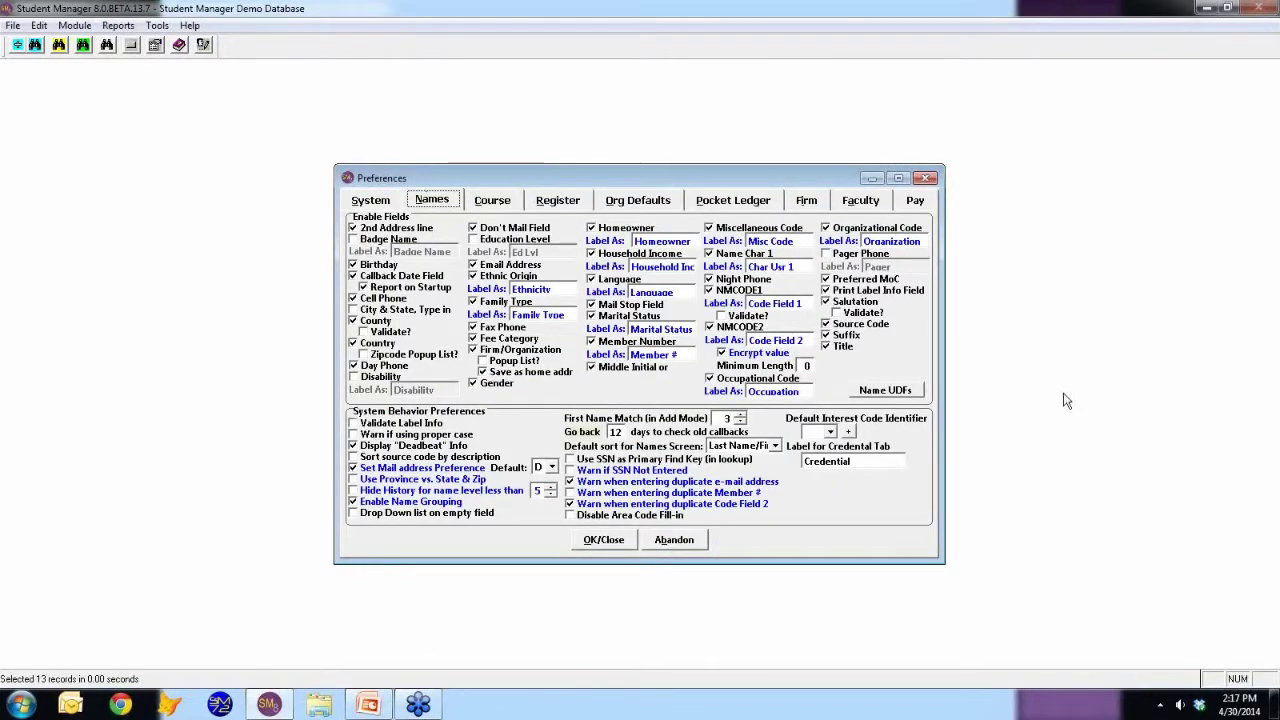
click(885, 392)
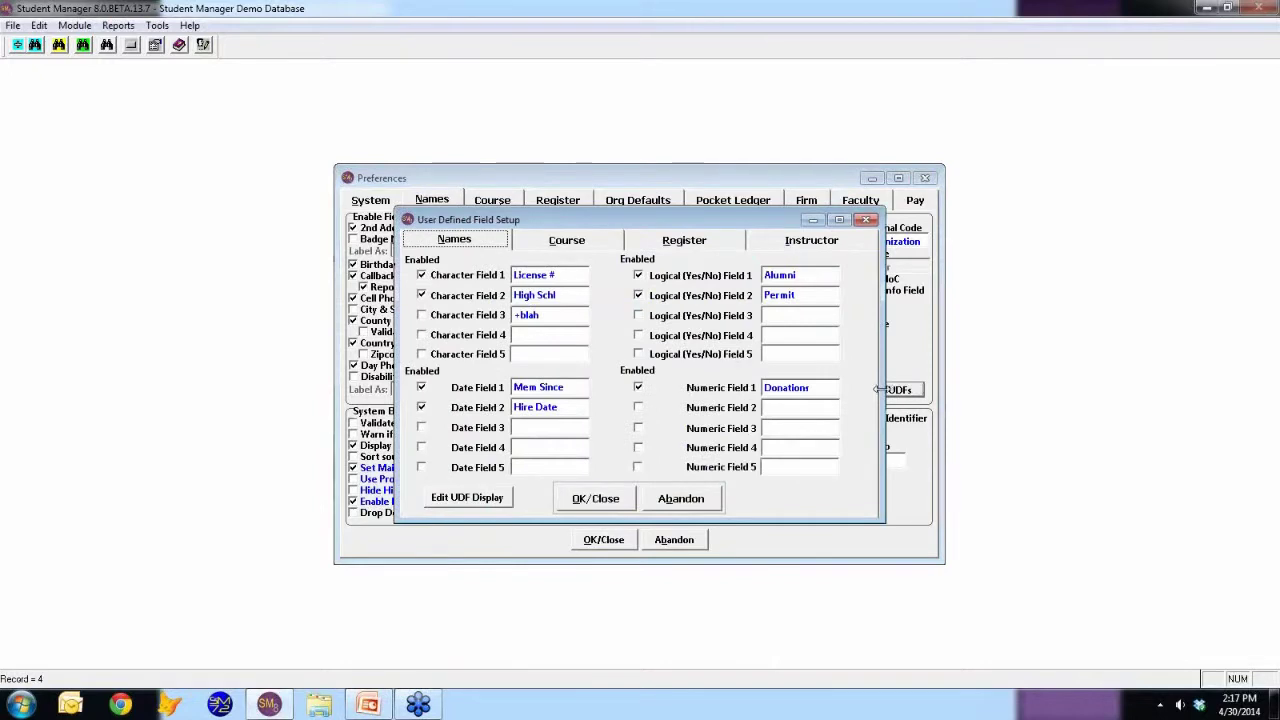
click(485, 498)
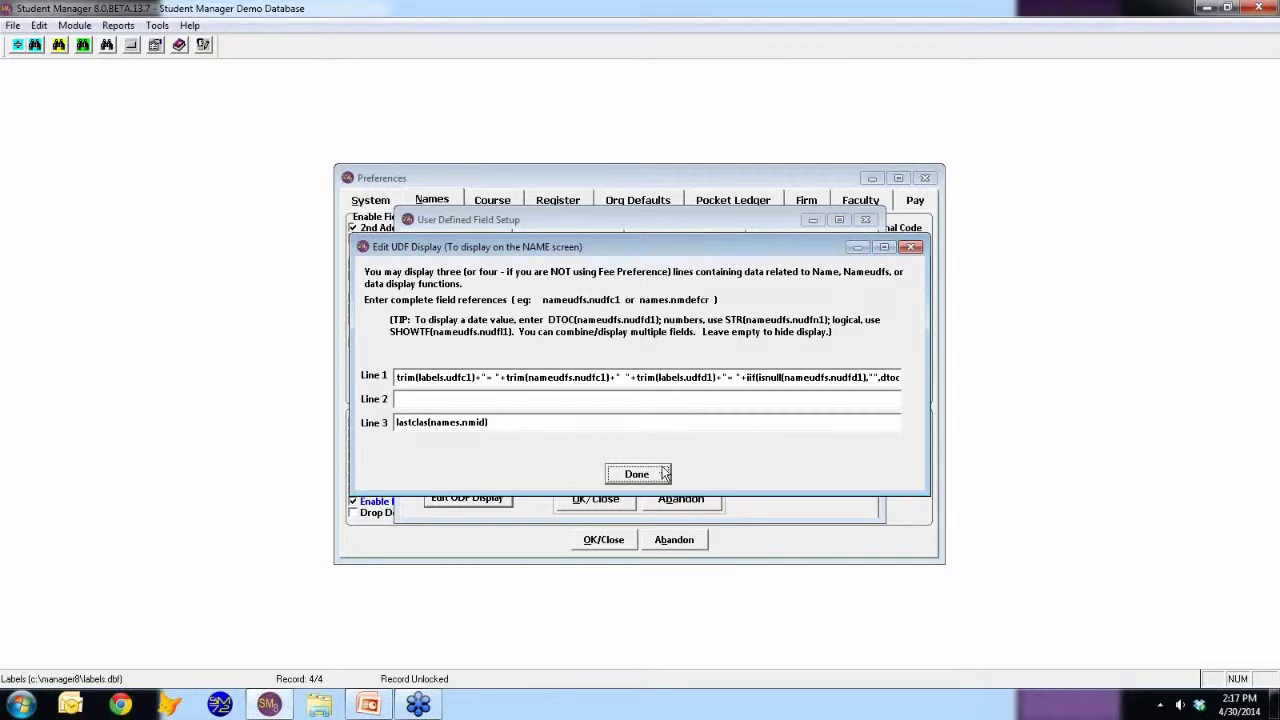
click(649, 476)
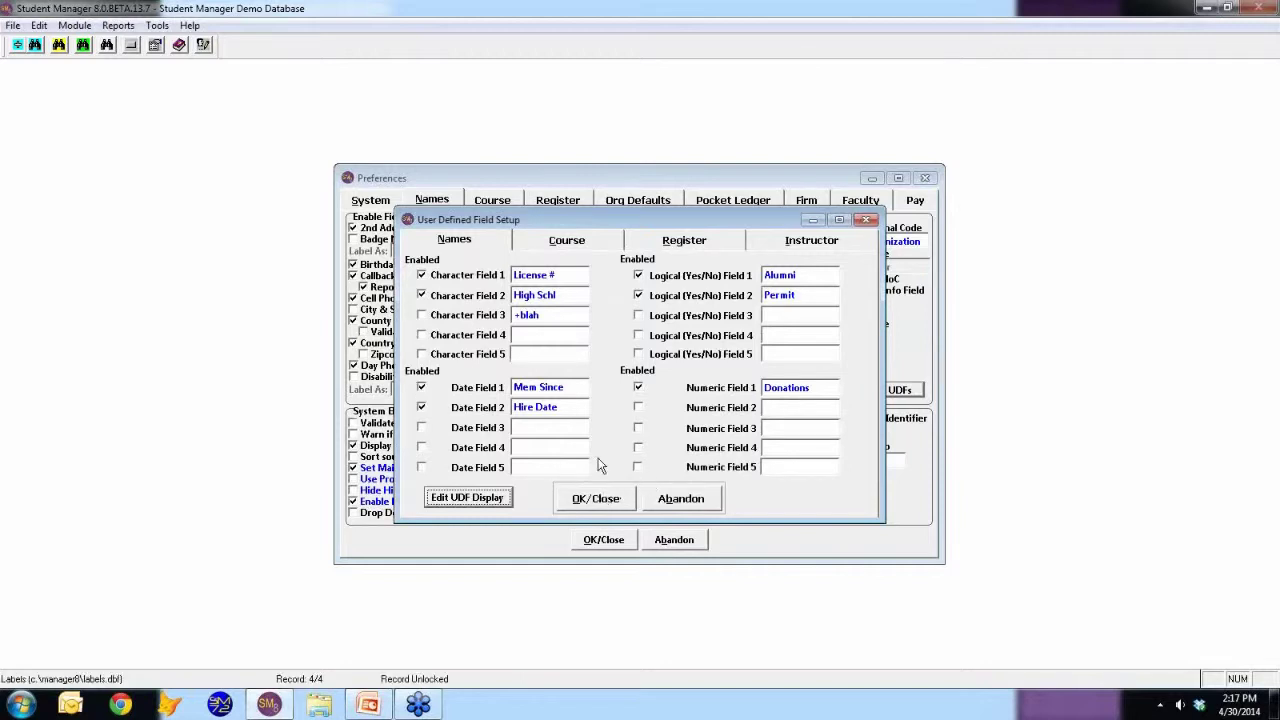
Review the User Display expressions for the Course and Register user defined fields, then close the setup and the preferences
click(567, 241)
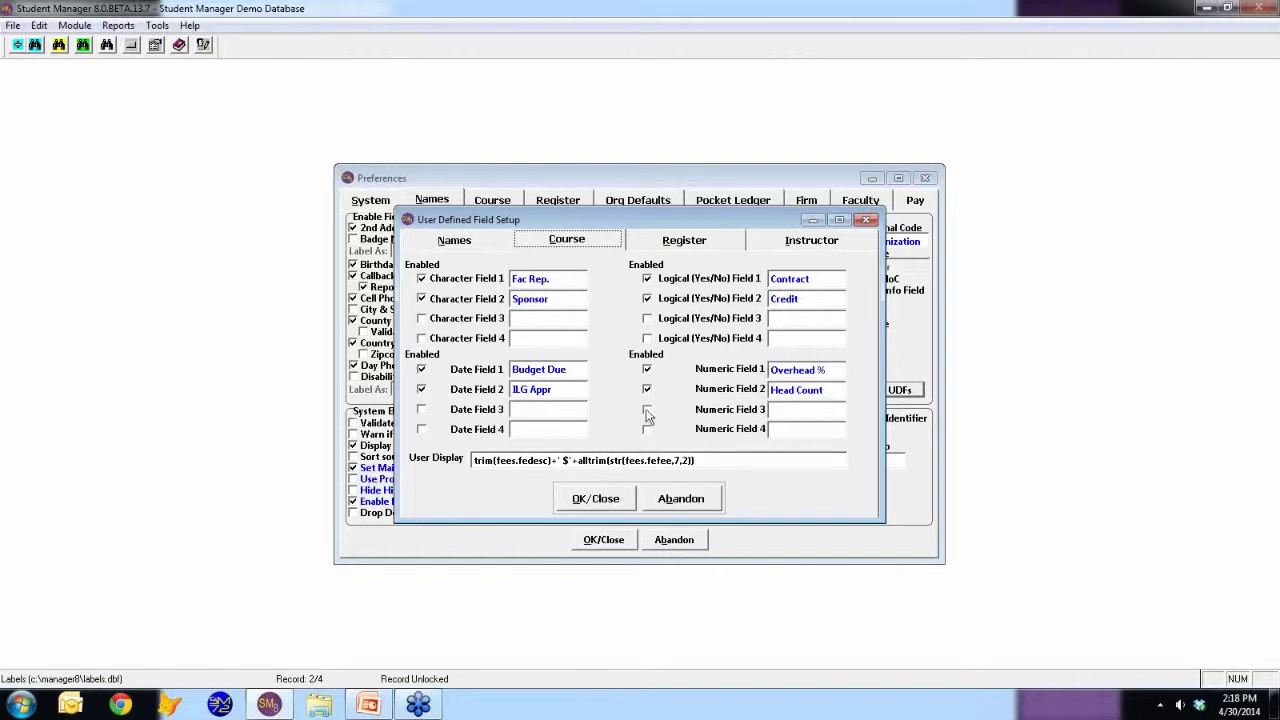
click(676, 249)
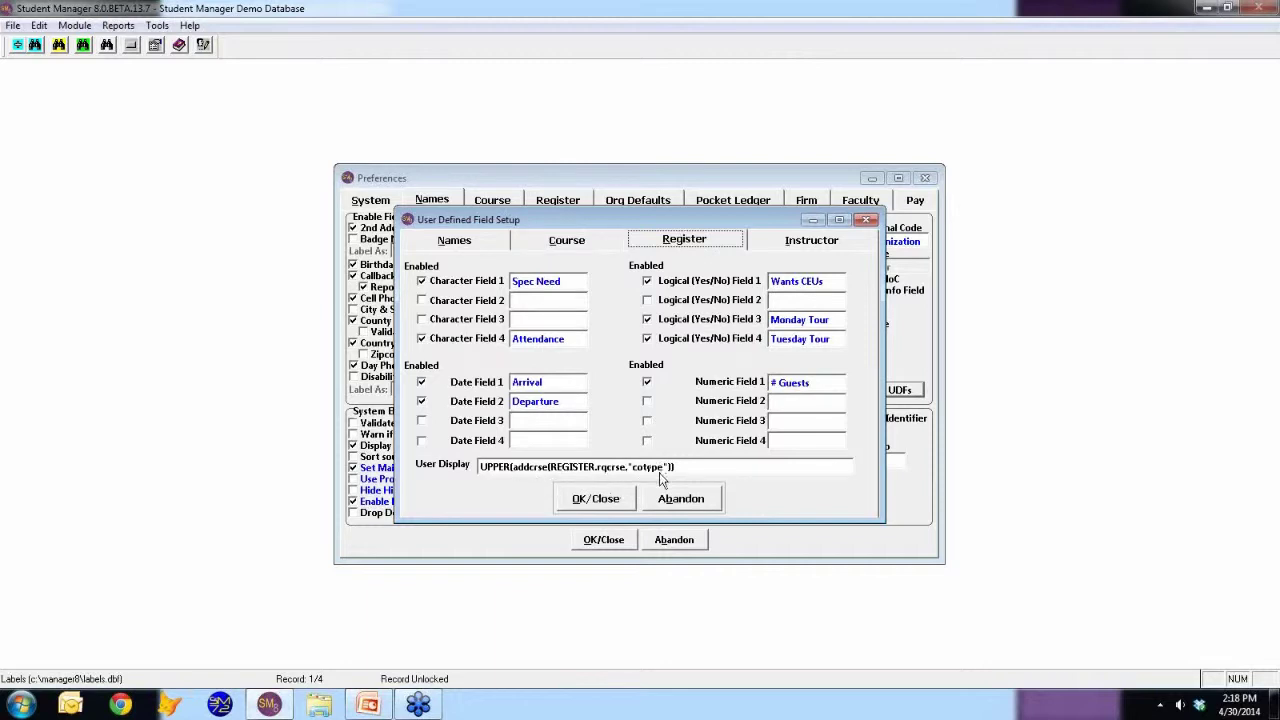
click(606, 499)
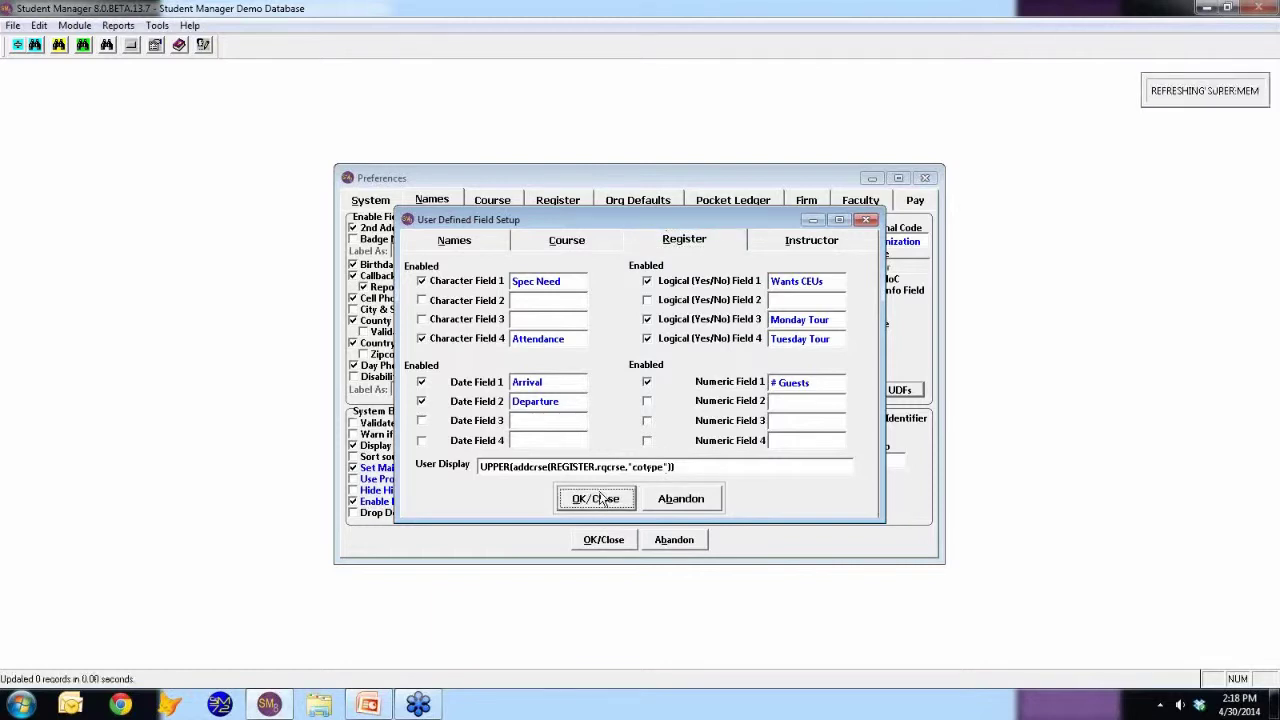
click(603, 541)
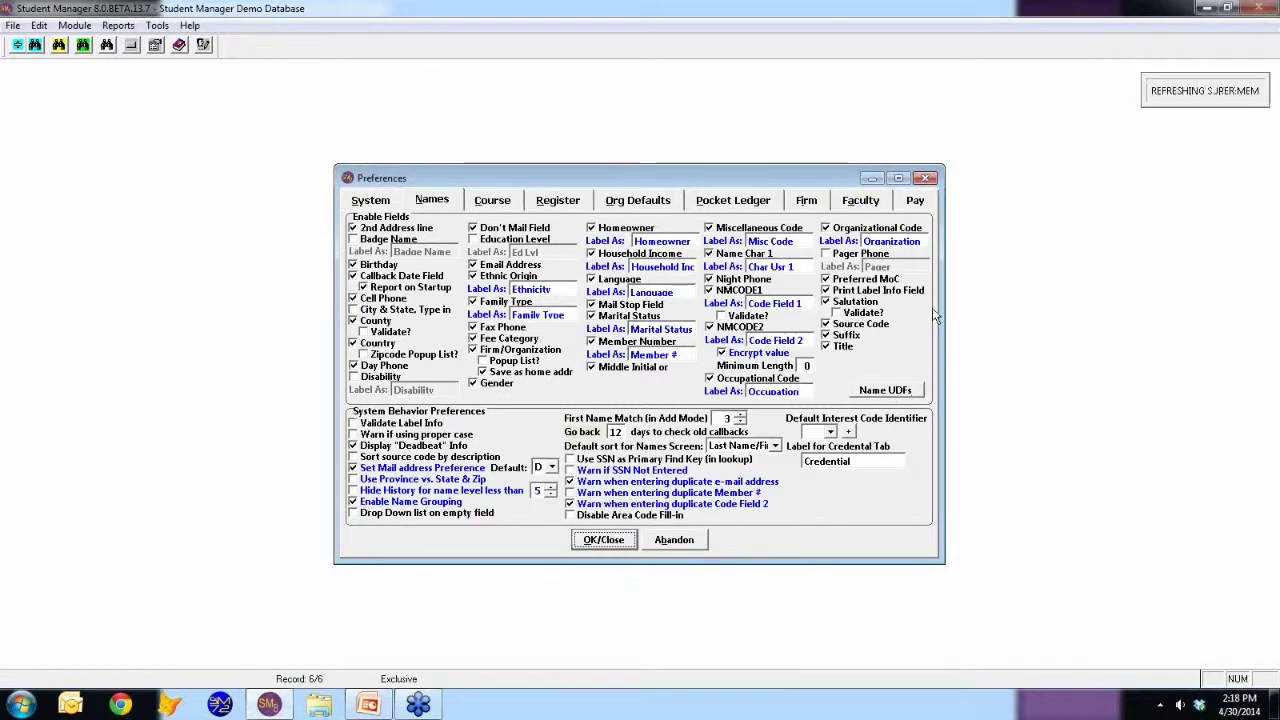
Look up the Hollywood Productions, ltd. contact by last name and open the contact's registration record
click(765, 249)
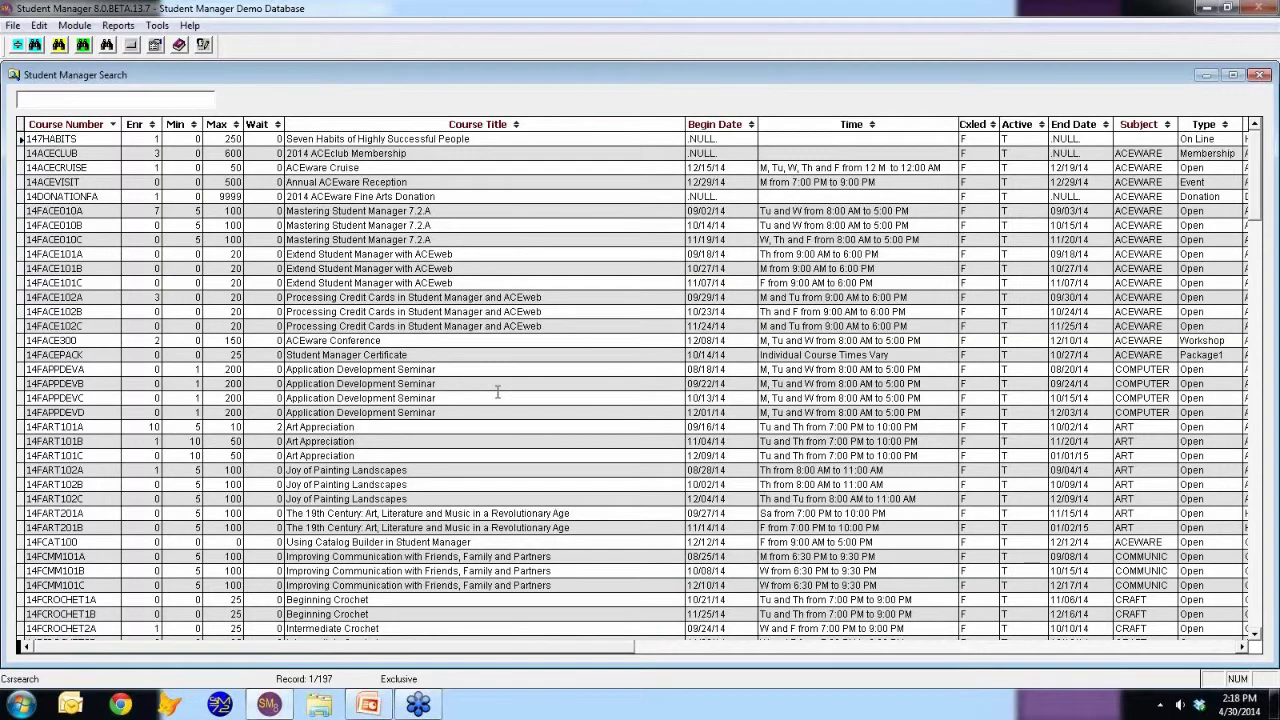
text(cos)
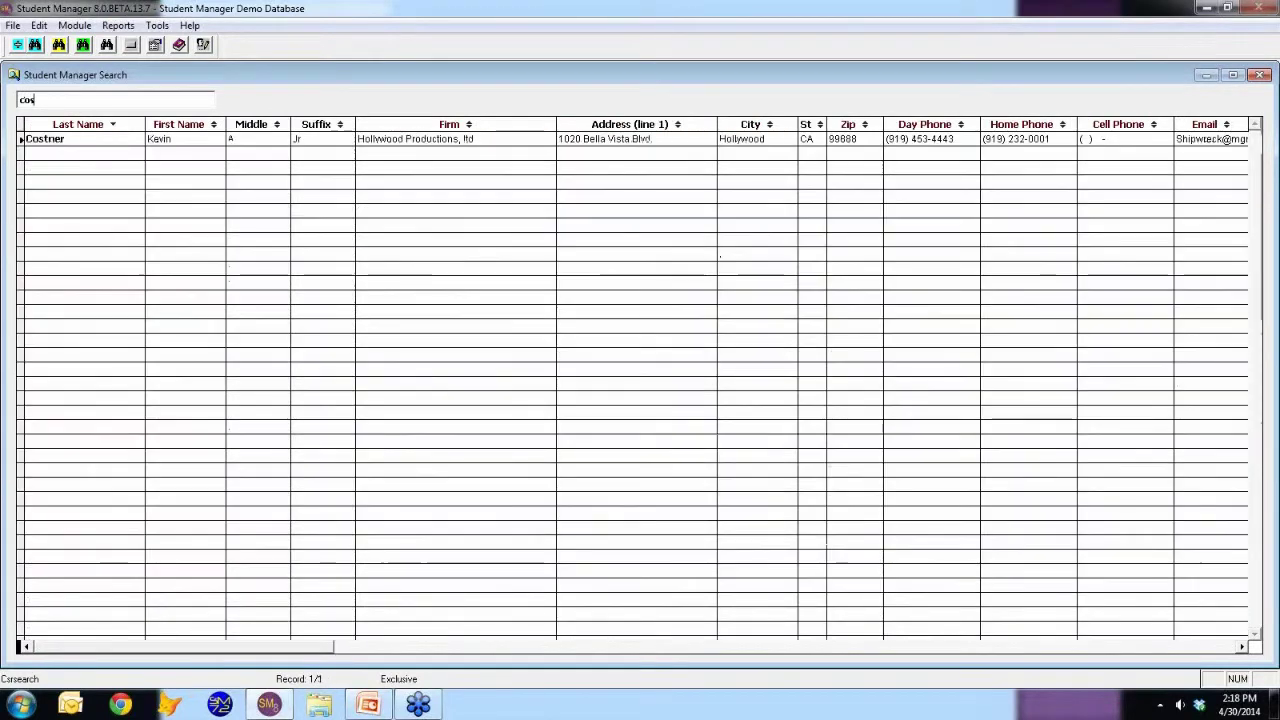
double_click(88, 141)
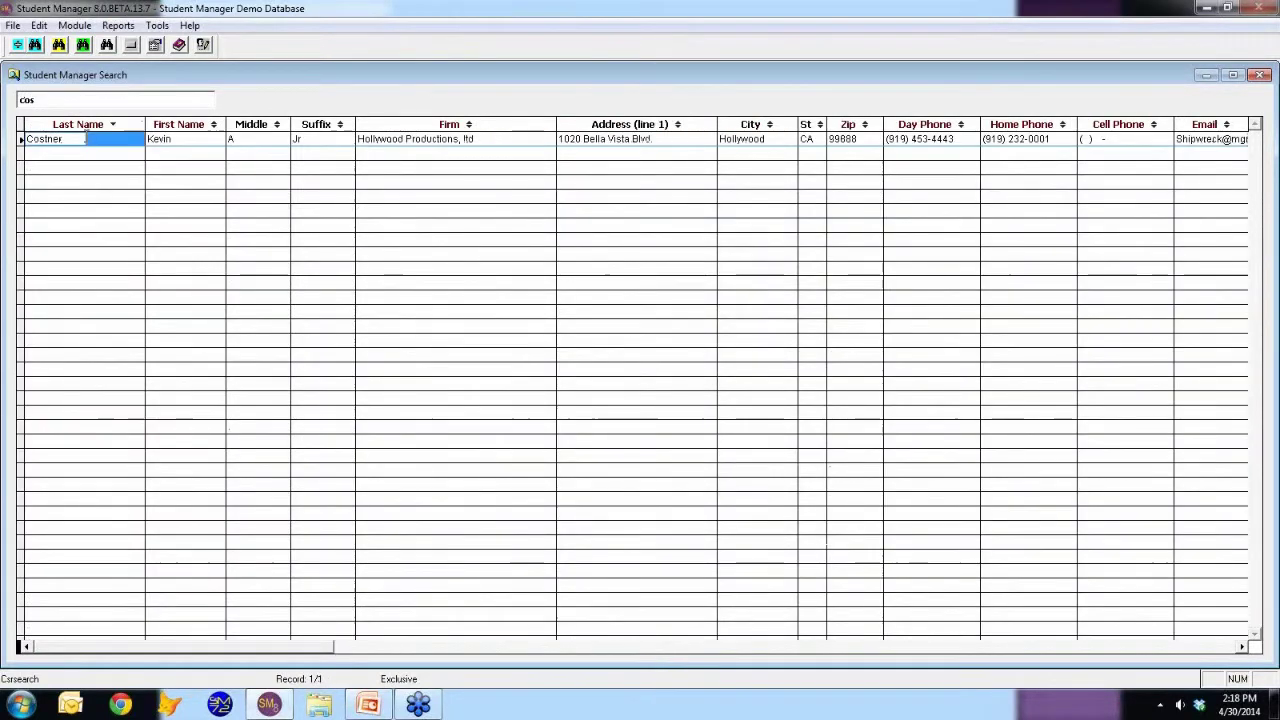
click(784, 424)
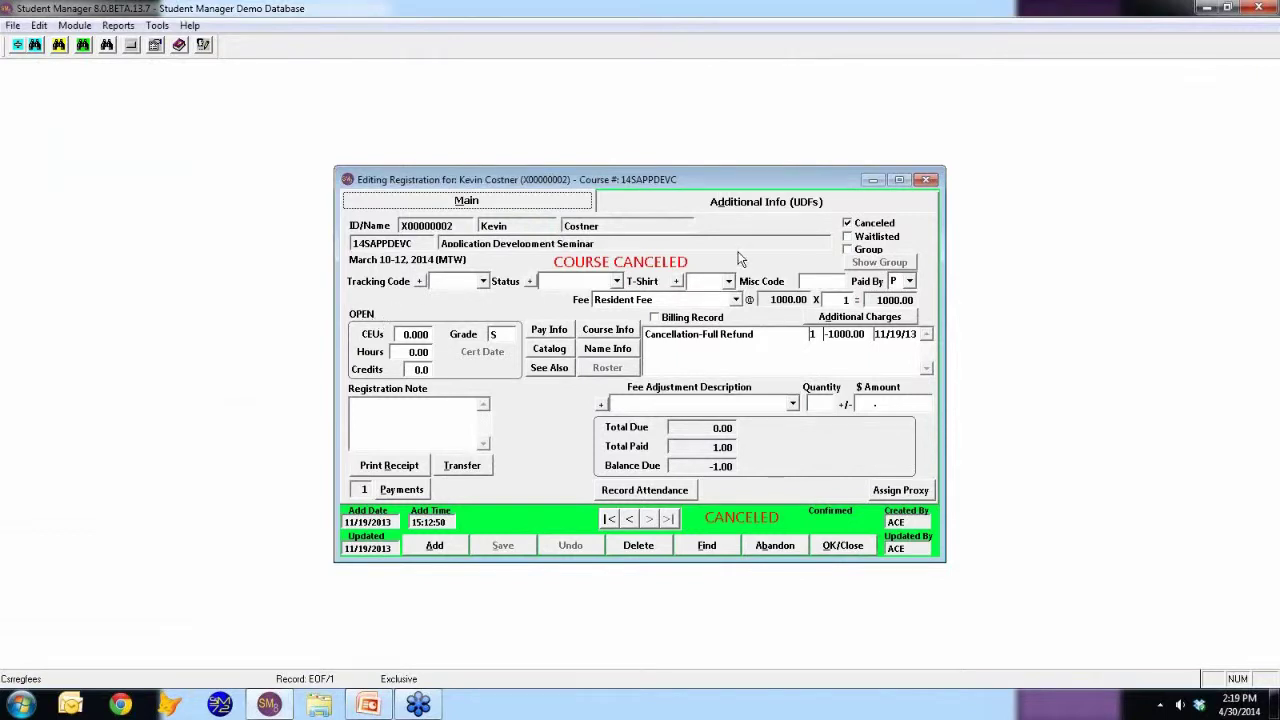
Page back through the contact's earlier course registrations, then abandon the registration screen and leave the name search
click(631, 519)
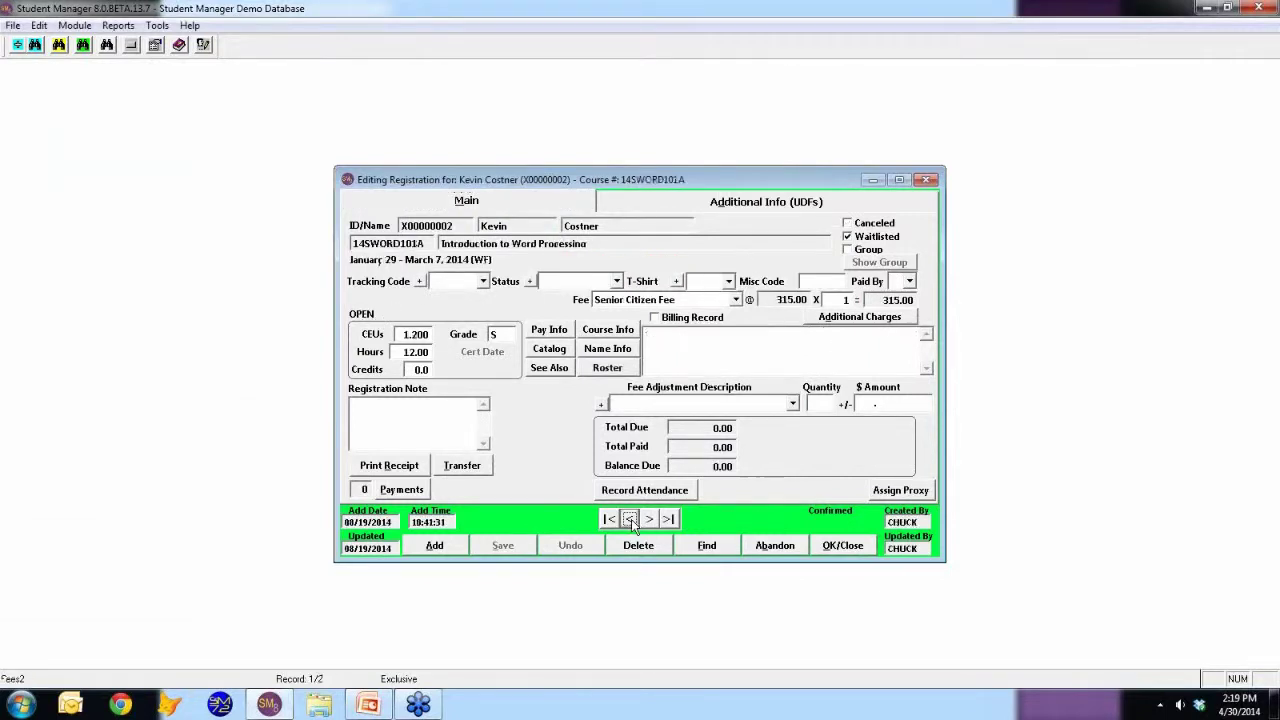
click(631, 519)
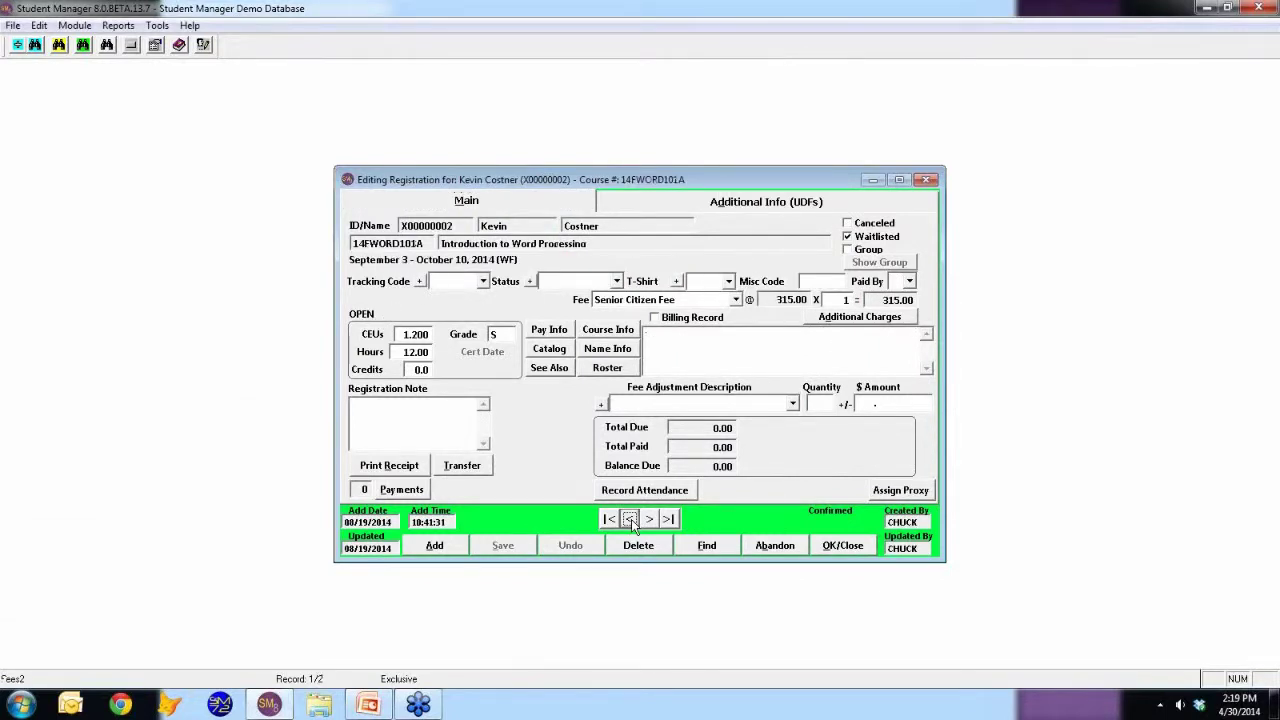
click(631, 519)
click(631, 519)
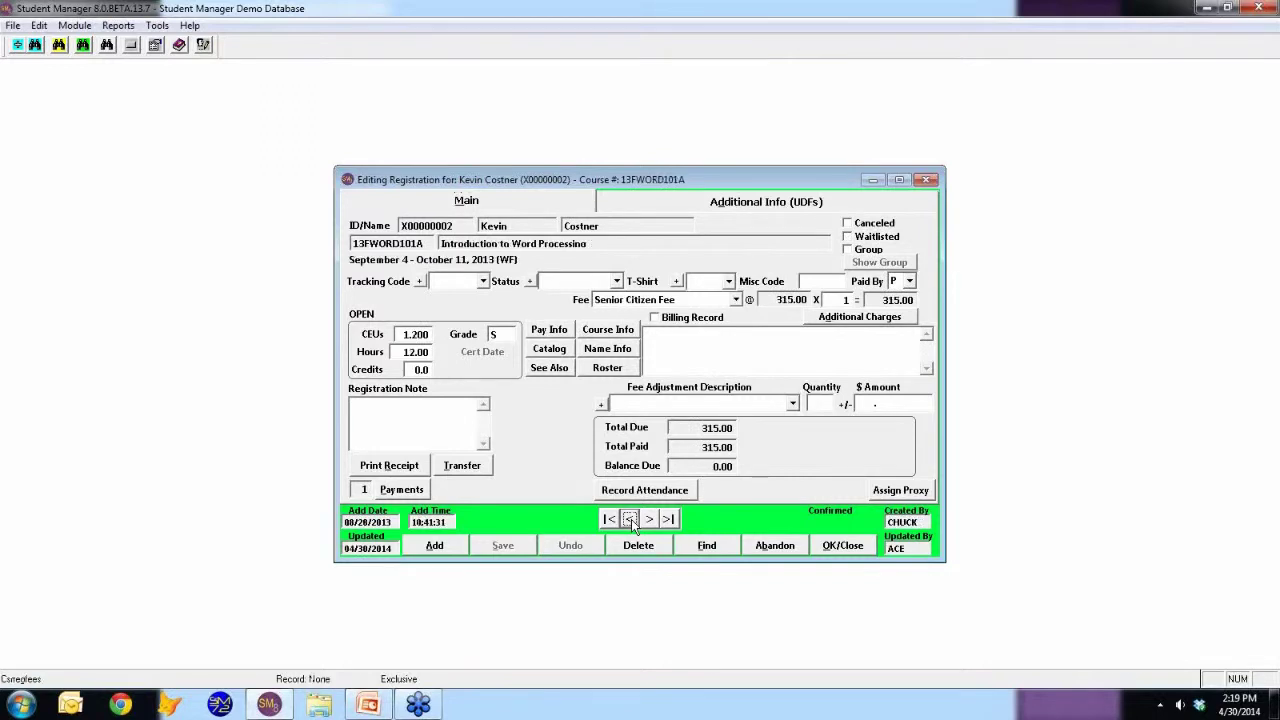
click(631, 519)
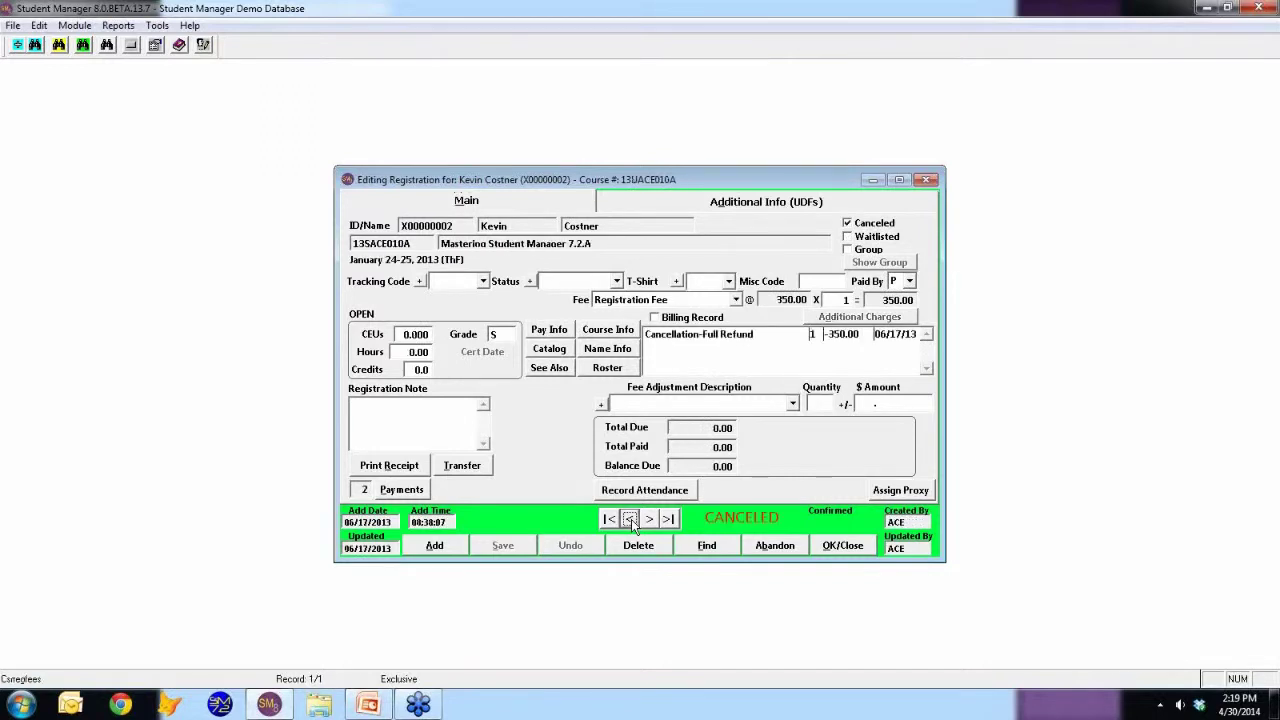
click(631, 519)
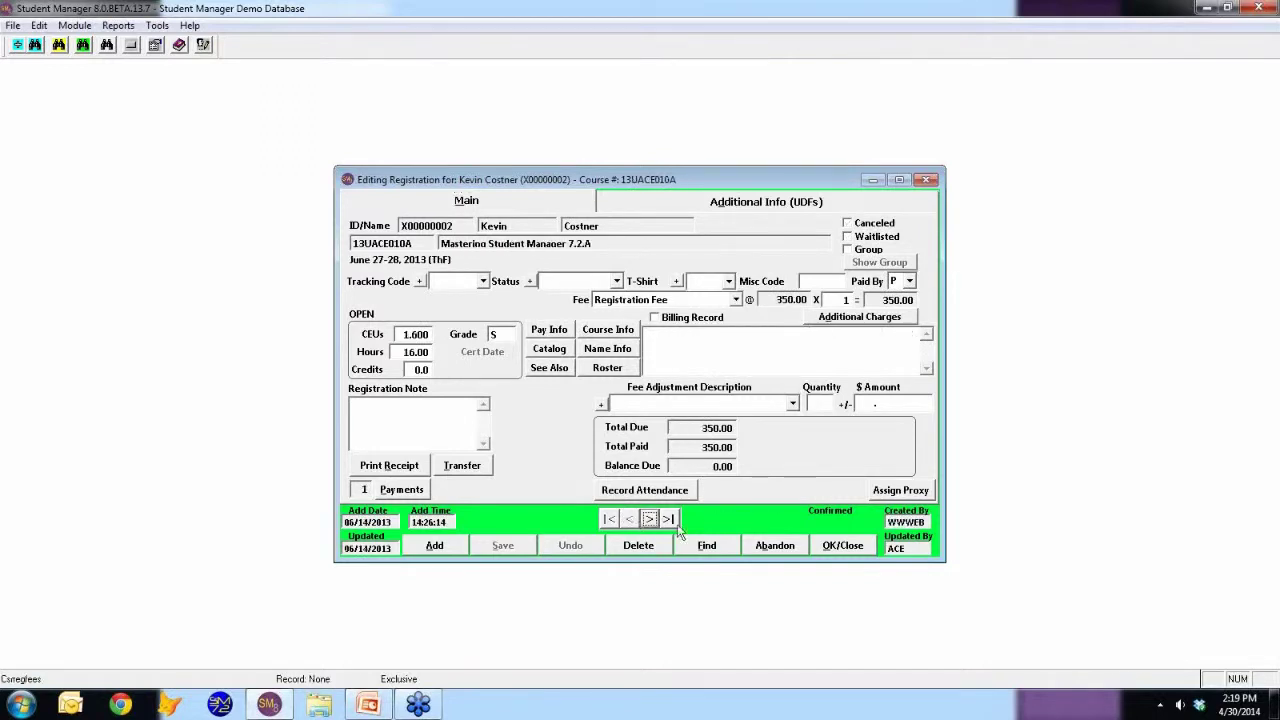
click(762, 546)
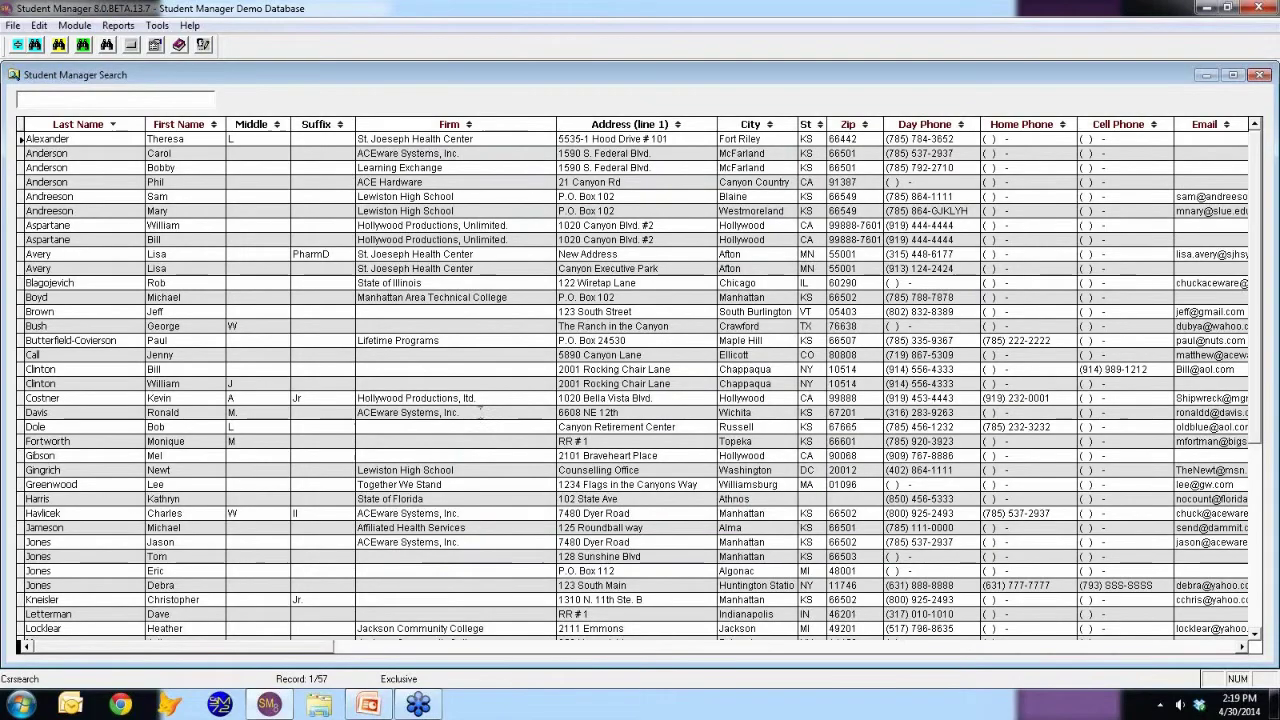
key(Escape)
Open the active course 14ACECLUB, 2014 ACEclub Membership, and bring up its registrations for editing
click(762, 250)
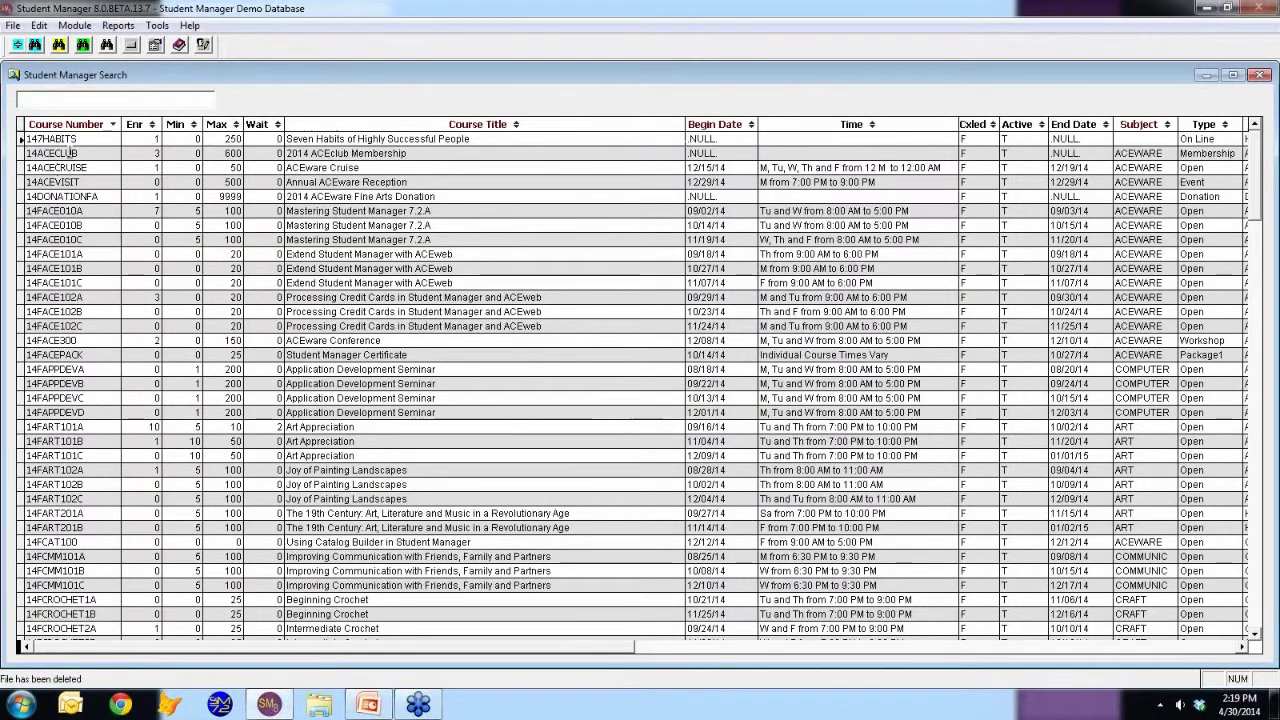
click(70, 152)
double_click(70, 152)
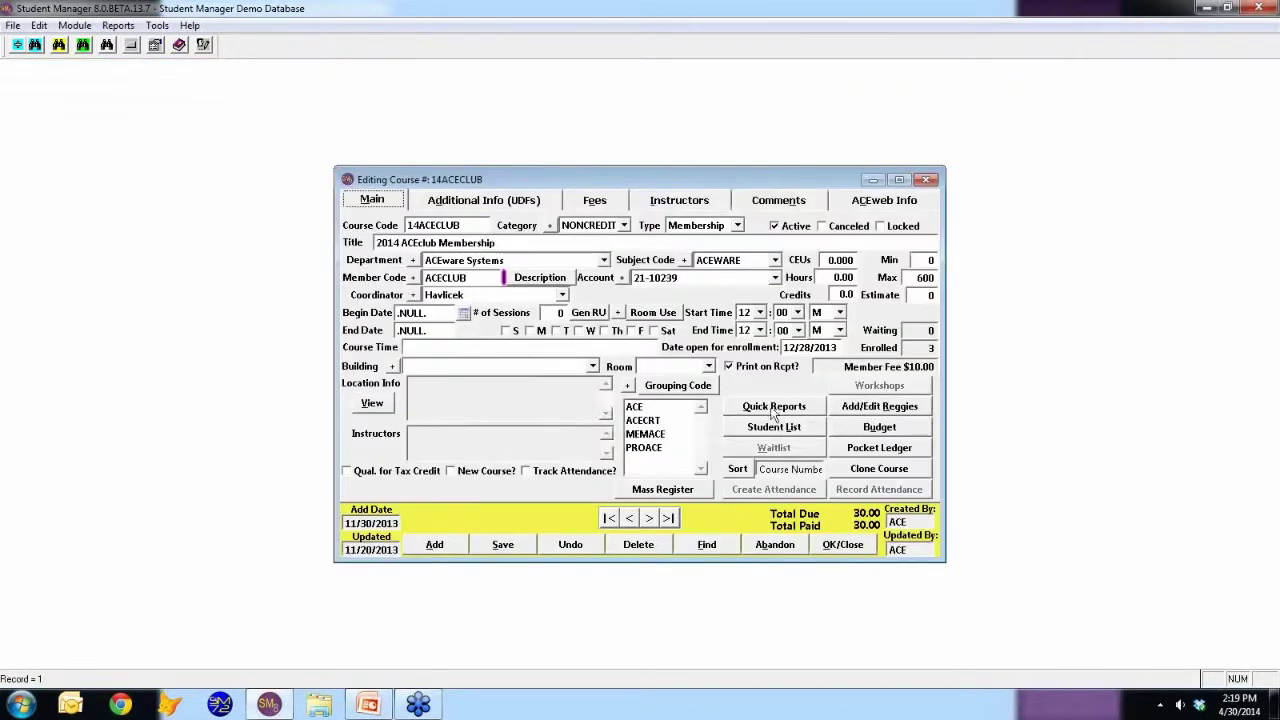
click(888, 405)
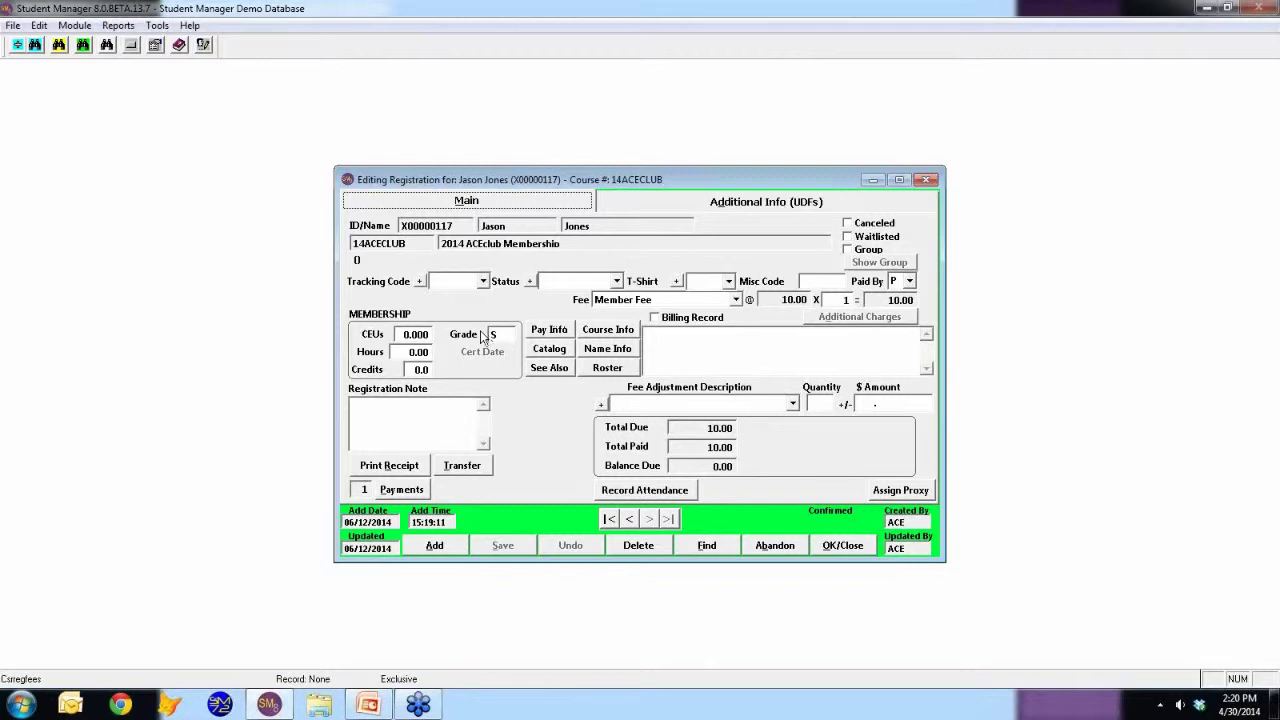
Review the membership registration's user-defined fields and main details, then abandon the record
click(664, 205)
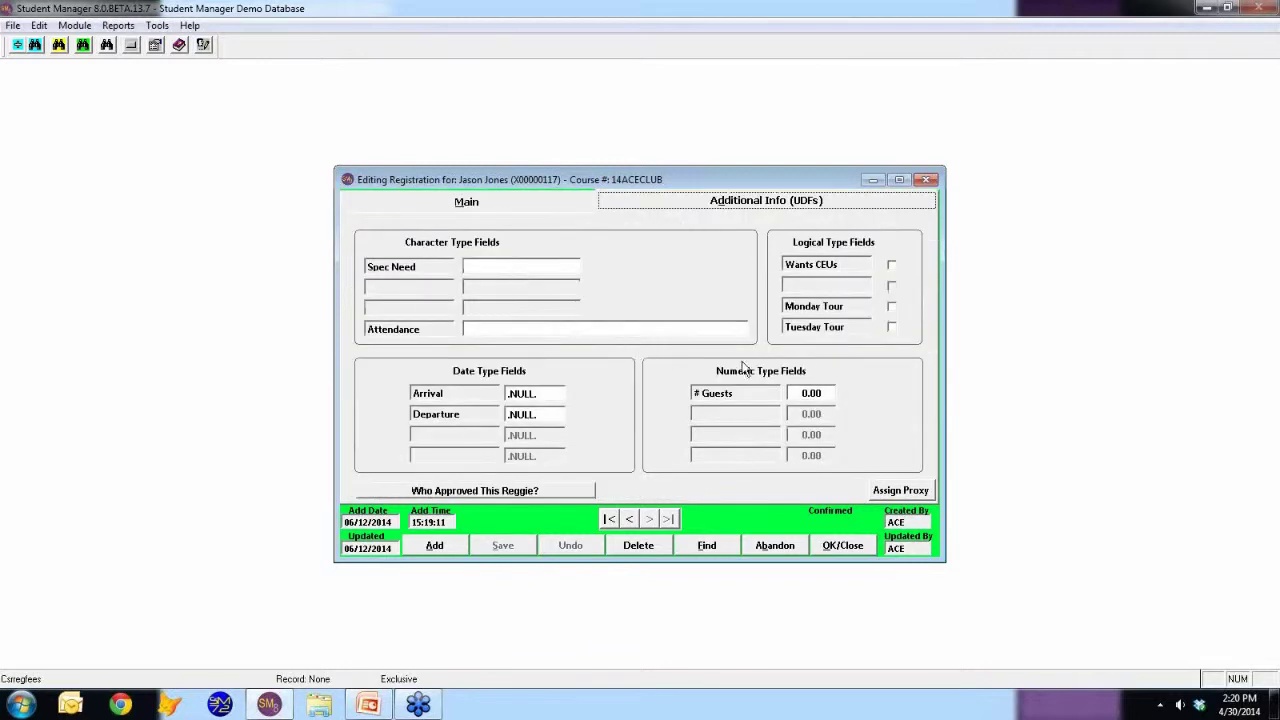
click(524, 208)
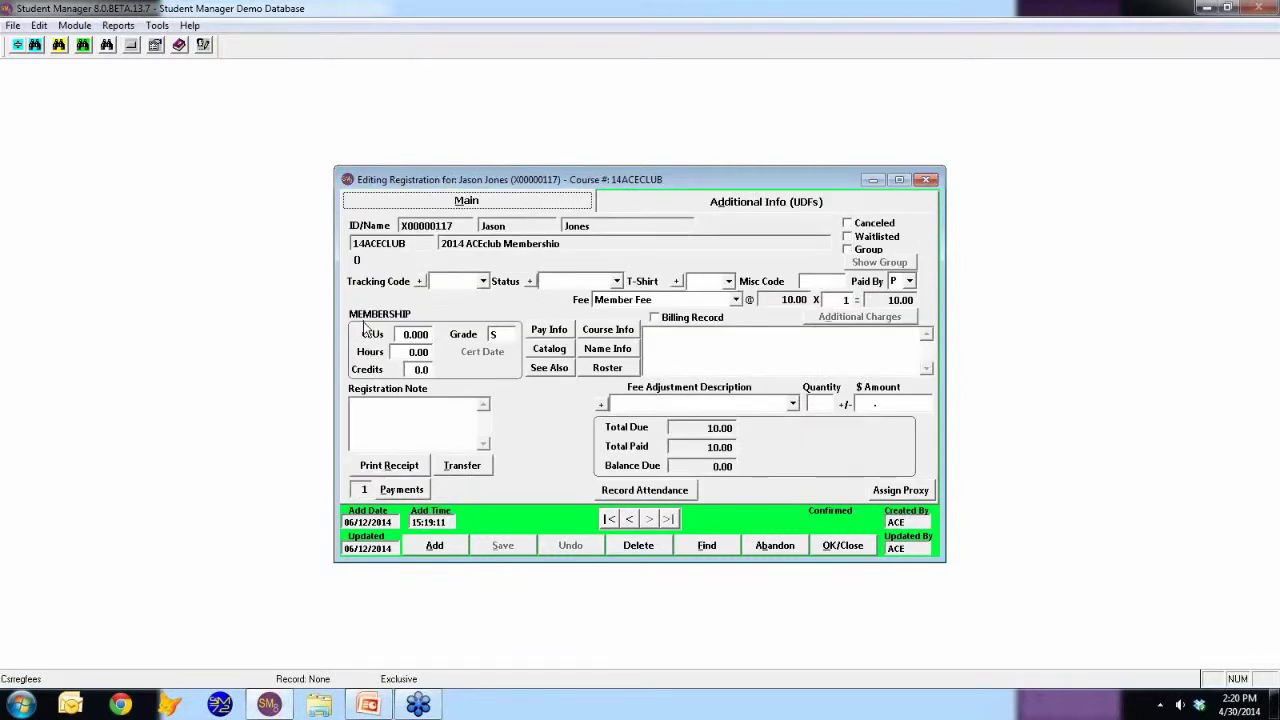
click(799, 206)
click(478, 203)
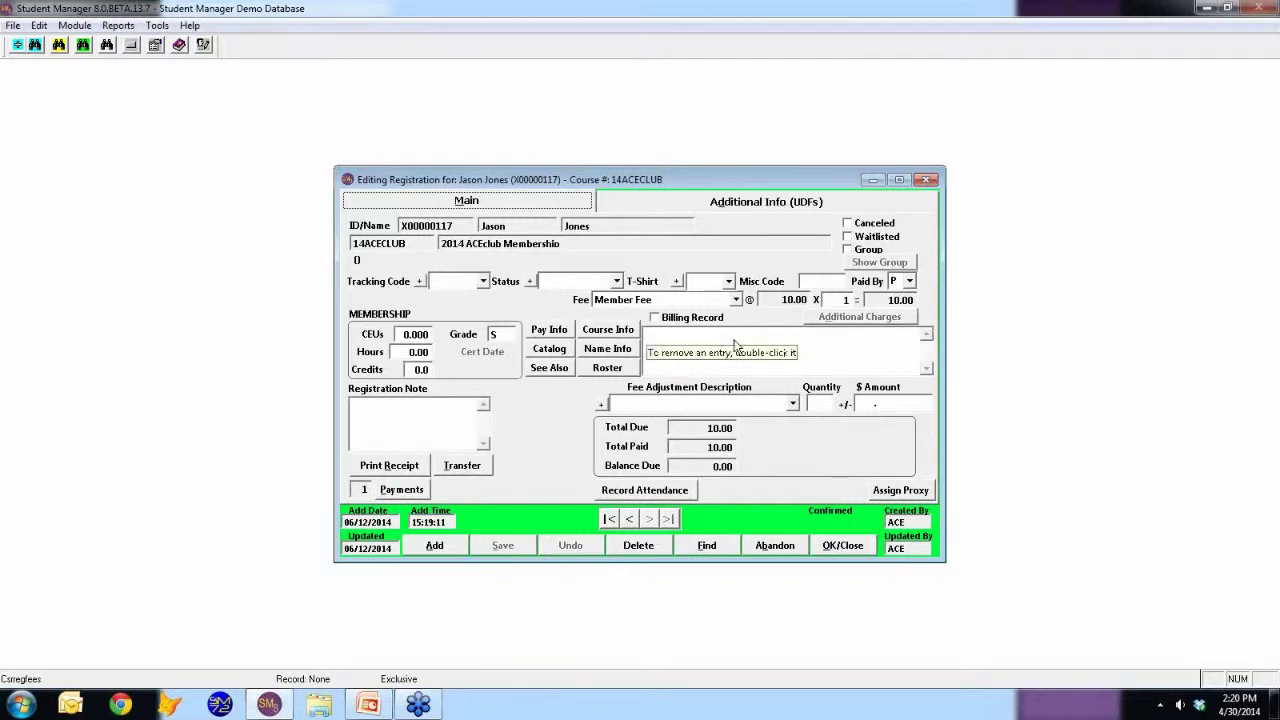
click(777, 552)
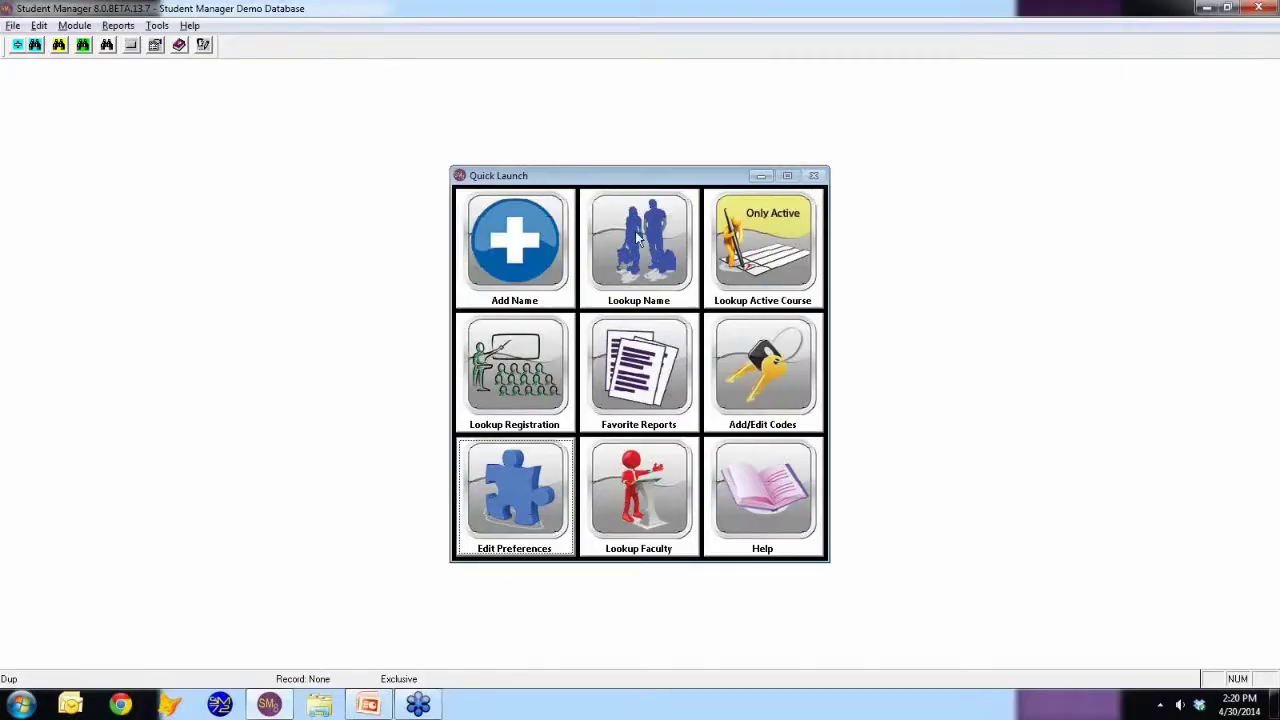
click(638, 237)
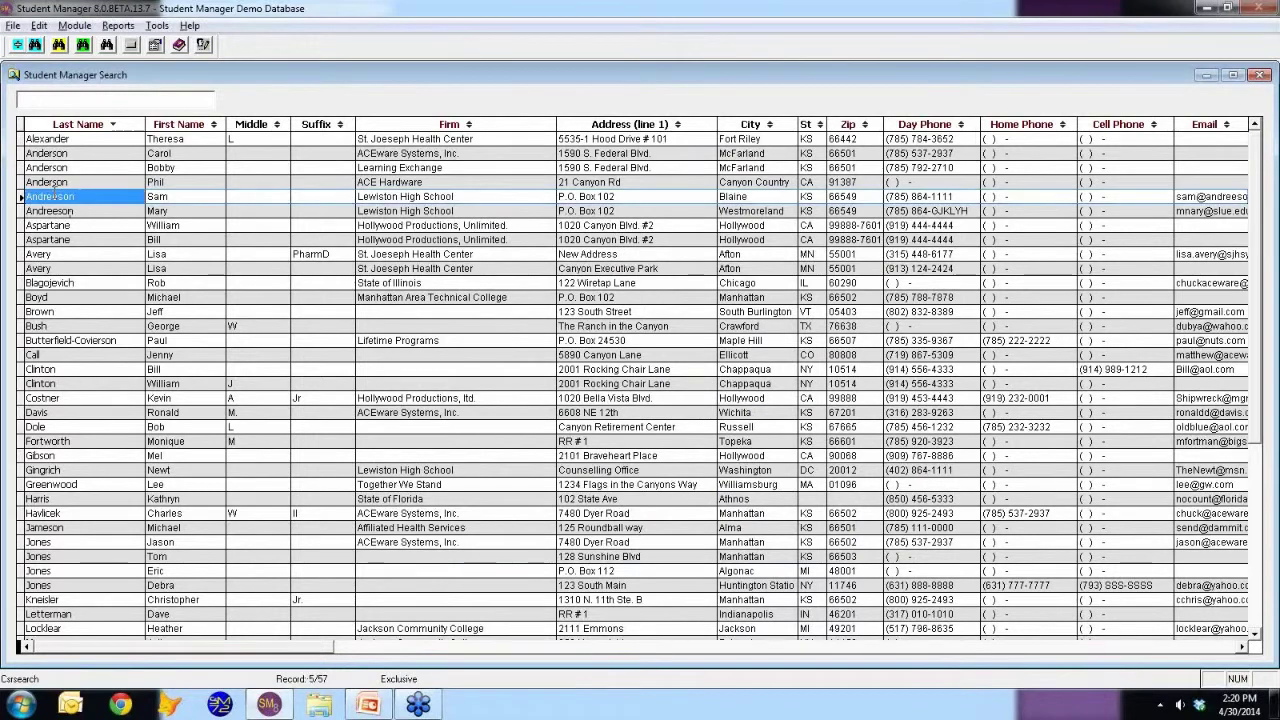
double_click(50, 196)
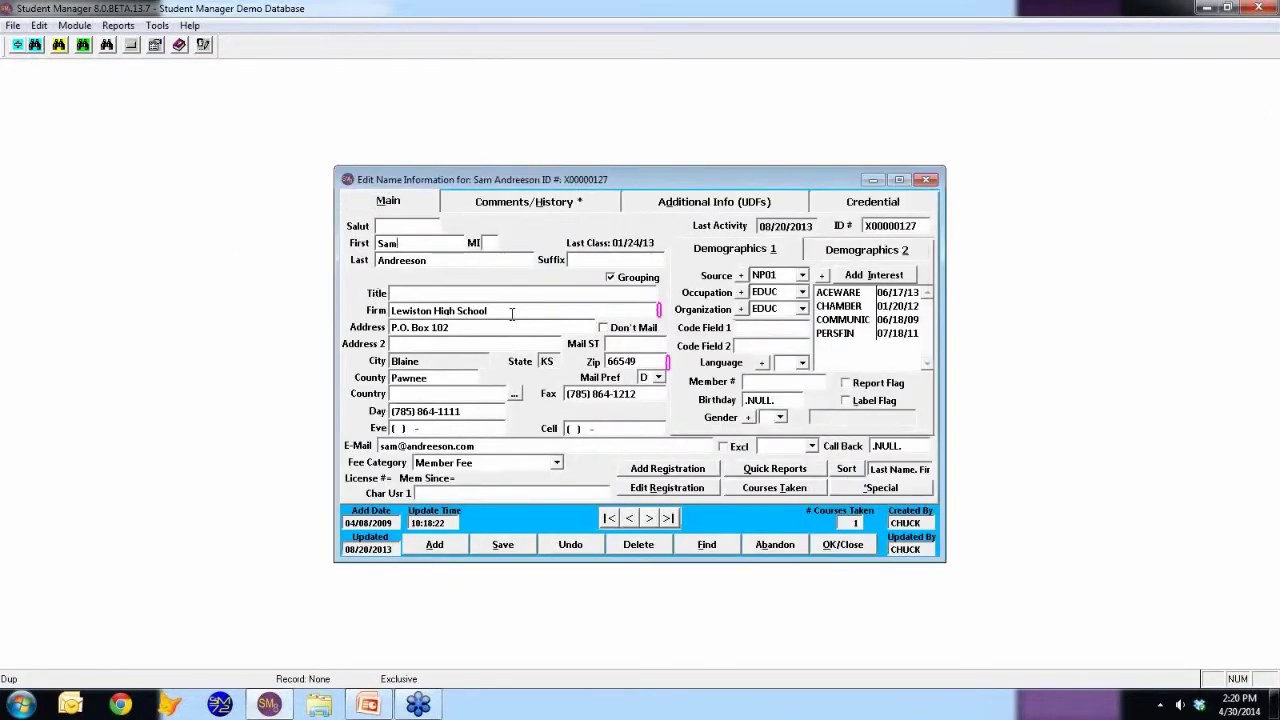
text(456)
text(789)
text(0123)
text(45)
text(6789)
text(0123)
text(456)
text(7890)
text(1)
key(BackSpace)
click(461, 260)
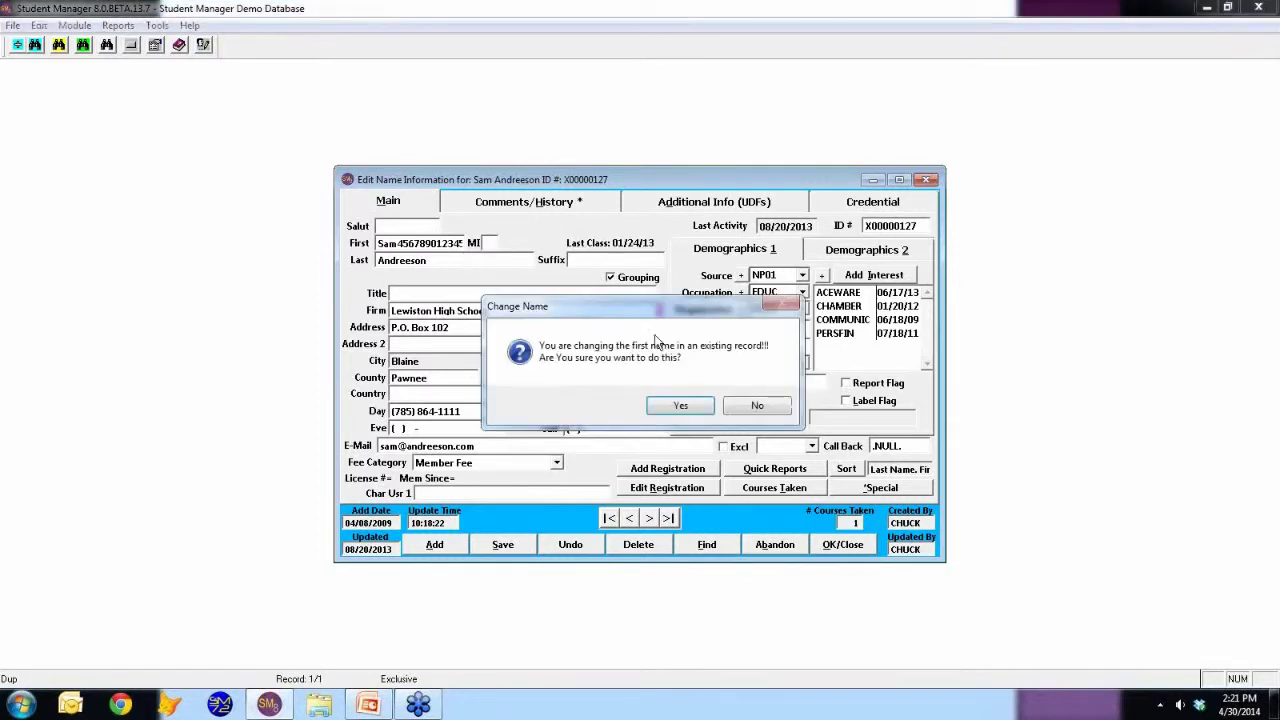
click(680, 405)
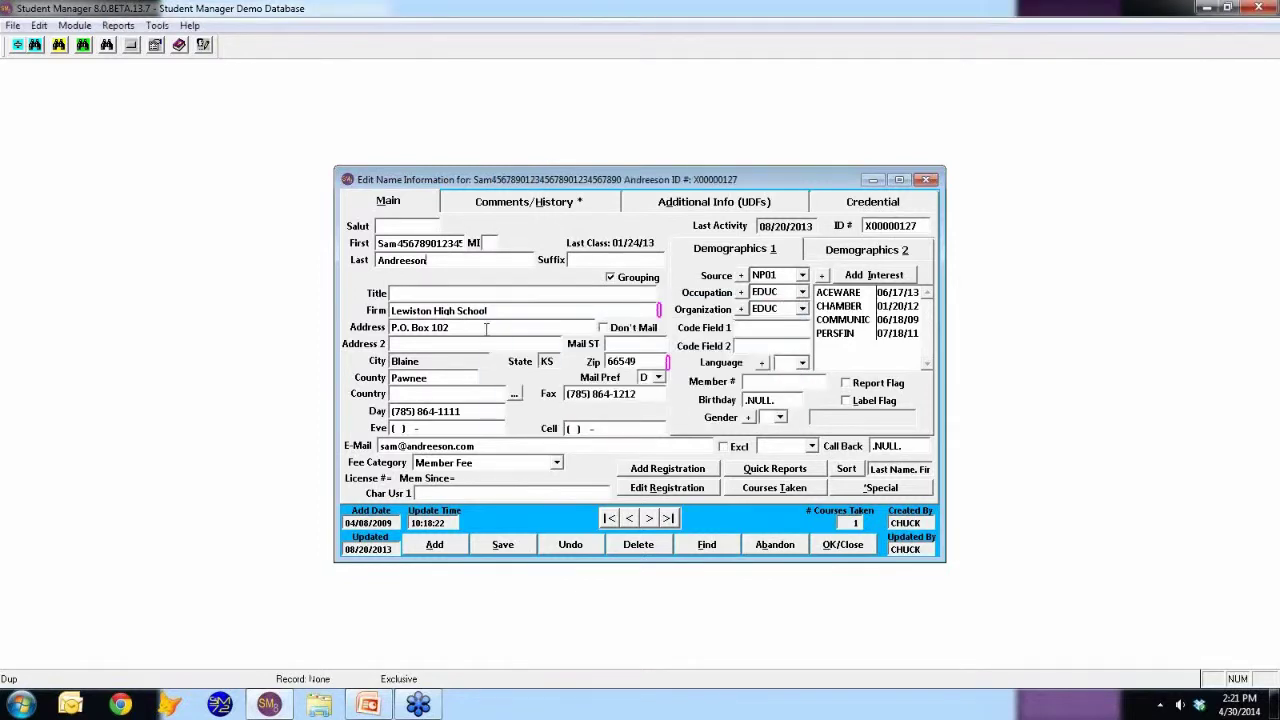
Fill the rest of the last name with a long string of digits, keep the suffix empty and abandon the record's changes
text(54654498441654984846541654465465465)
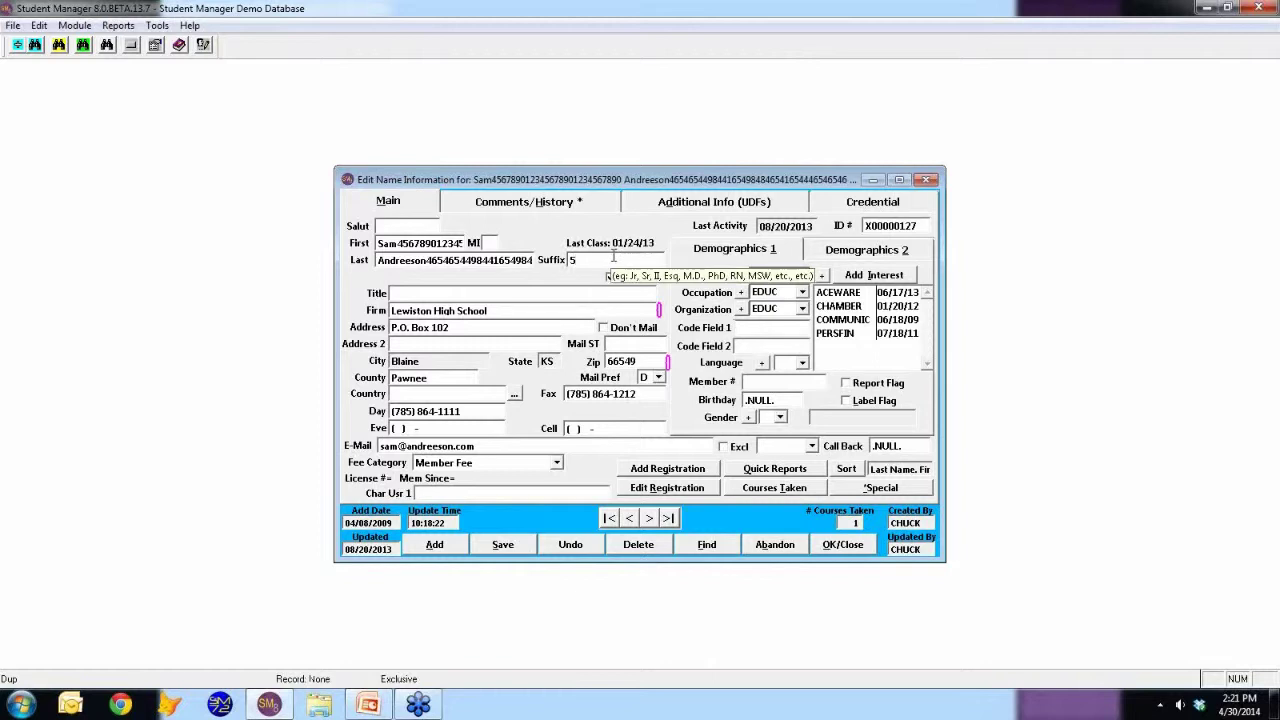
key(BackSpace)
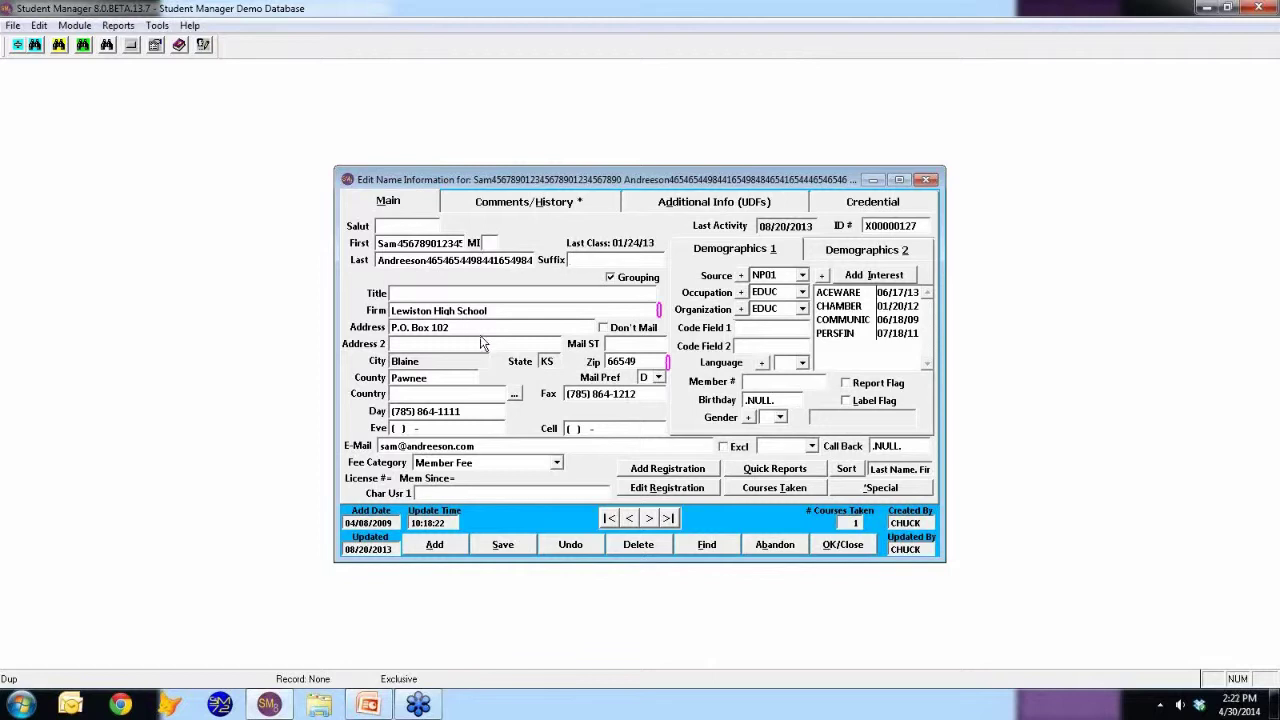
click(778, 548)
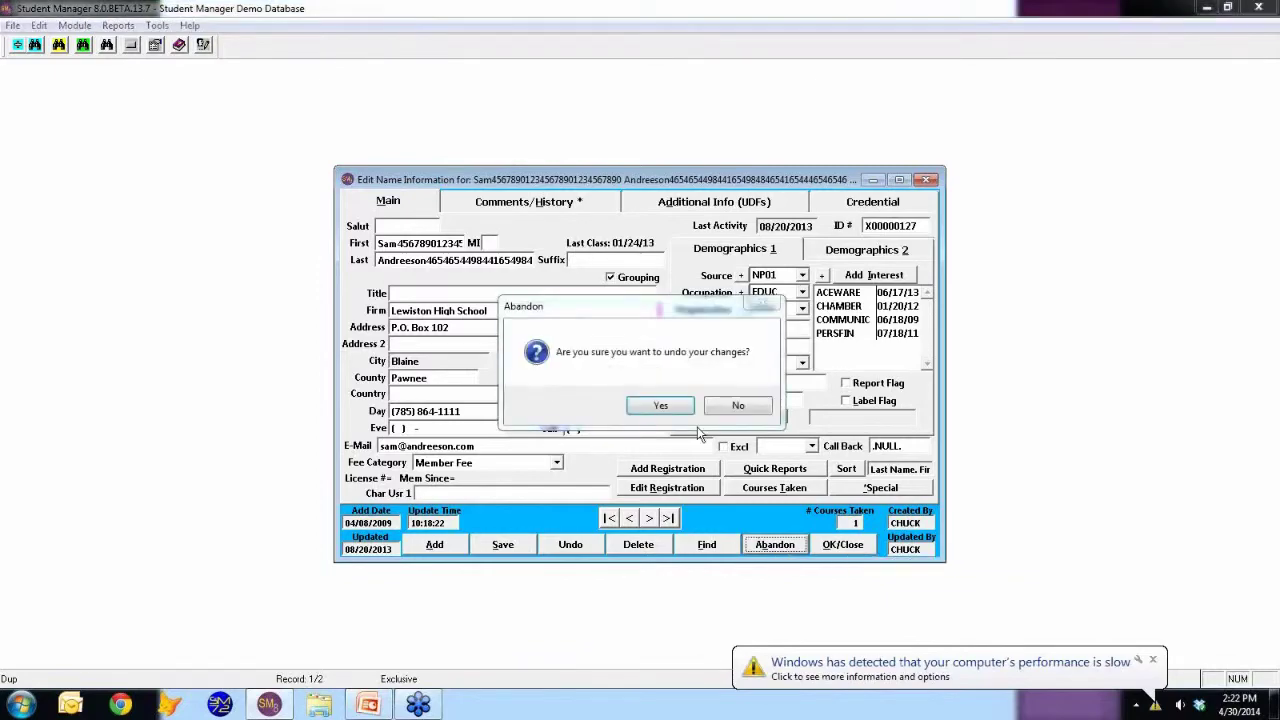